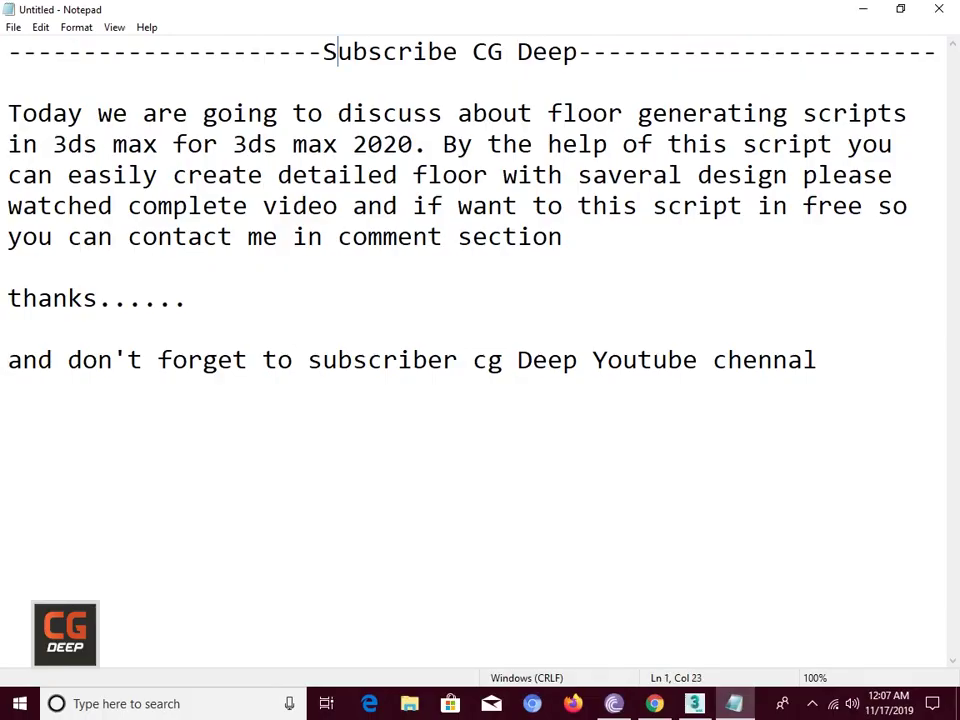
Highlight the Notepad note line by line, from the Subscribe CG Deep heading to the thanks line
drag(337, 51, 577, 52)
drag(322, 51, 577, 52)
drag(8, 113, 907, 113)
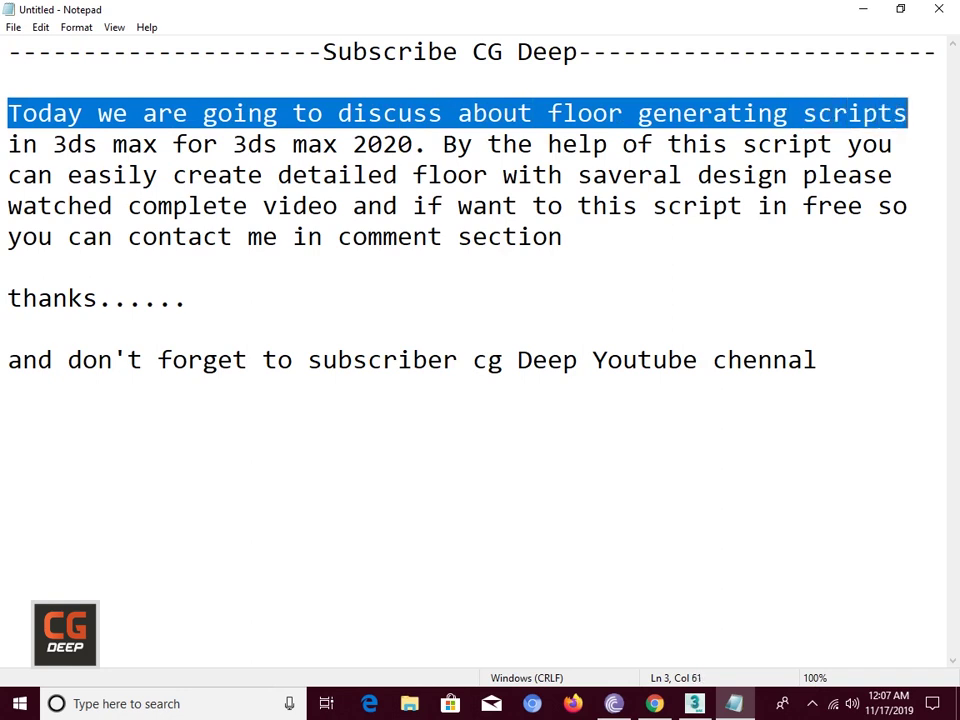
drag(8, 144, 413, 144)
click(368, 144)
drag(353, 144, 878, 144)
click(428, 144)
drag(8, 175, 893, 175)
drag(8, 206, 908, 206)
drag(8, 237, 563, 237)
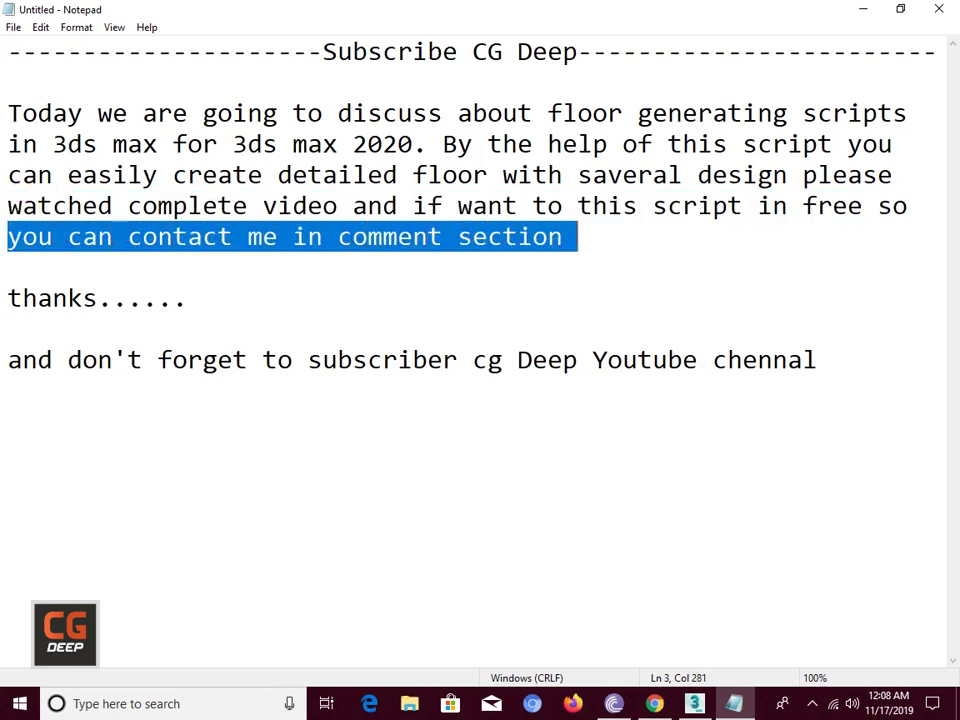
drag(8, 298, 187, 298)
Correct 'subscriber' to 'subscribe' in the note's closing line
drag(8, 360, 817, 360)
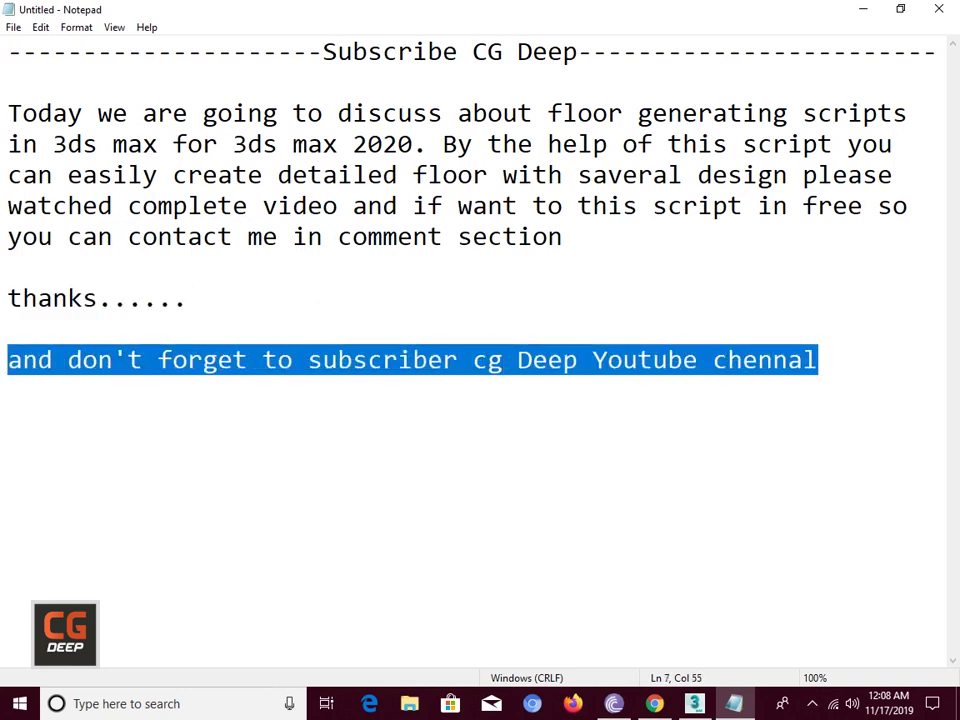
click(458, 360)
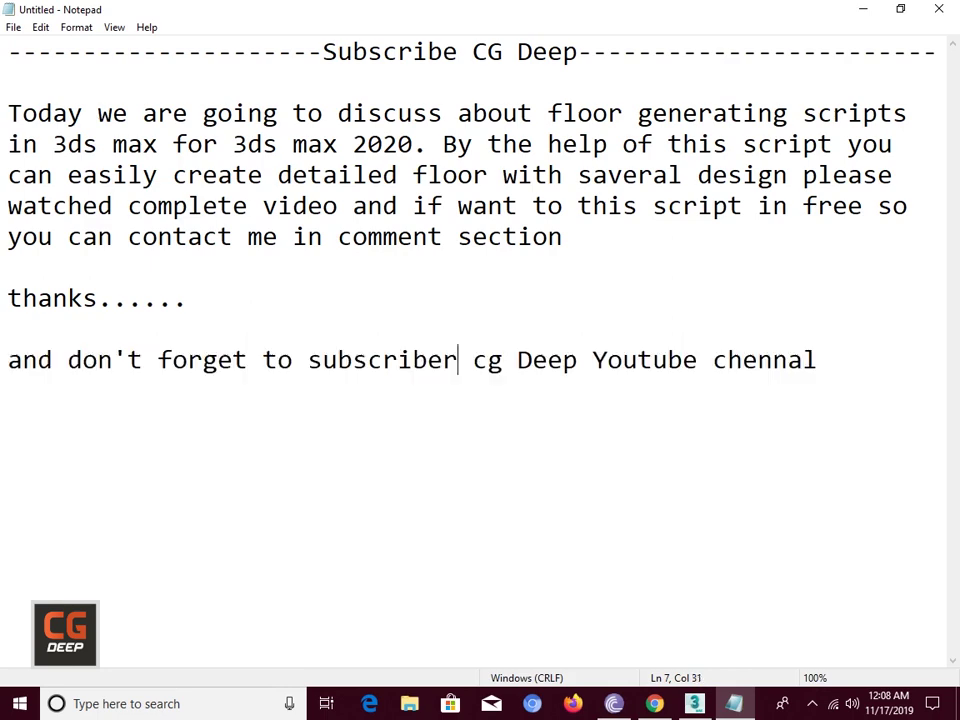
key(BackSpace)
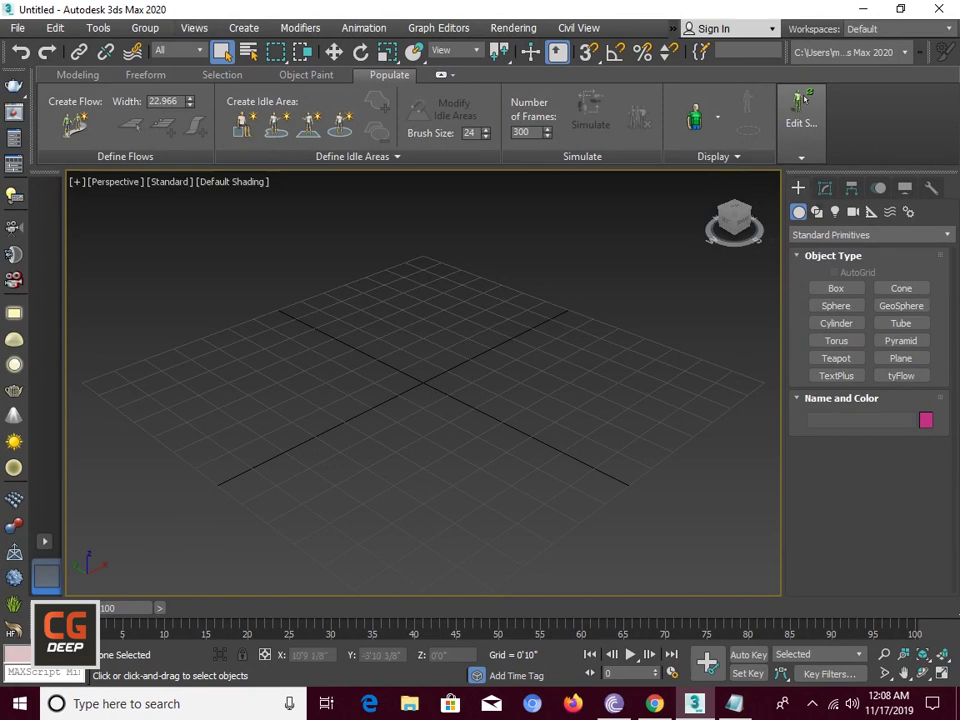
Draw a rectangle in the Top view and set its length and width to 20 feet
click(816, 212)
click(901, 301)
key(t)
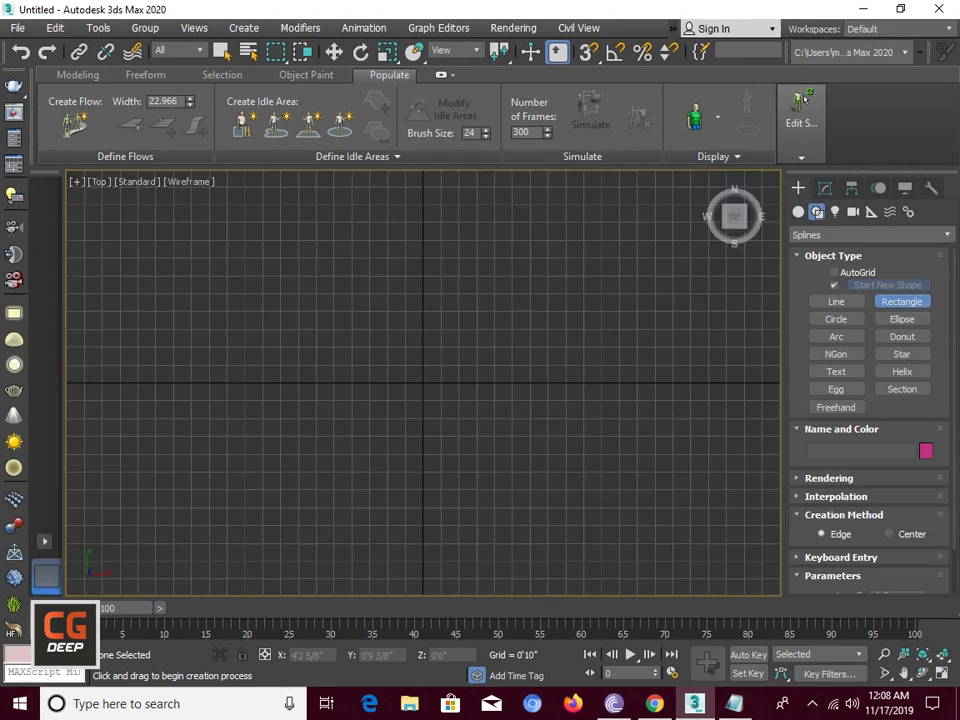
drag(269, 261, 560, 531)
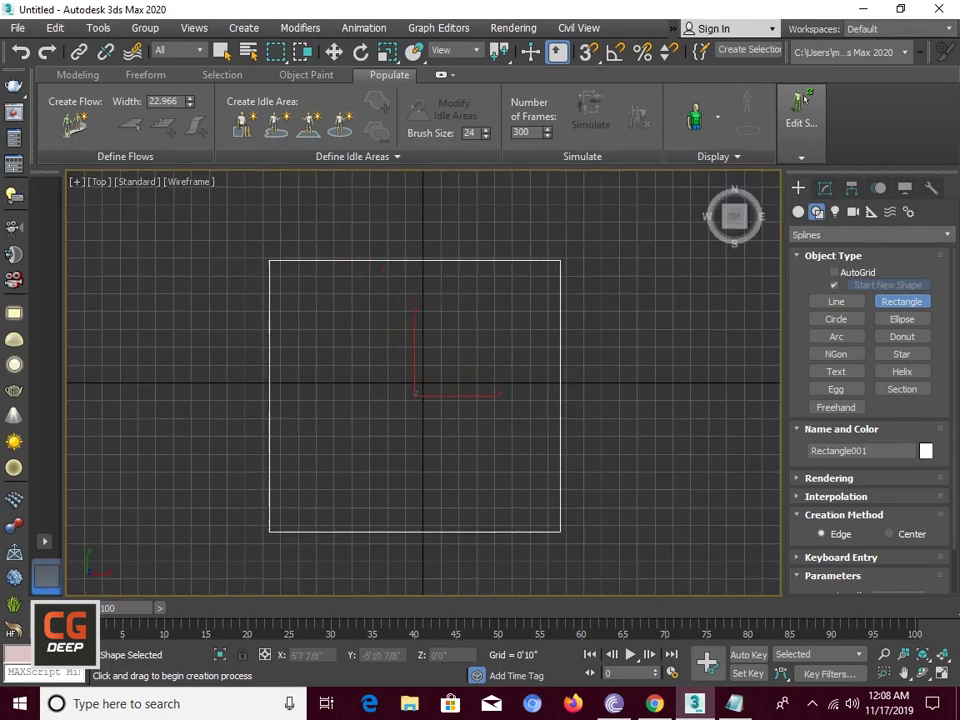
scroll(870, 420, down, 1)
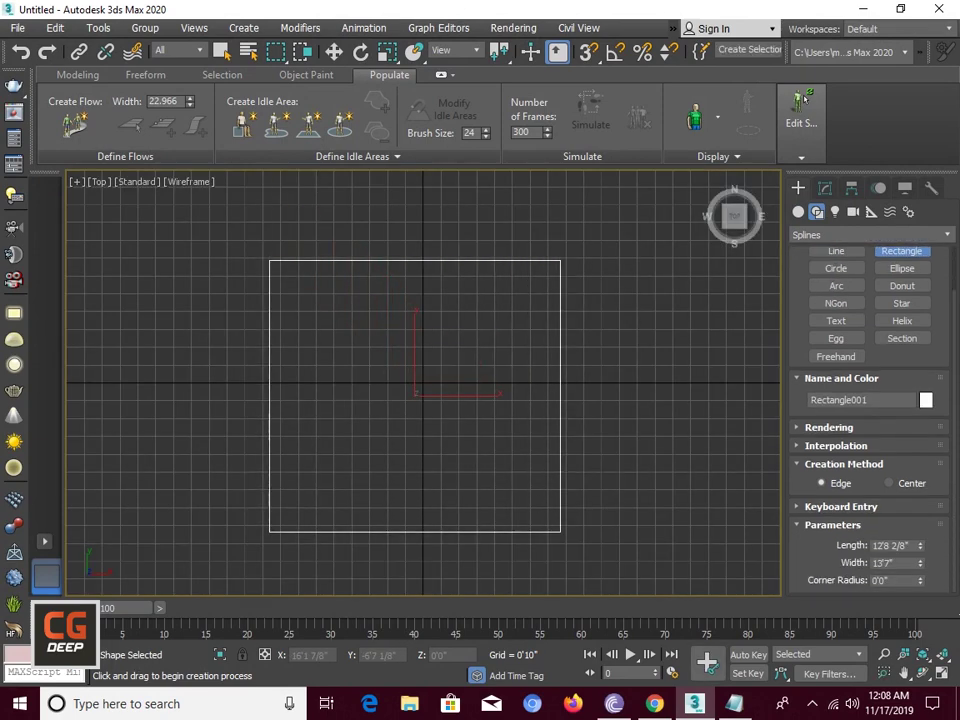
click(893, 545)
text(20)
key(Tab)
text(20)
key(Return)
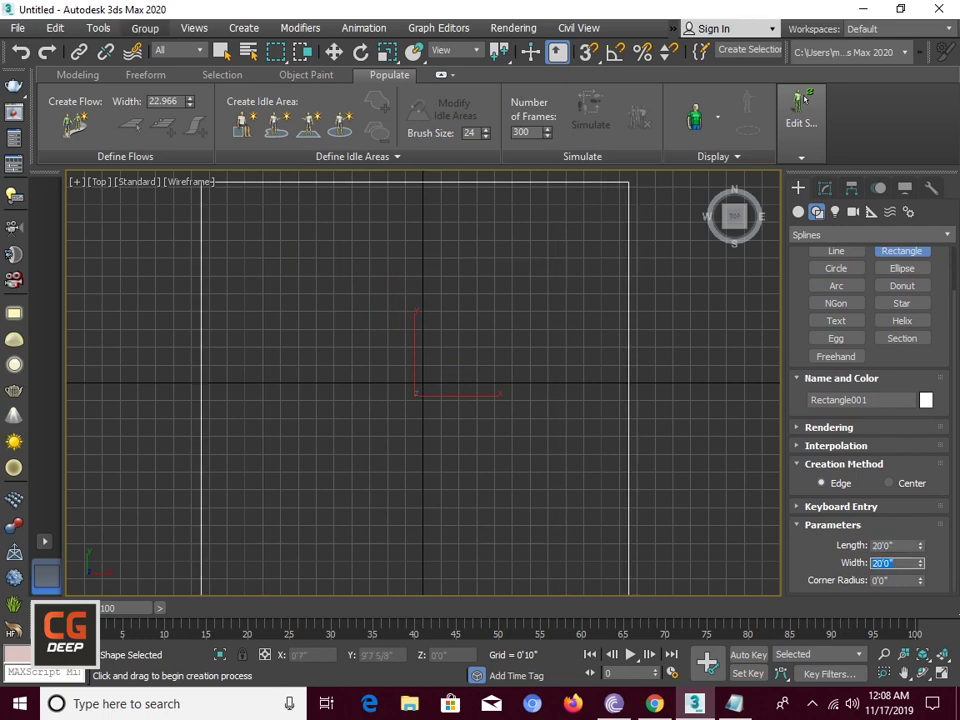
Frame the rectangle in Perspective and clone it as an independent copy, Rectangle002
key(p)
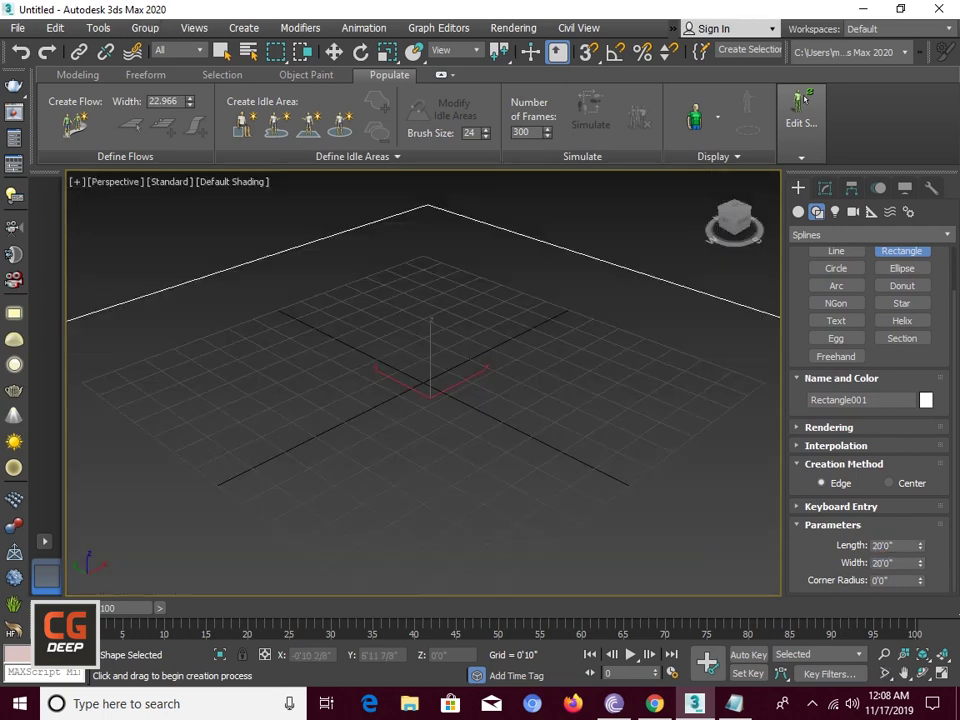
key(z)
key(w)
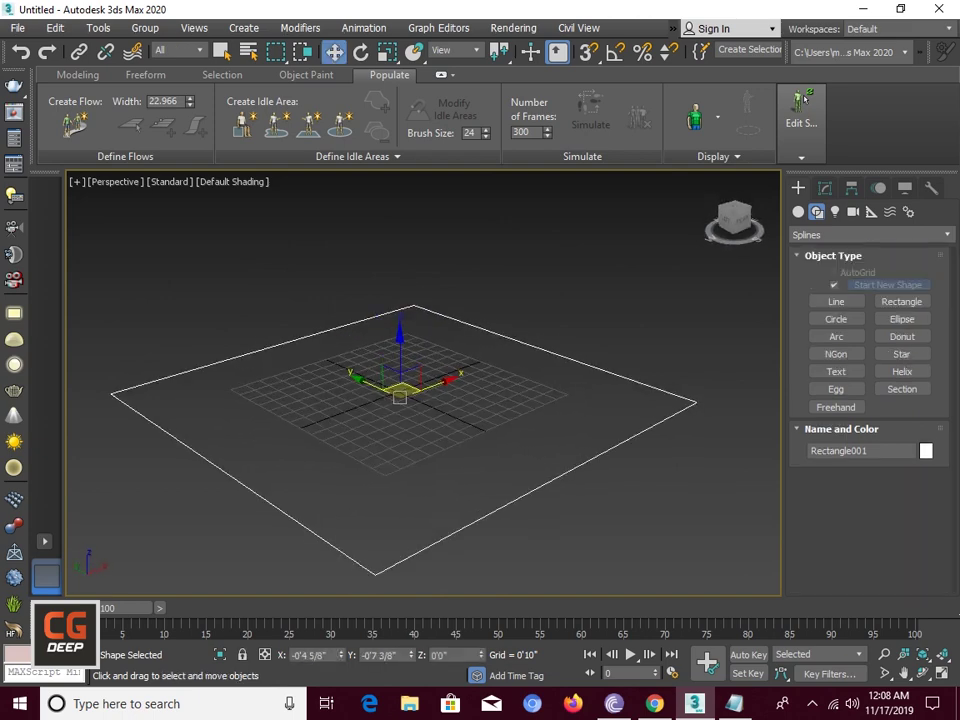
right_click(401, 350)
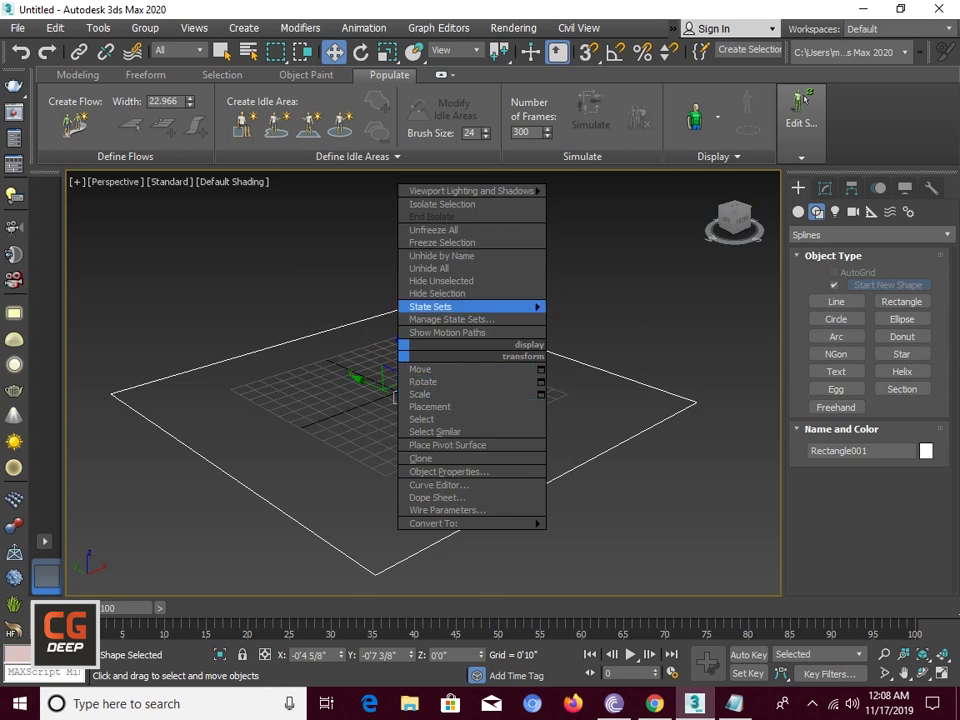
key(Escape)
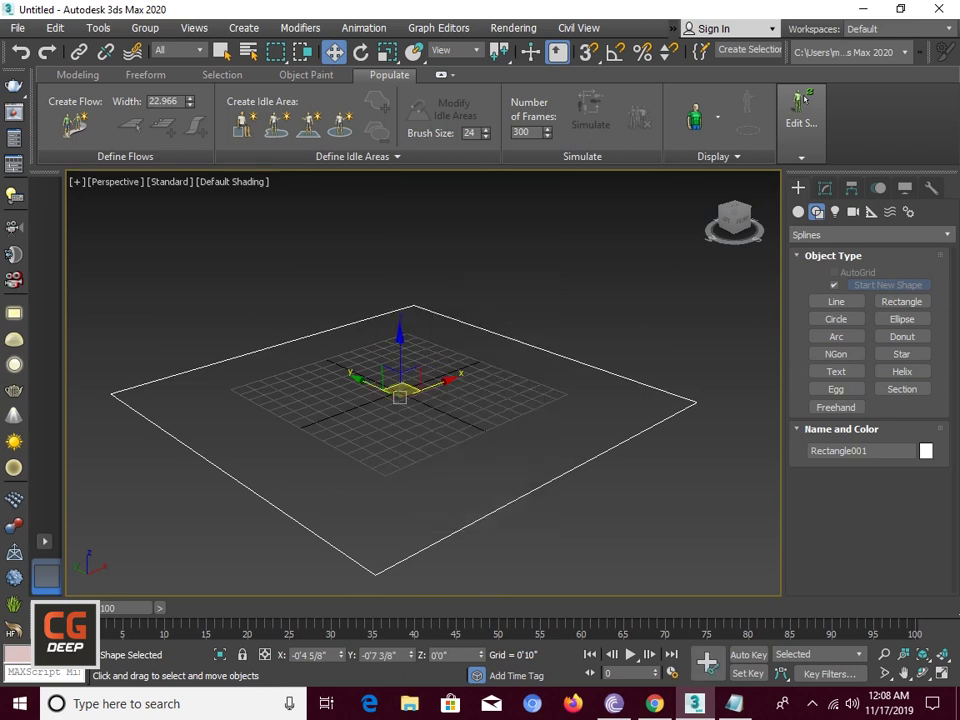
key(ctrl+v)
key(Up)
key(Return)
right_click(366, 352)
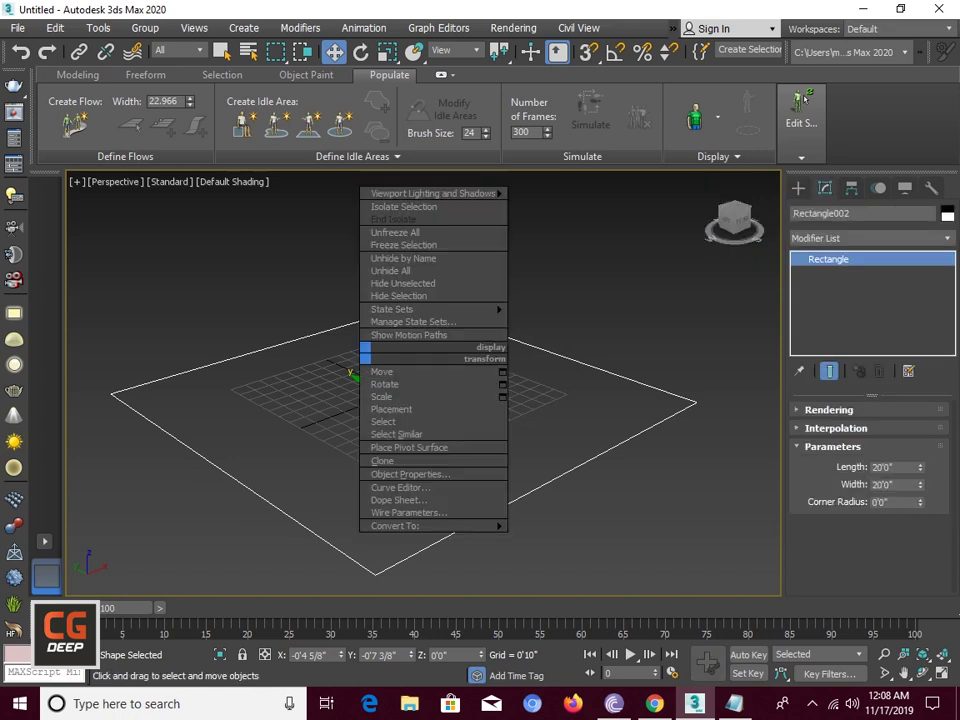
Convert Rectangle002 to an editable spline and select its whole spline at Spline level
click(560, 521)
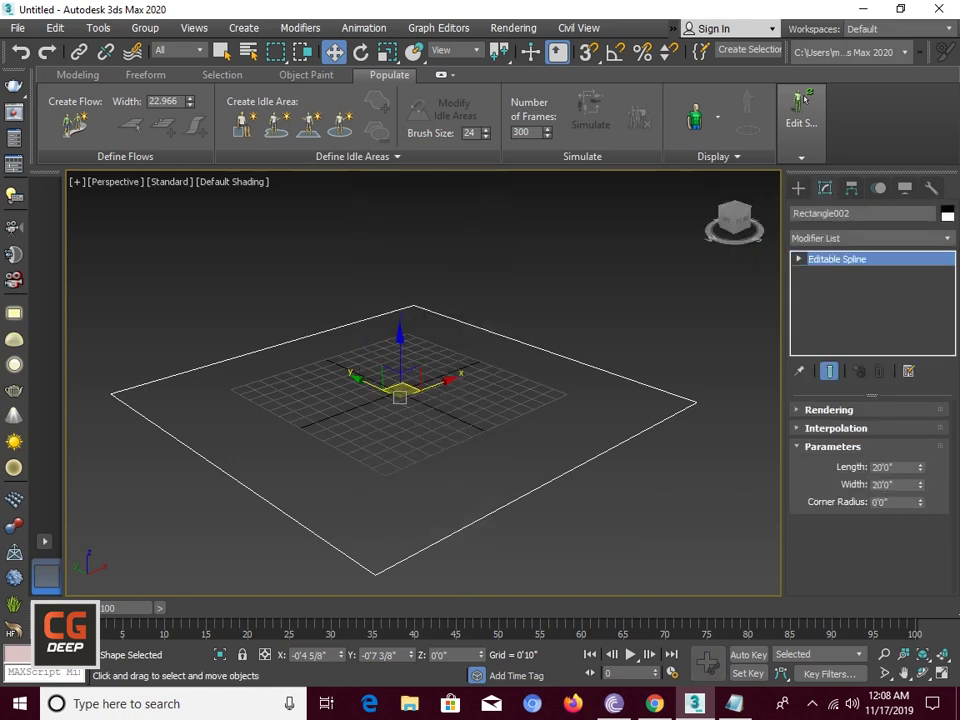
middle_drag(400, 400, 478, 388)
key(3)
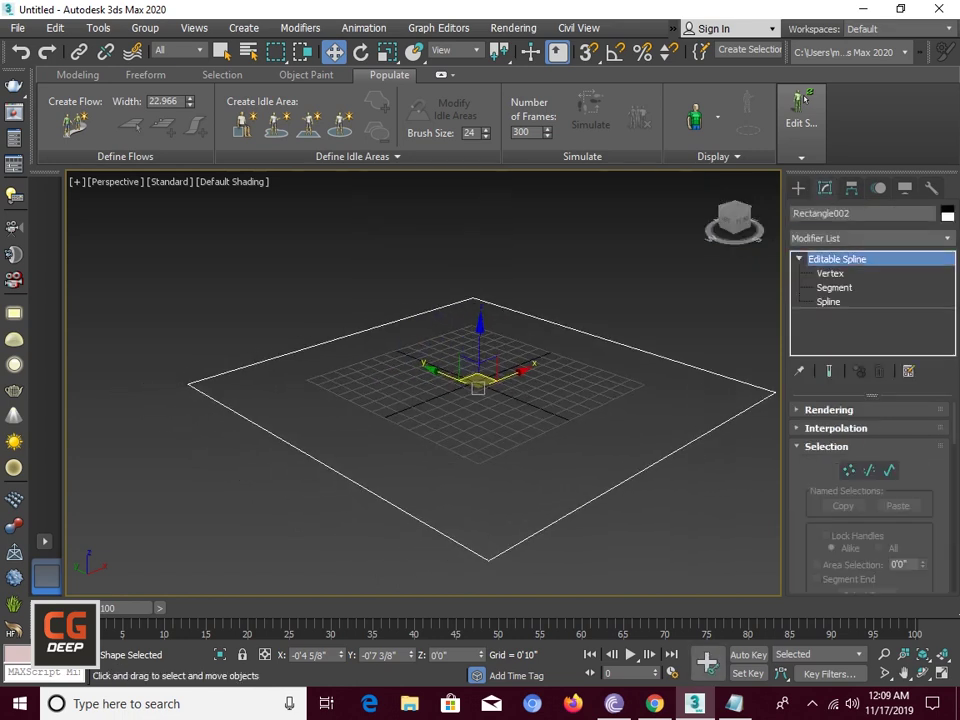
drag(725, 399, 725, 399)
alt+middle_drag(500, 450, 450, 400)
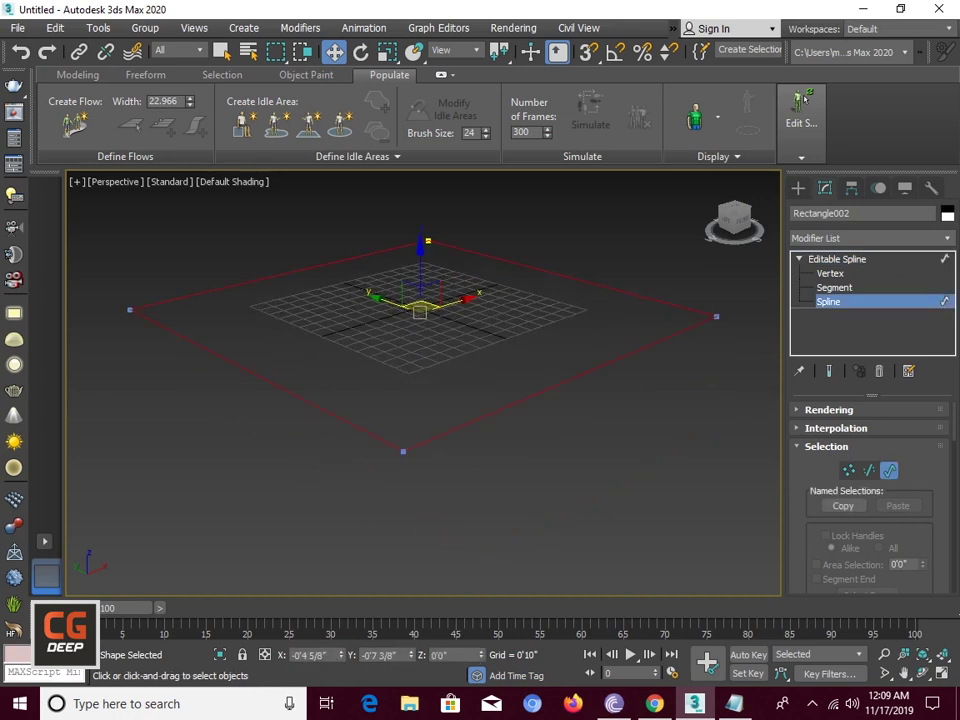
scroll(870, 490, down, 5)
scroll(870, 490, down, 1)
scroll(870, 490, down, 1)
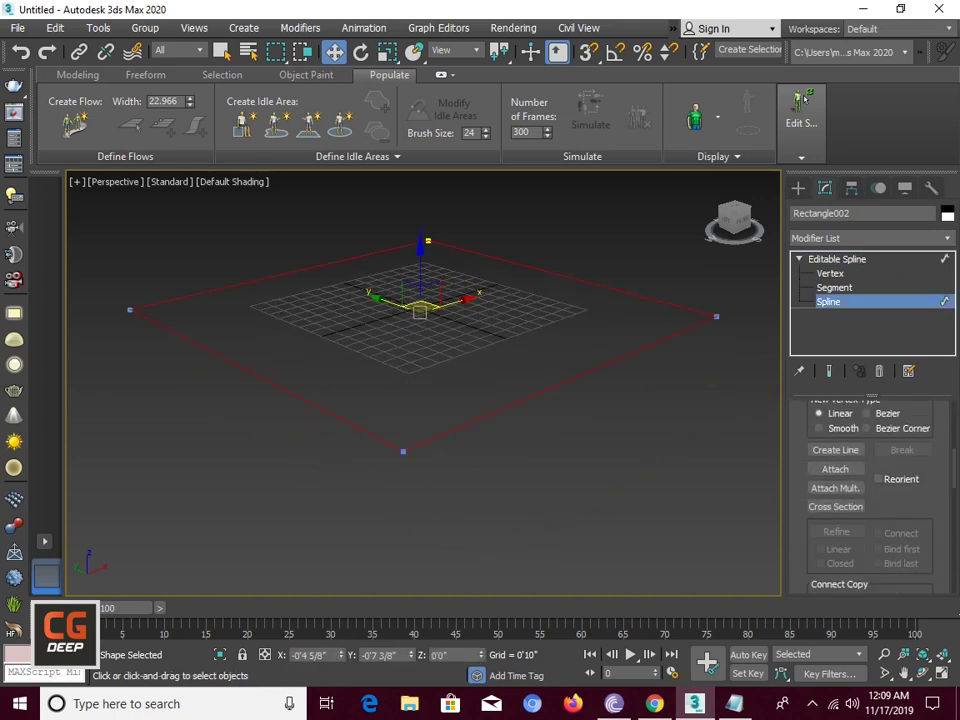
Apply a 6-inch Outline to the spline and return to the top object level
key(x)
text(ou)
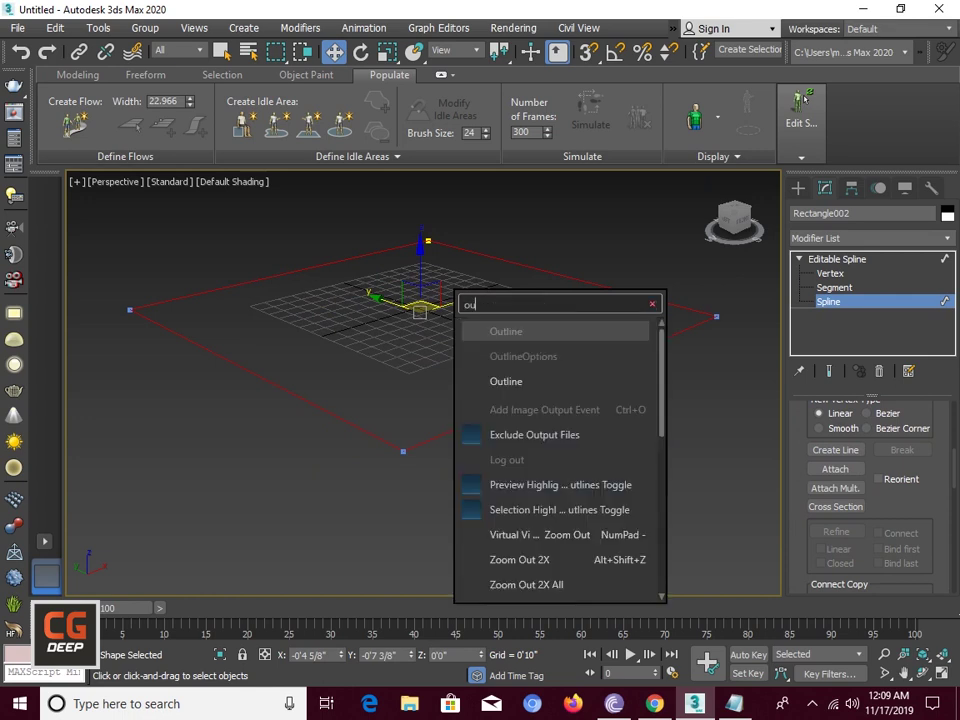
text(tangl)
key(Return)
text(6")
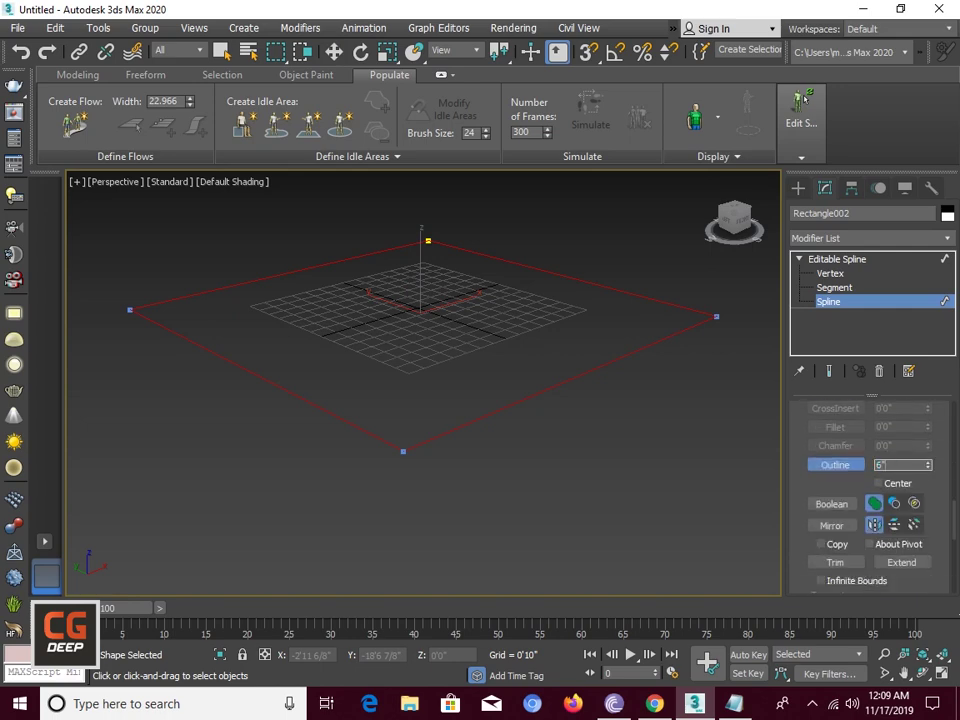
key(Return)
mouse_move(420, 380)
alt+middle_down()
mouse_move(425, 410)
mouse_move(440, 400)
alt+middle_up()
key(ctrl+b)
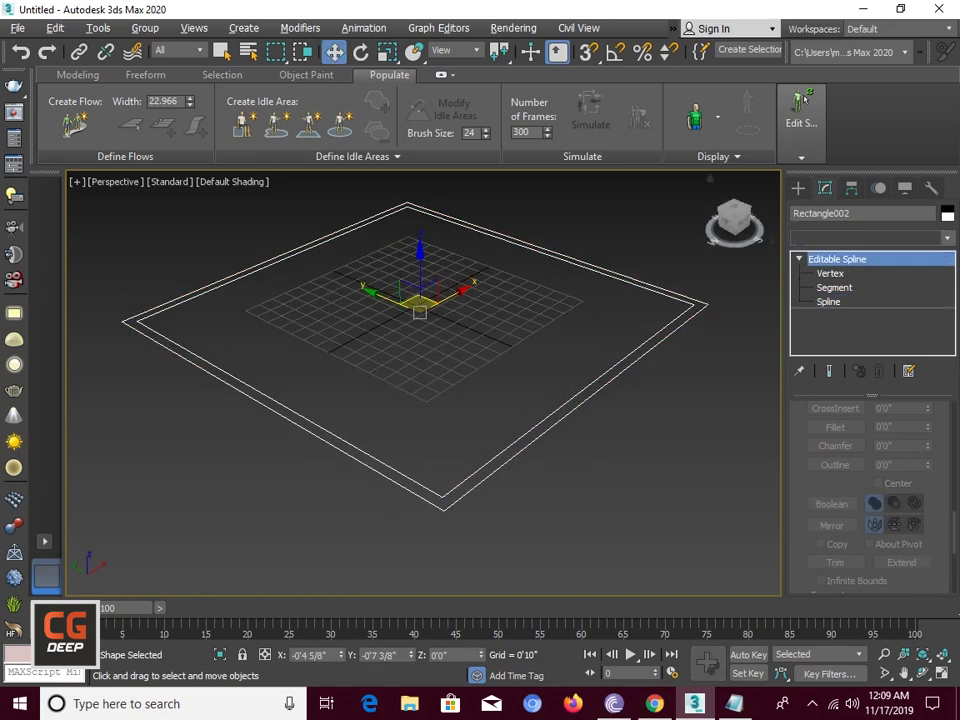
Add an Extrude modifier to Rectangle002 with an 8-foot amount to form the room walls
click(870, 237)
text(ex)
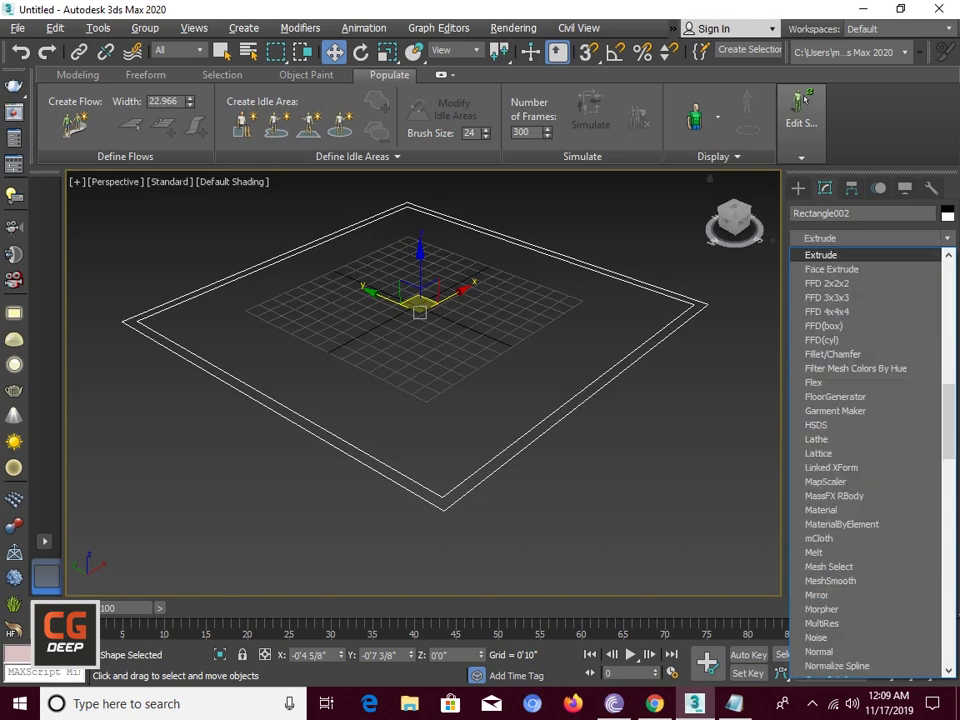
key(Return)
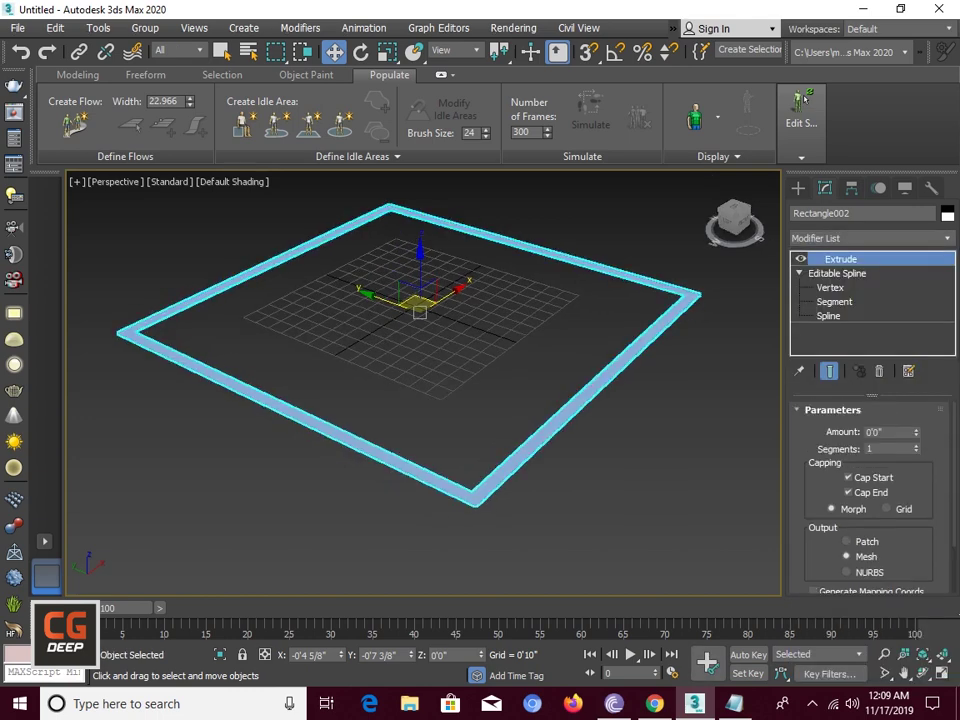
click(875, 431)
text(8)
key(Return)
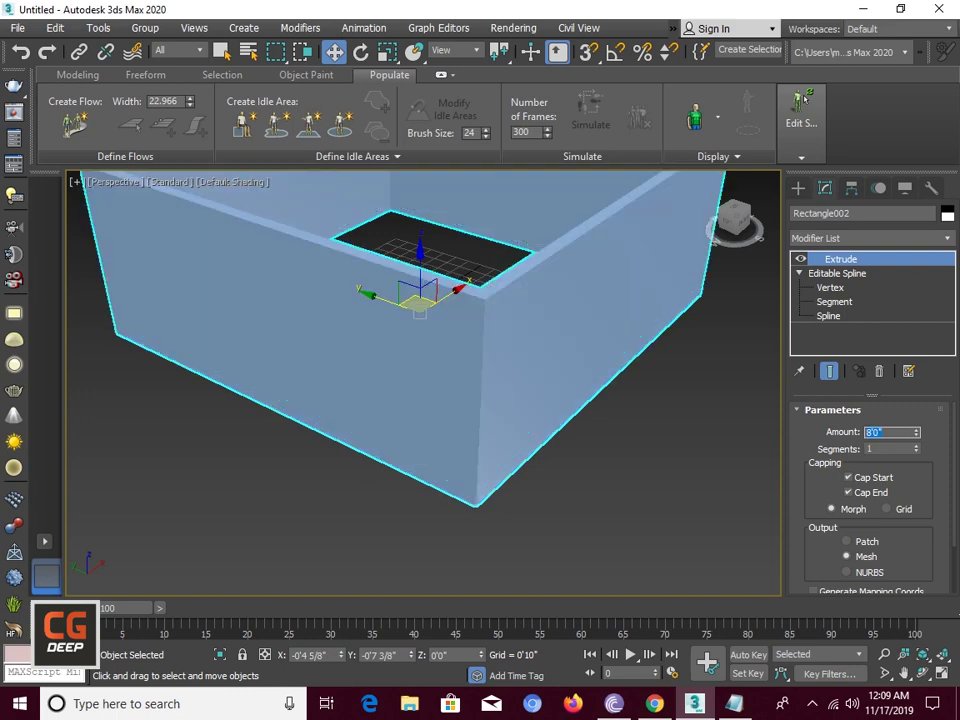
alt+middle_drag(420, 400, 520, 390)
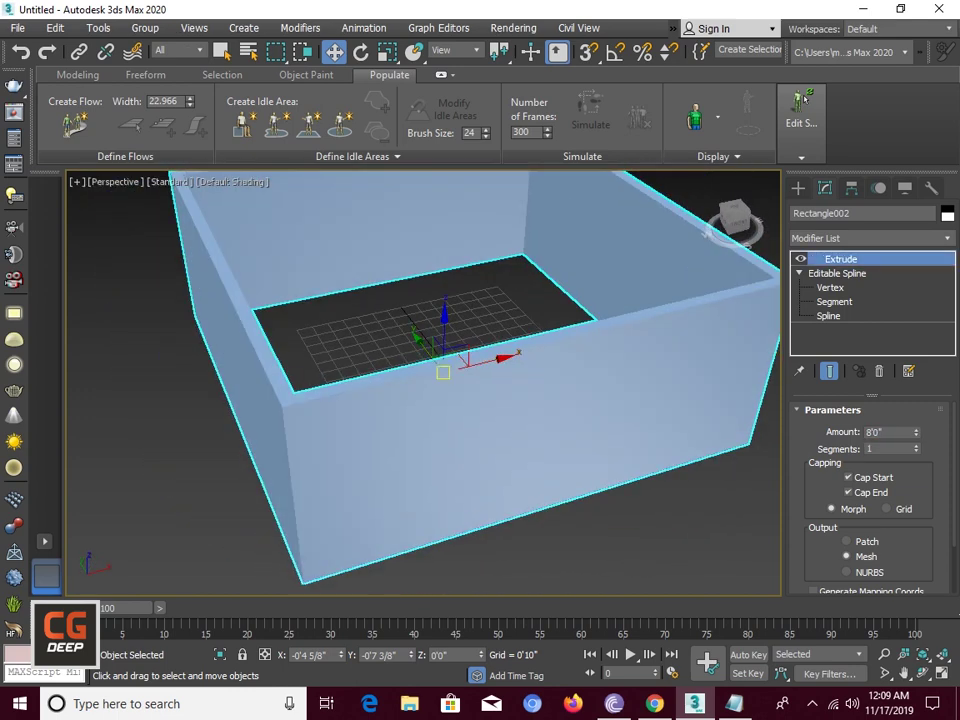
drag(444, 325, 444, 280)
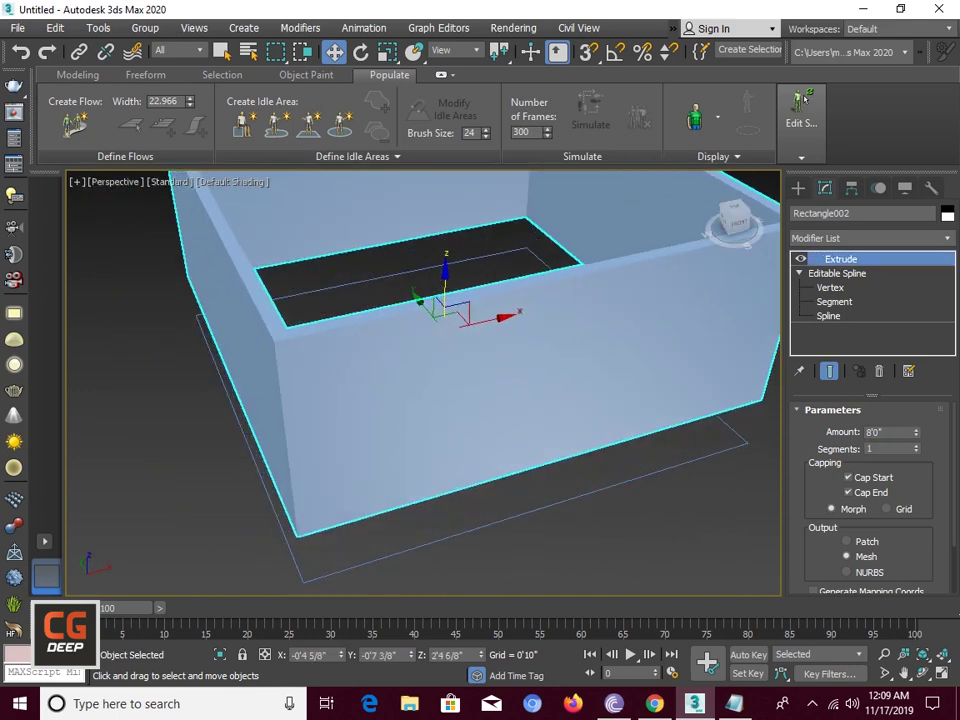
Toggle 3D Snap and switch between the walls and Rectangle001, ending with the floor rectangle selected
key(ctrl+z)
key(shift+z)
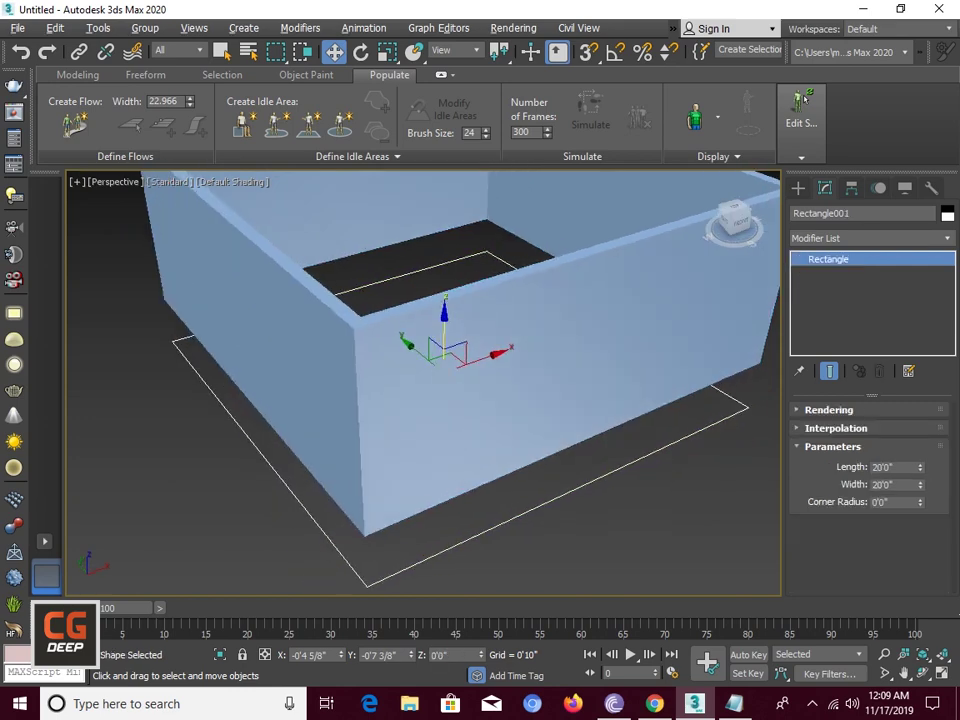
key(shift+z)
key(ctrl+z)
key(shift+z)
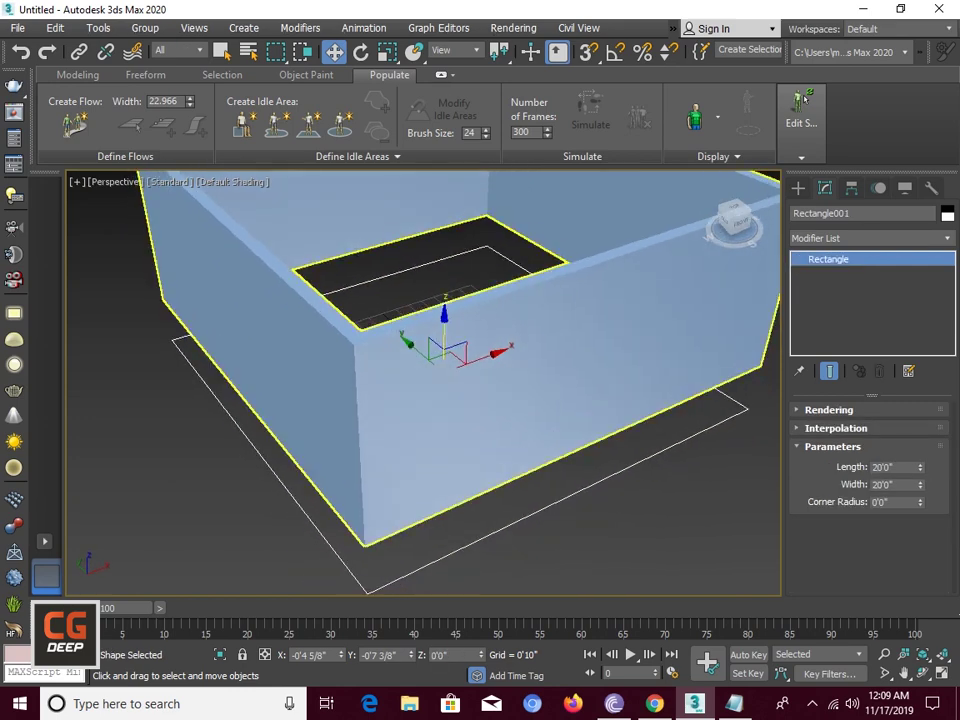
key(ctrl+z)
key(s)
key(shift+z)
key(shift+z)
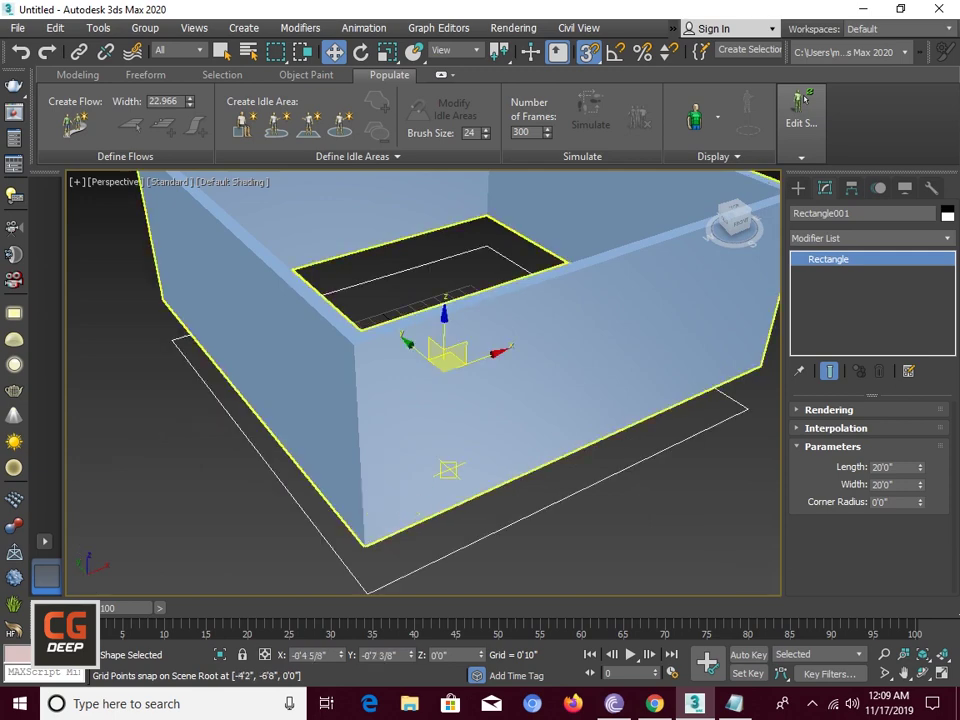
key(shift+z)
key(ctrl+z)
key(shift+z)
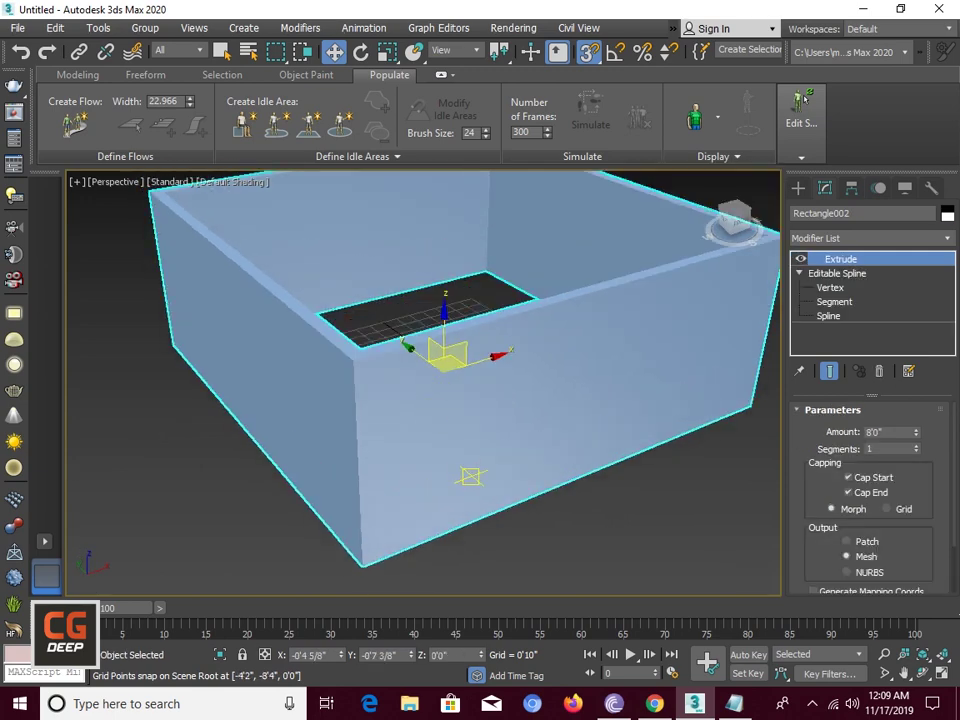
key(ctrl+z)
Turn snapping off and add a FloorGenerator modifier to Rectangle001
key(s)
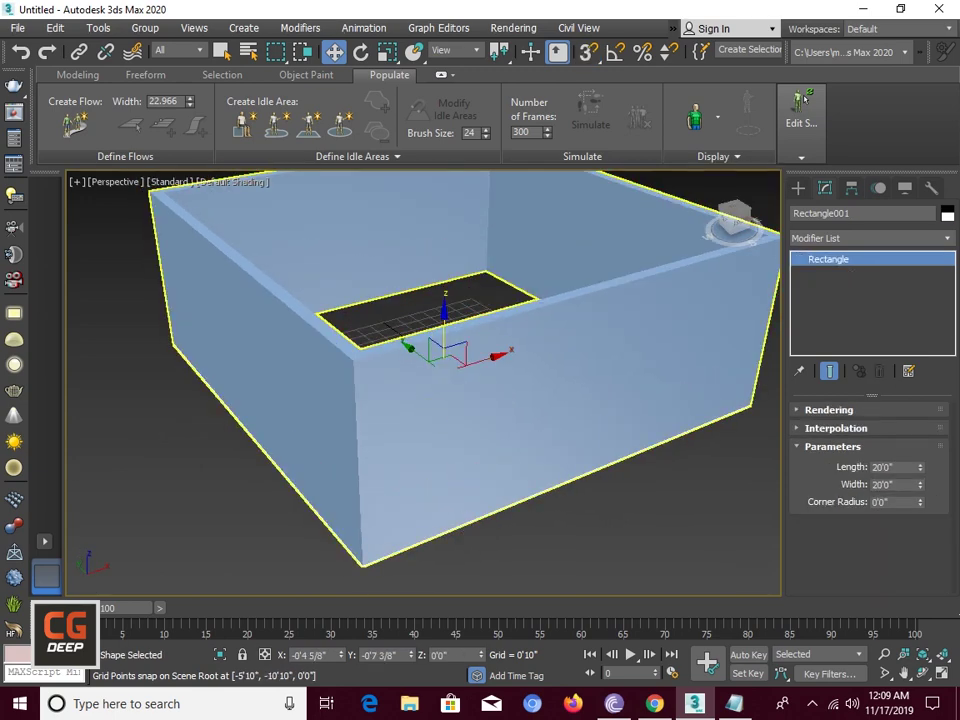
click(870, 238)
text(f)
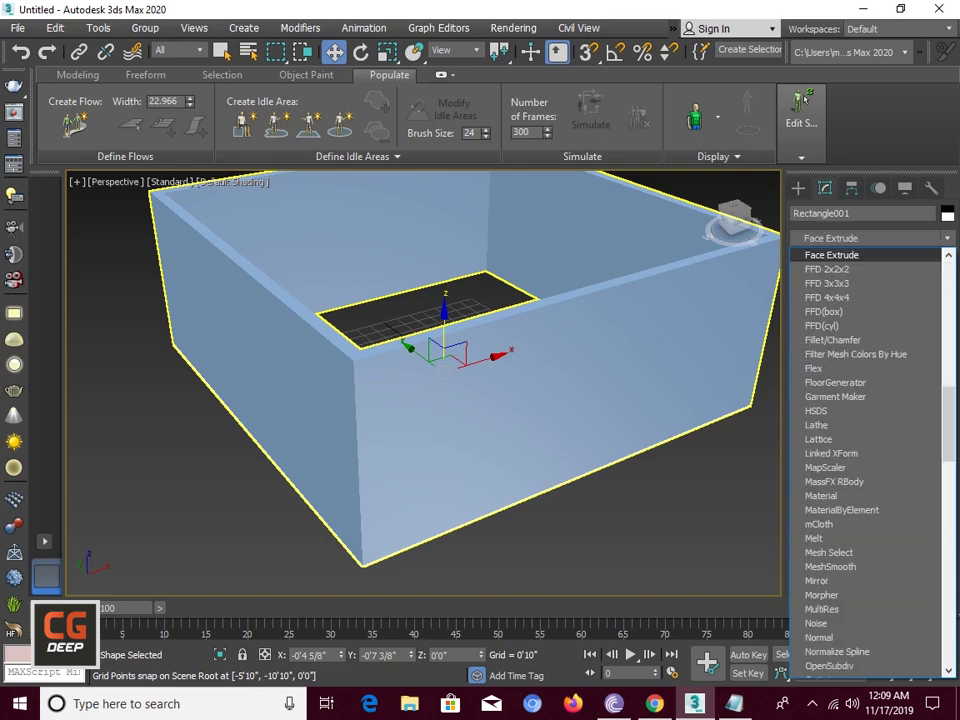
text(loorGenerator)
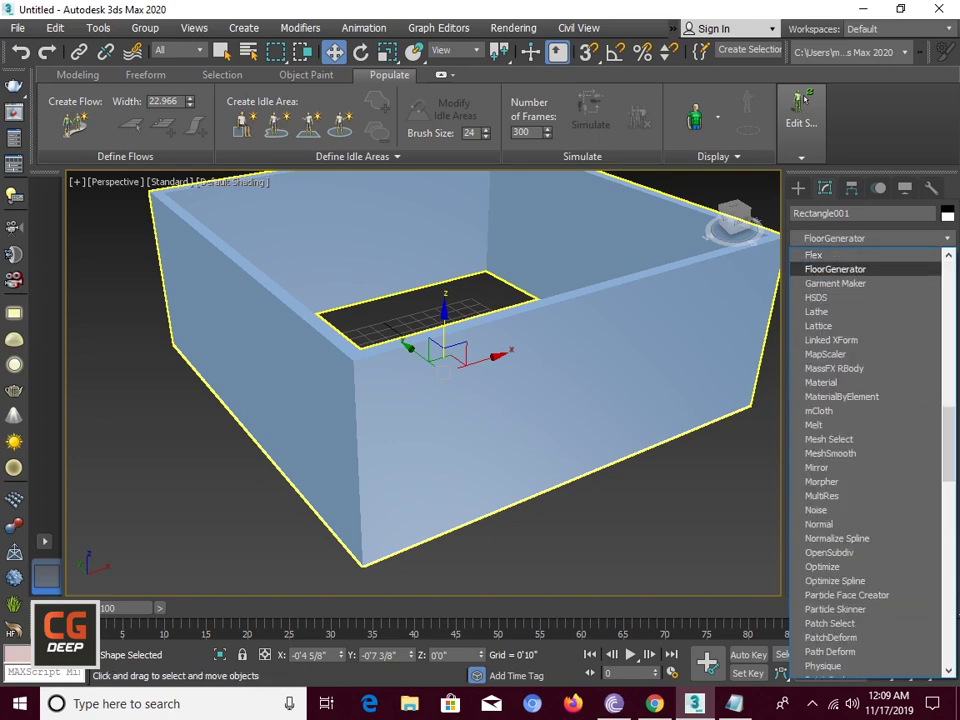
key(Return)
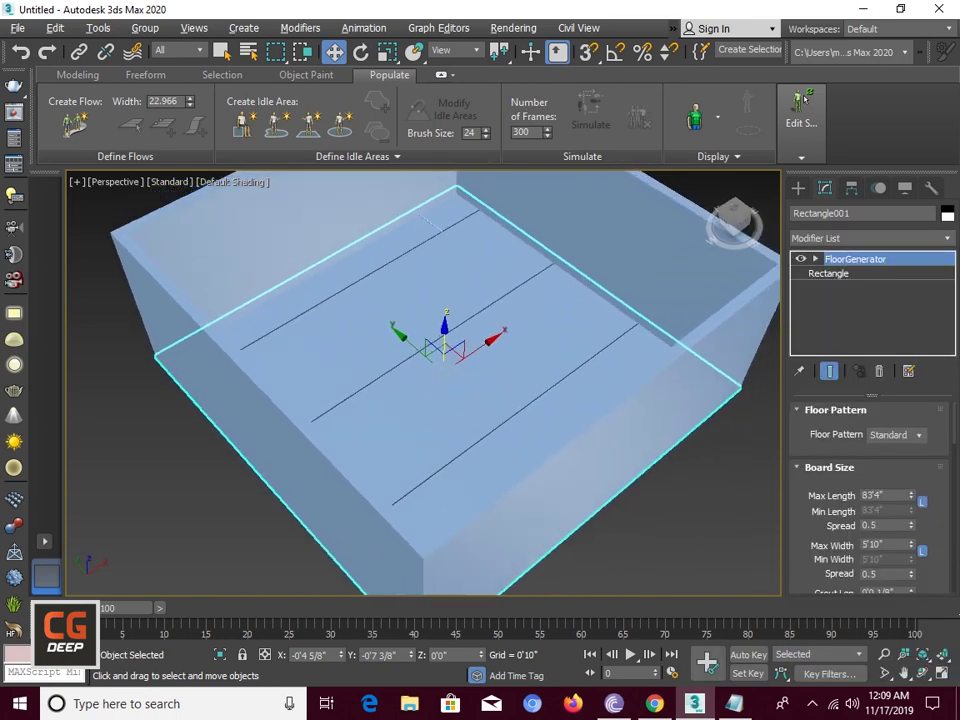
mouse_move(440, 380)
alt+middle_down()
mouse_move(490, 365)
mouse_move(520, 400)
alt+middle_up()
Adjust FloorGenerator board length, with minimum length 5'0" and length spread 0.35
double_click(885, 495)
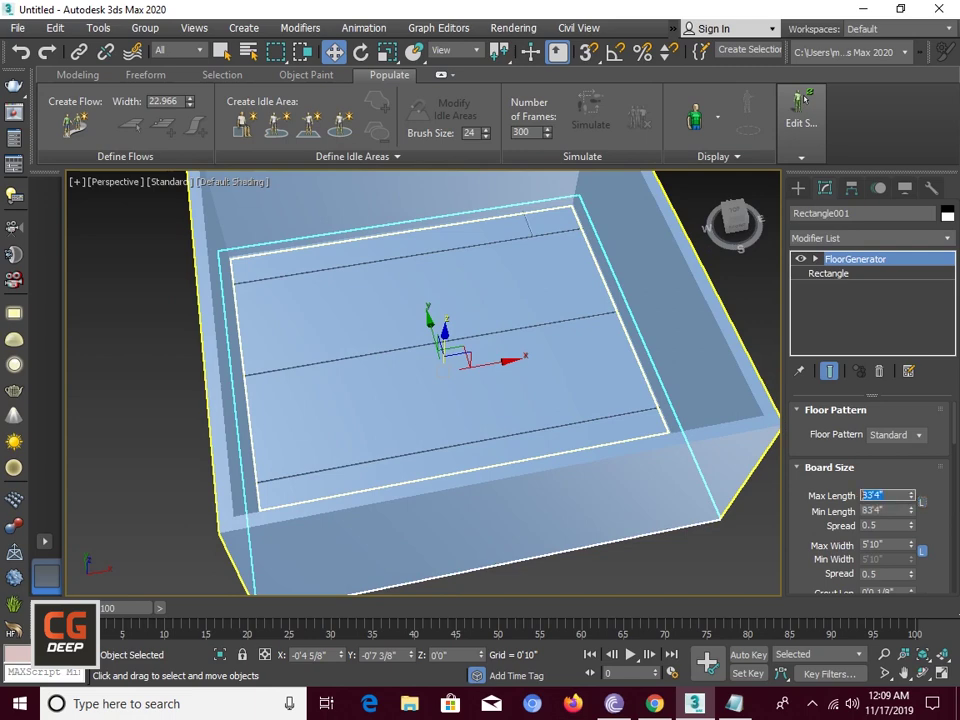
text(400)
key(Return)
key(Return)
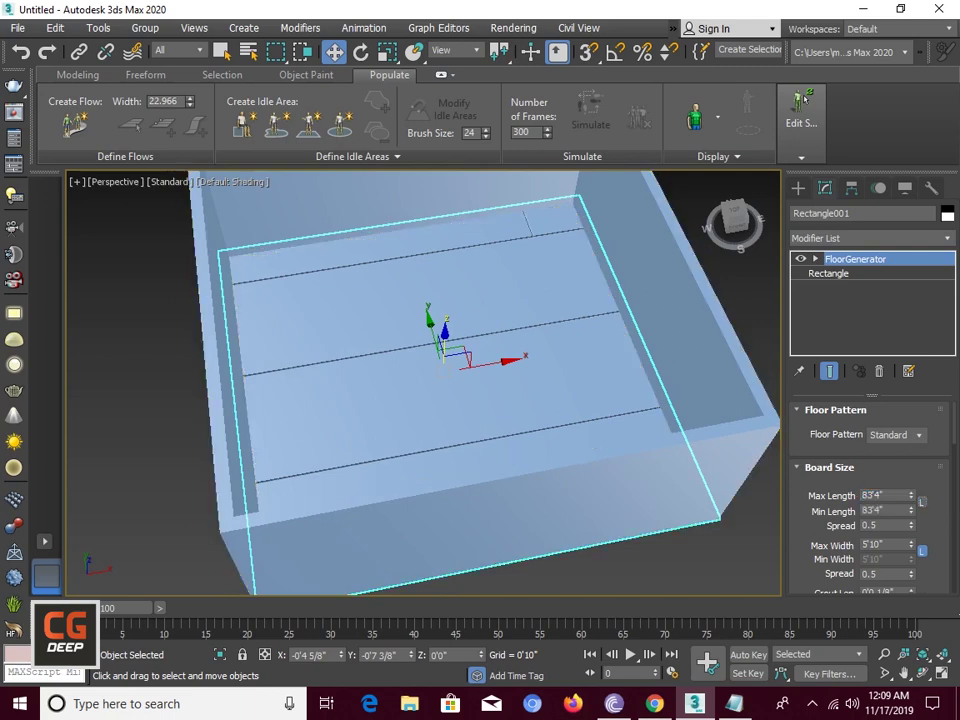
double_click(872, 495)
key(Tab)
key(Return)
click(872, 495)
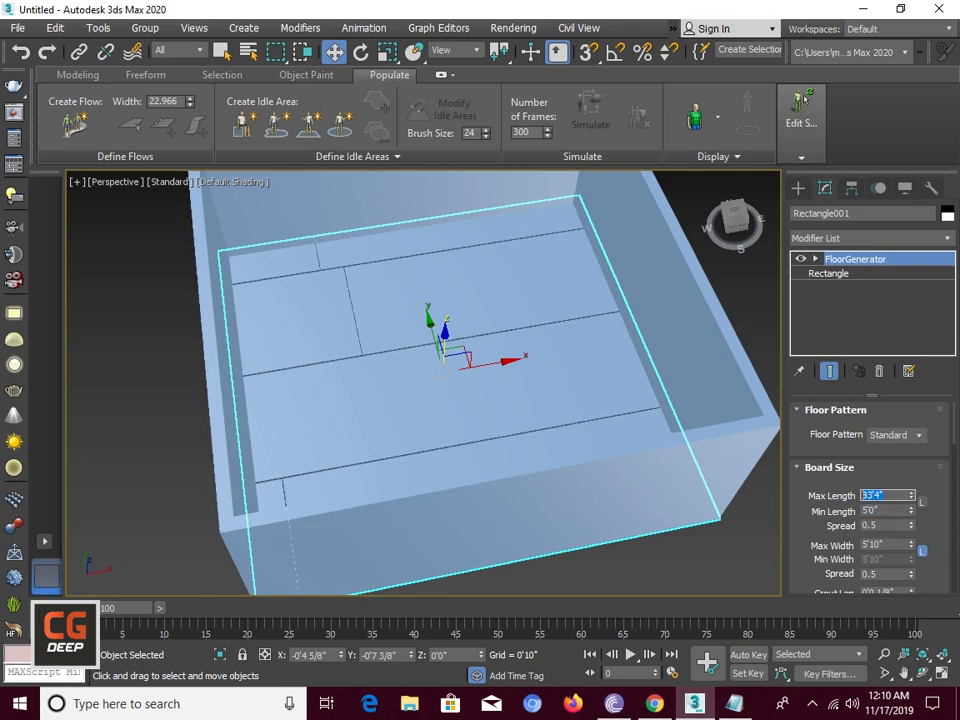
text(5)
key(Return)
mouse_move(450, 400)
alt+middle_down()
mouse_move(480, 380)
mouse_move(470, 392)
alt+middle_up()
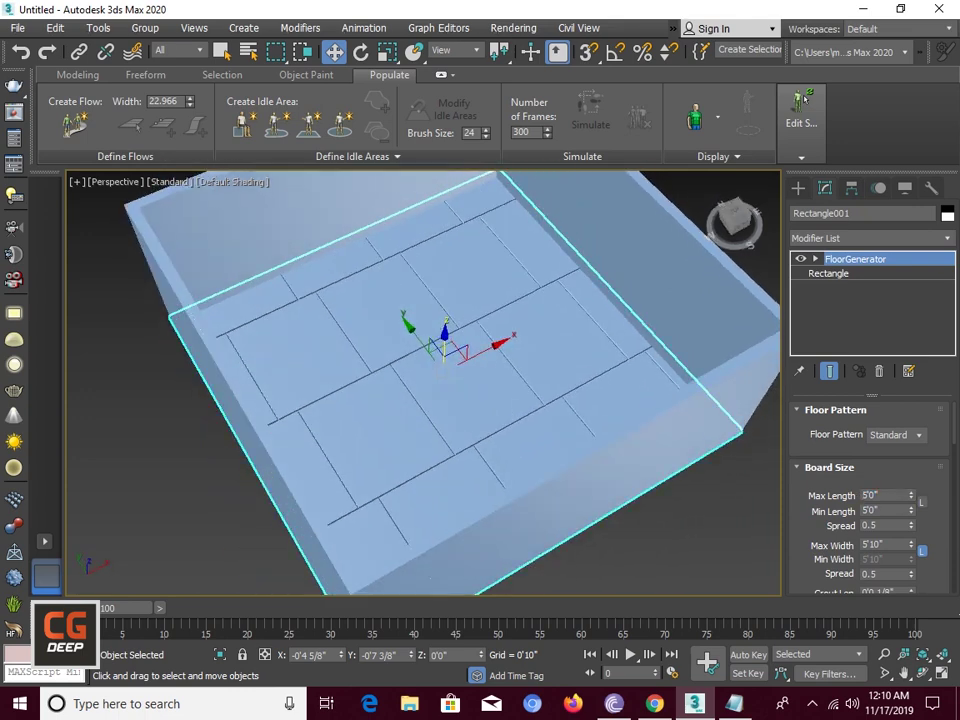
text(0.35)
key(Return)
Shorten boards to 1'4 3/8" with spread 0.58 and narrow their width into square-like tiles
drag(911, 495, 911, 540)
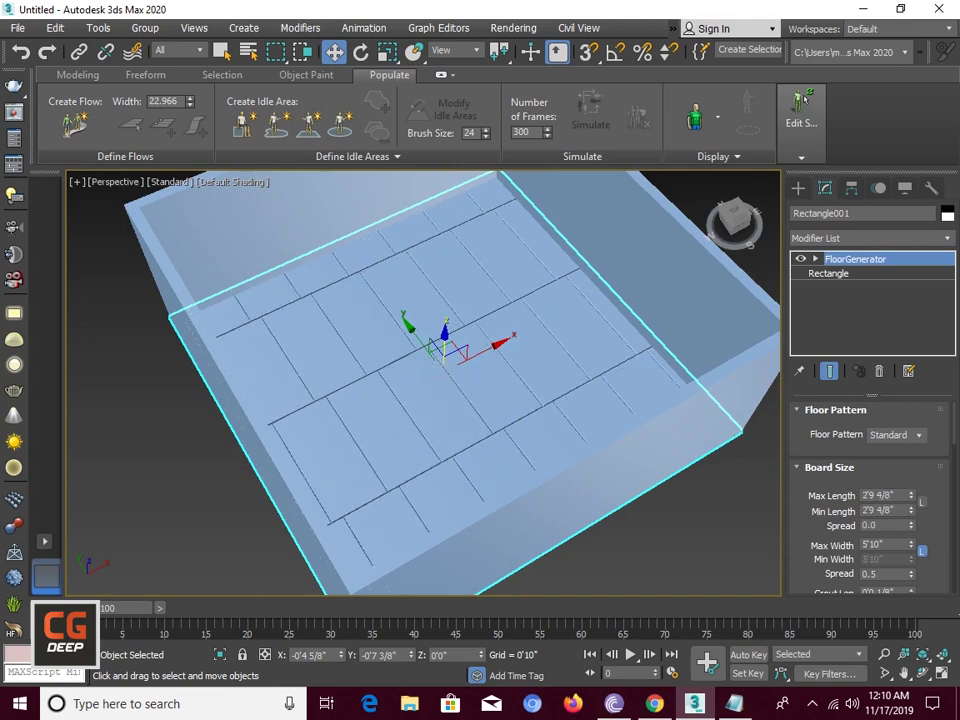
drag(911, 495, 911, 540)
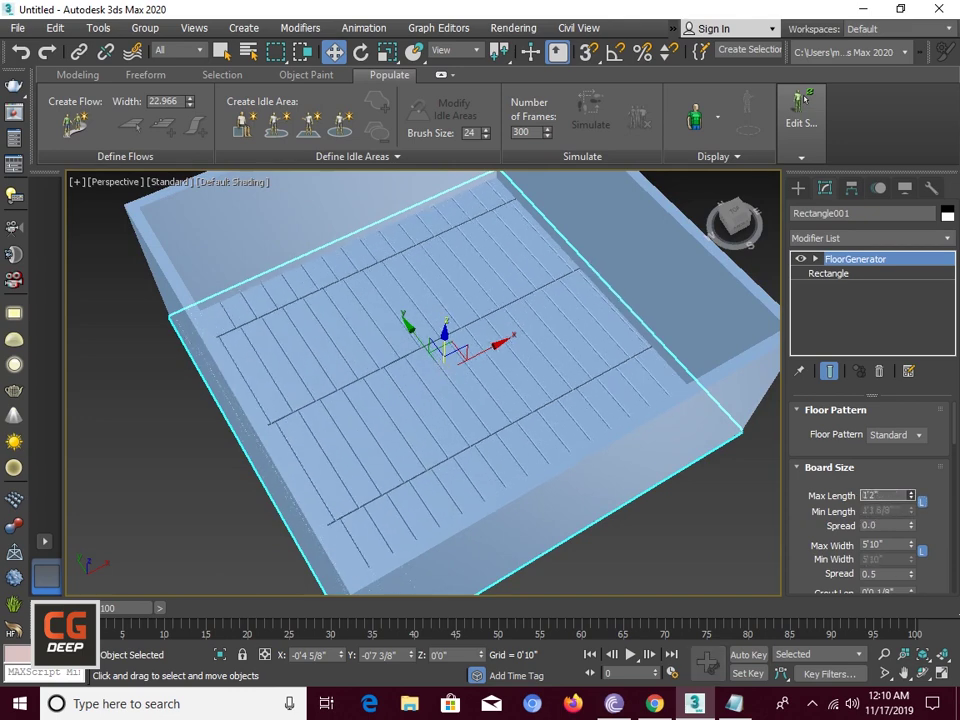
text(0.58)
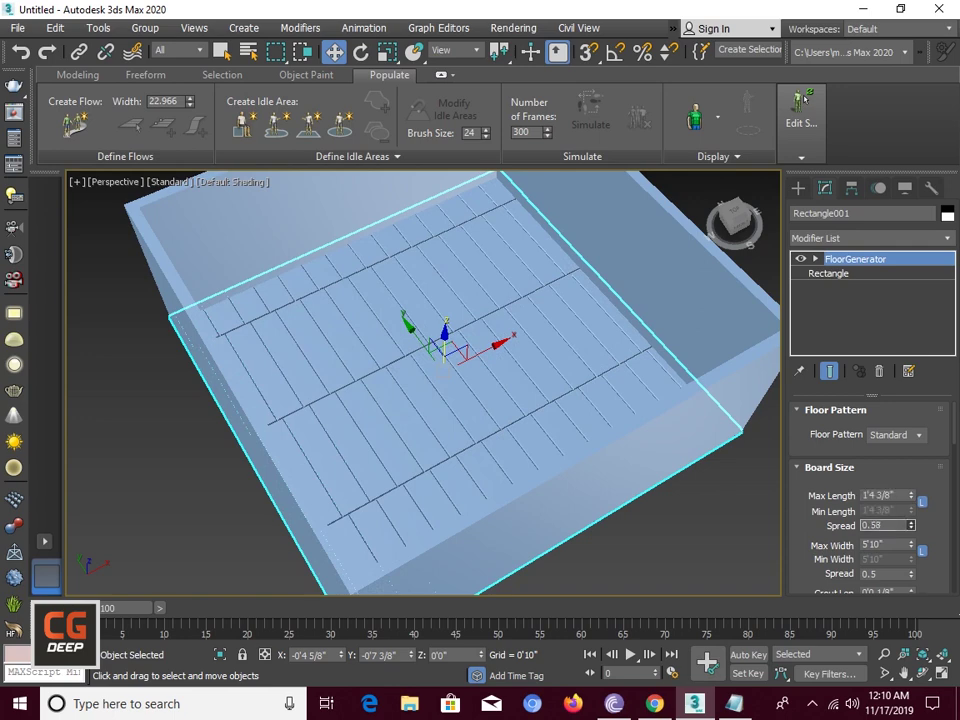
text(1)
key(Return)
drag(911, 545, 911, 580)
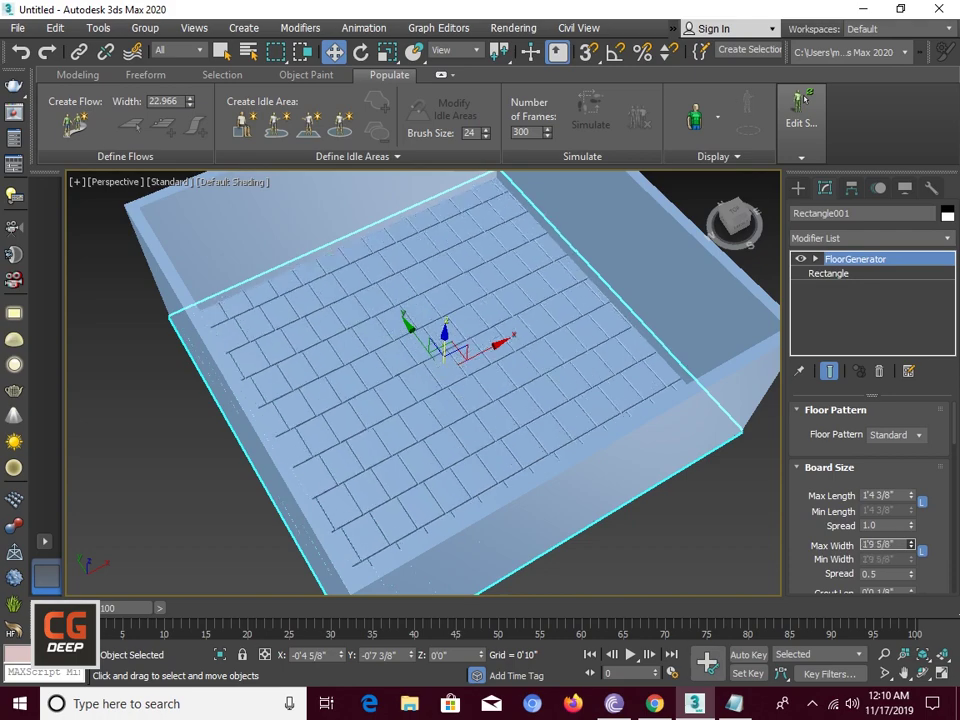
scroll(422, 382, up, 5)
scroll(422, 382, up, 2)
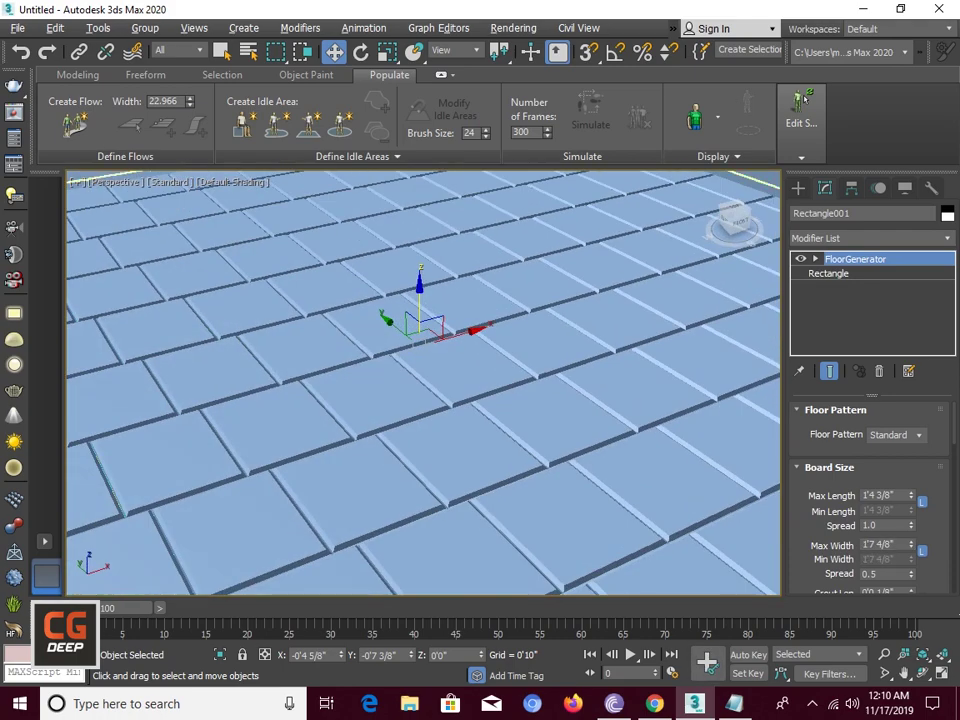
scroll(422, 382, up, 2)
scroll(422, 382, up, 3)
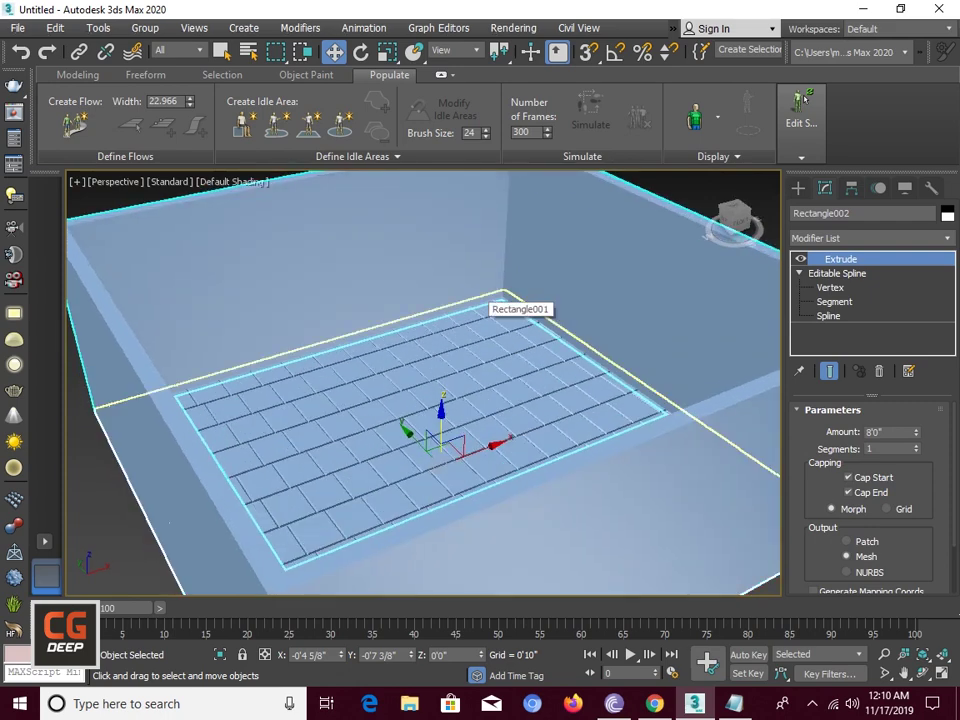
Darken the Wall Paint material's Diffuse colour in the Material Editor
key(m)
click(309, 411)
drag(492, 174, 492, 150)
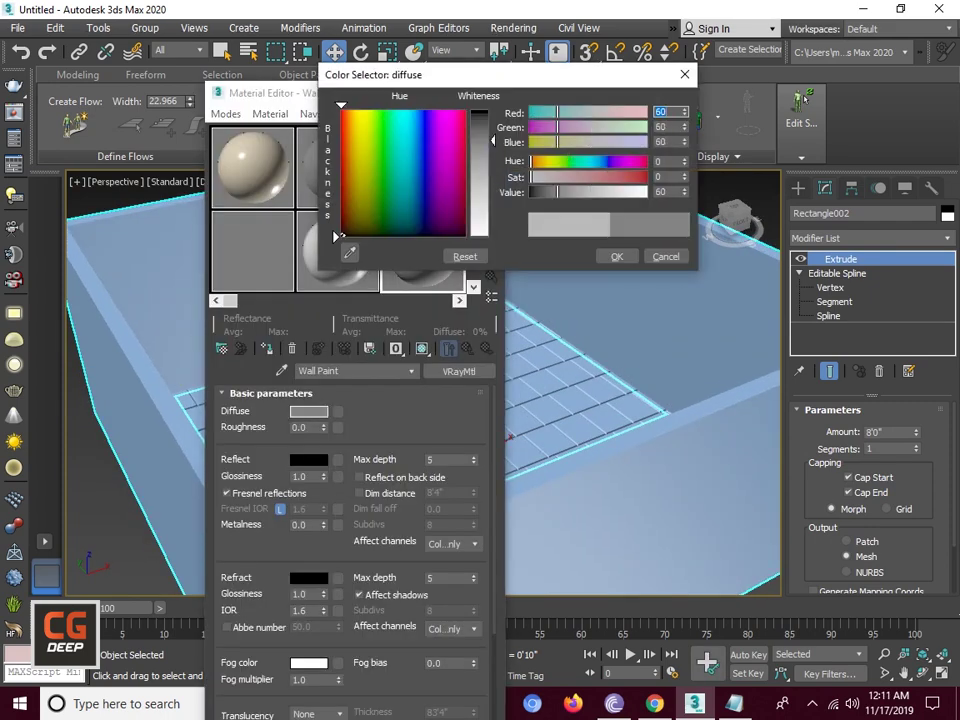
click(617, 256)
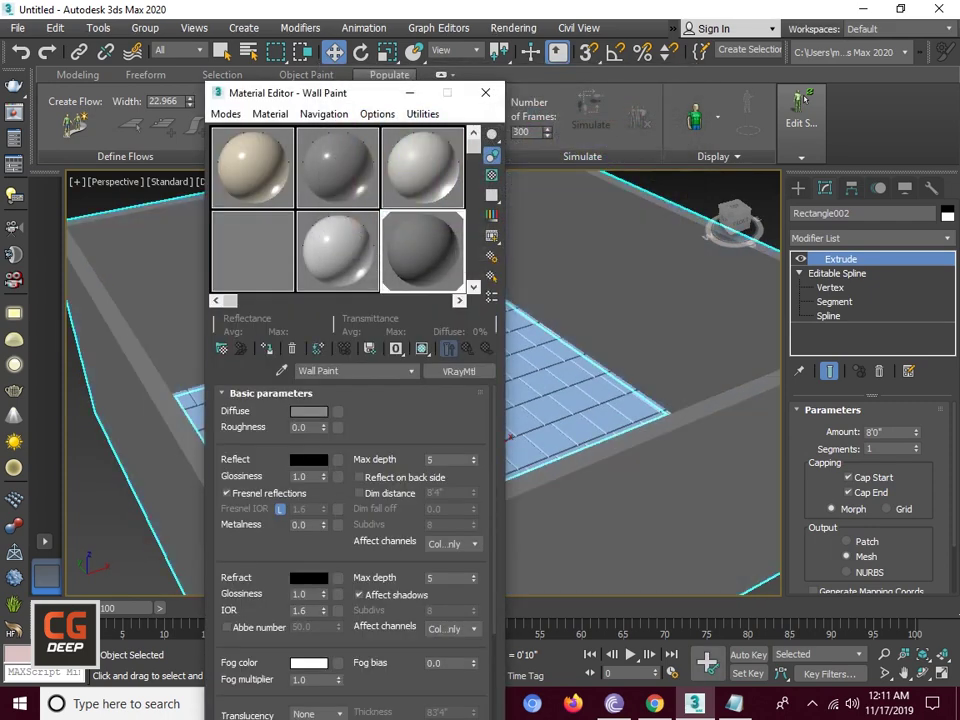
Assign the beige 01 - Default material to the tiled floor and zoom in on it
click(169, 522)
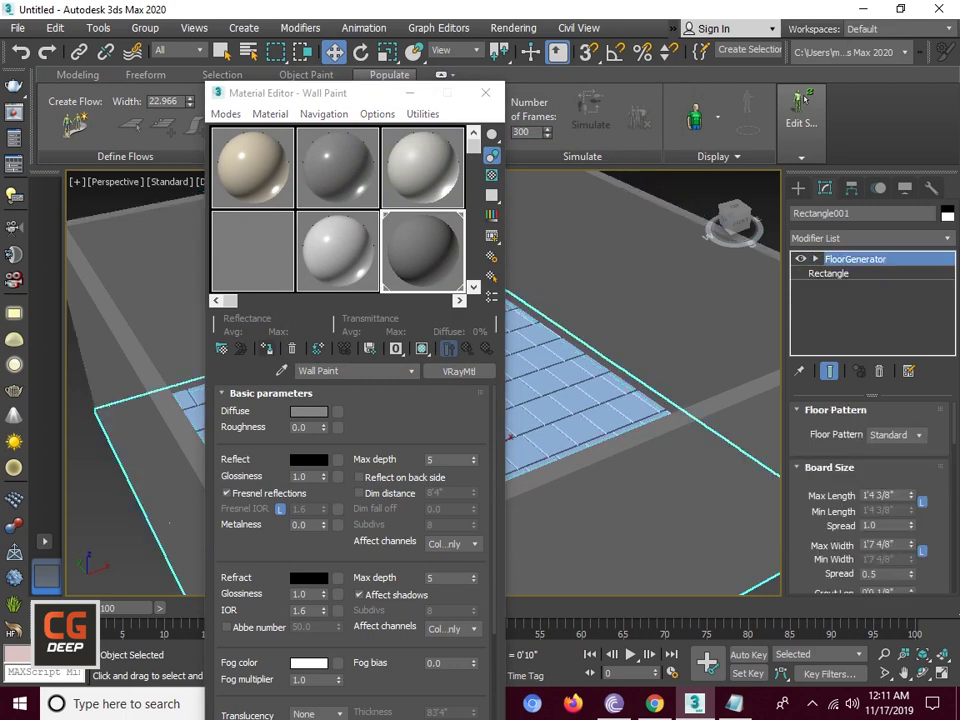
click(252, 167)
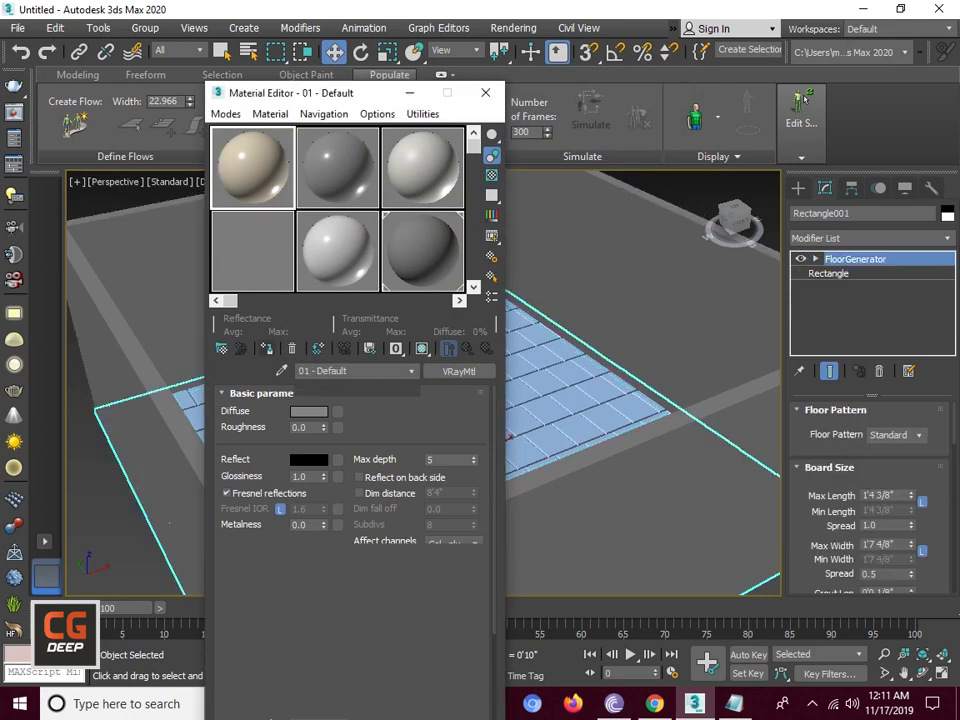
click(265, 348)
key(m)
key(z)
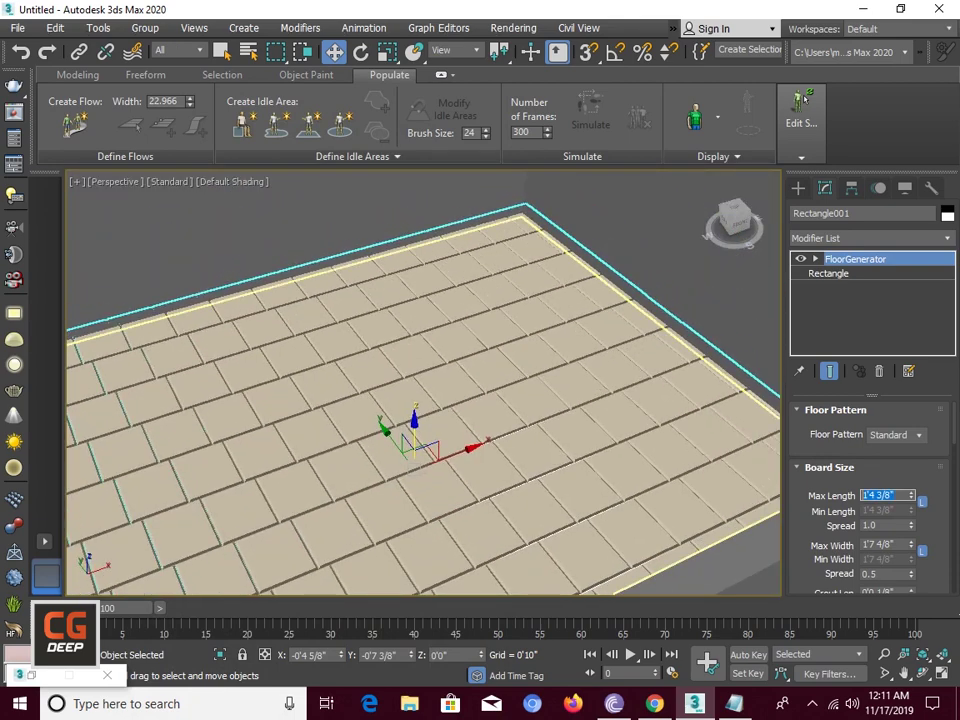
click(889, 495)
Set the FloorGenerator maximum board length and width to 10'0"
text(10)
key(Return)
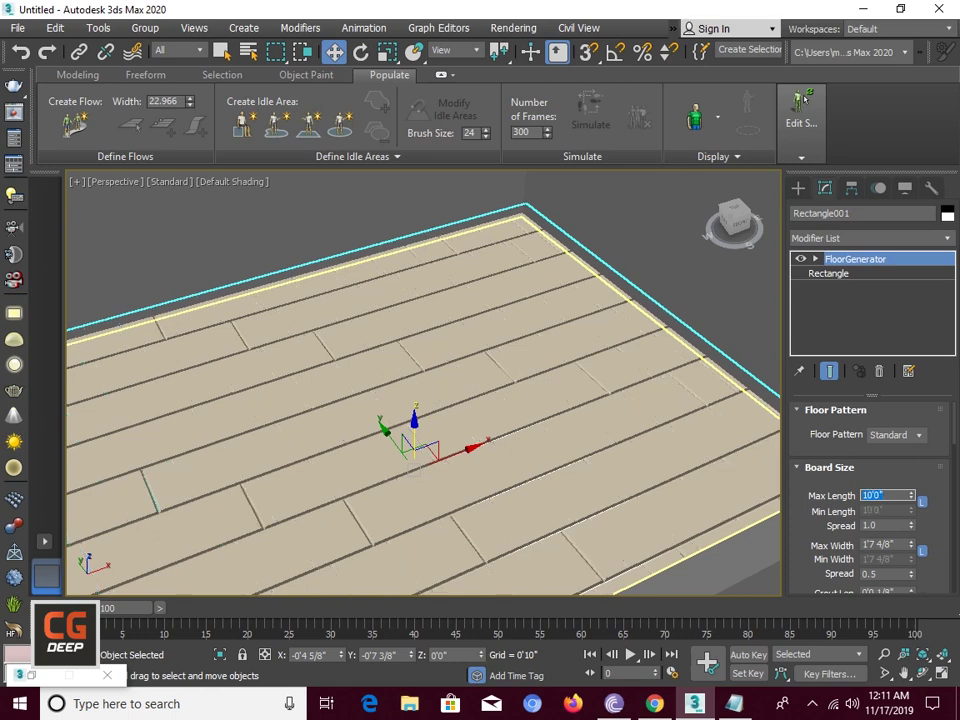
click(885, 544)
text(10')
key(Return)
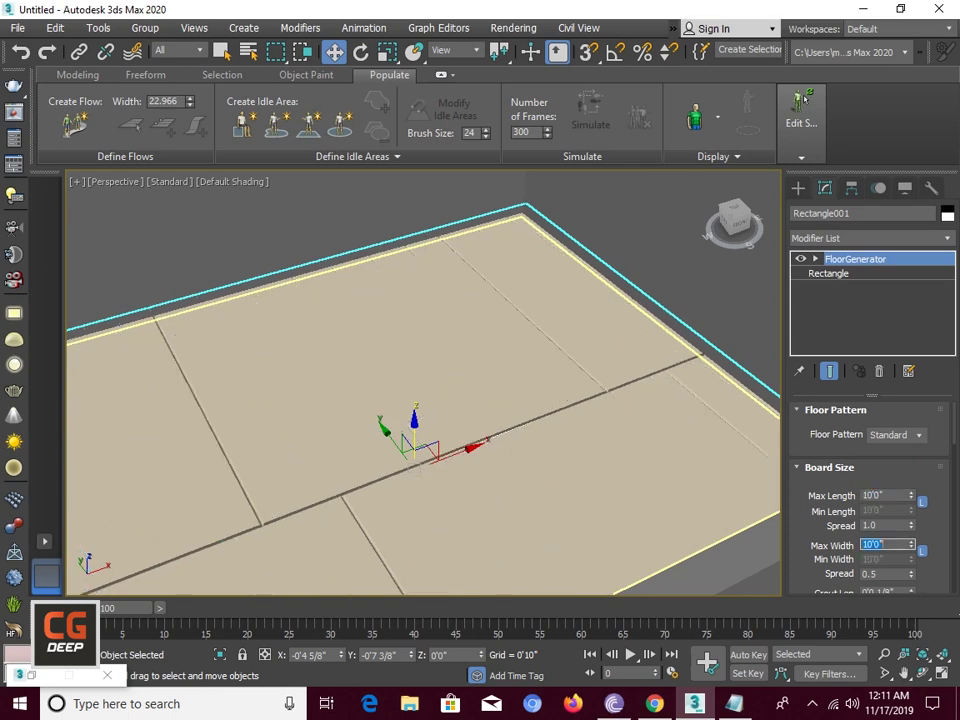
Change the board size down to 1'0" for small square tiles
scroll(644, 458, down, 4)
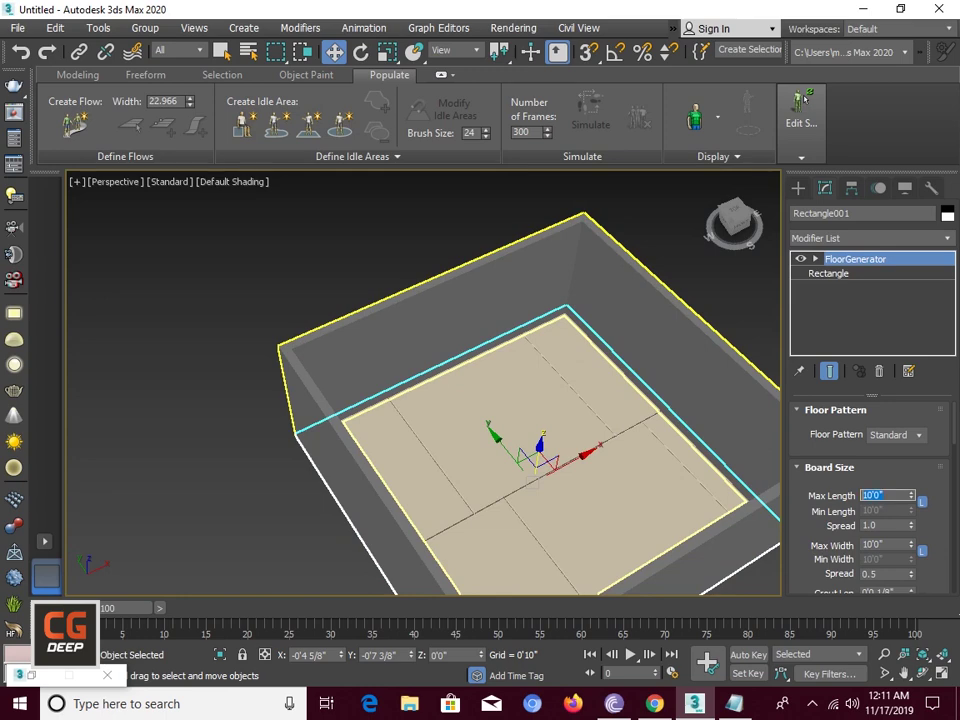
text(1')
key(Return)
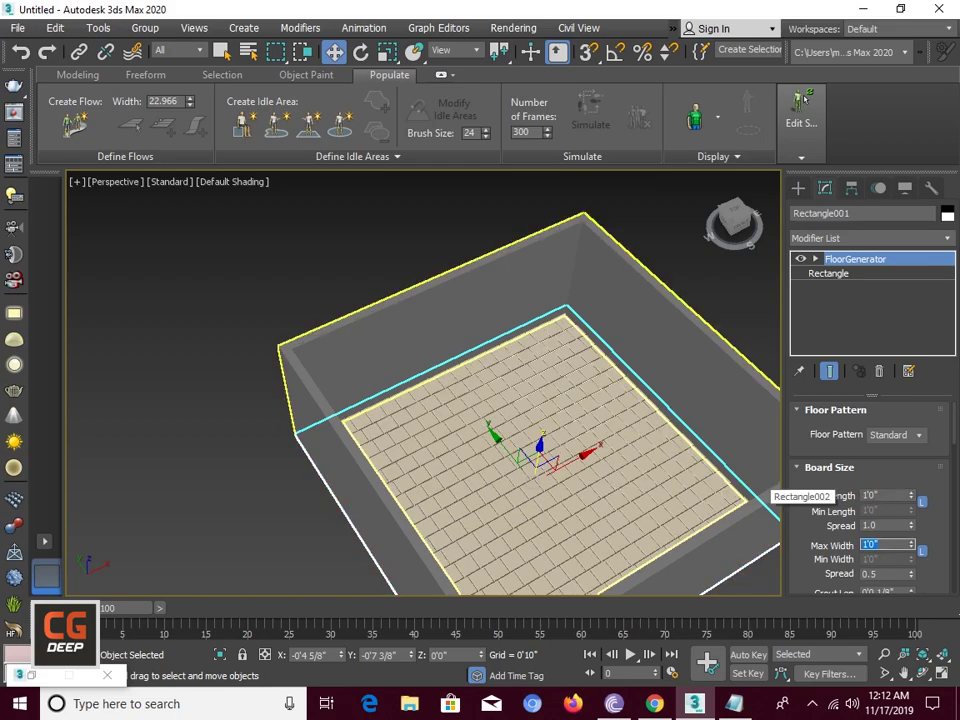
Lower the tile Min Offset to 19% and toggle Bevel off and back on
alt+middle_drag(760, 480, 700, 530)
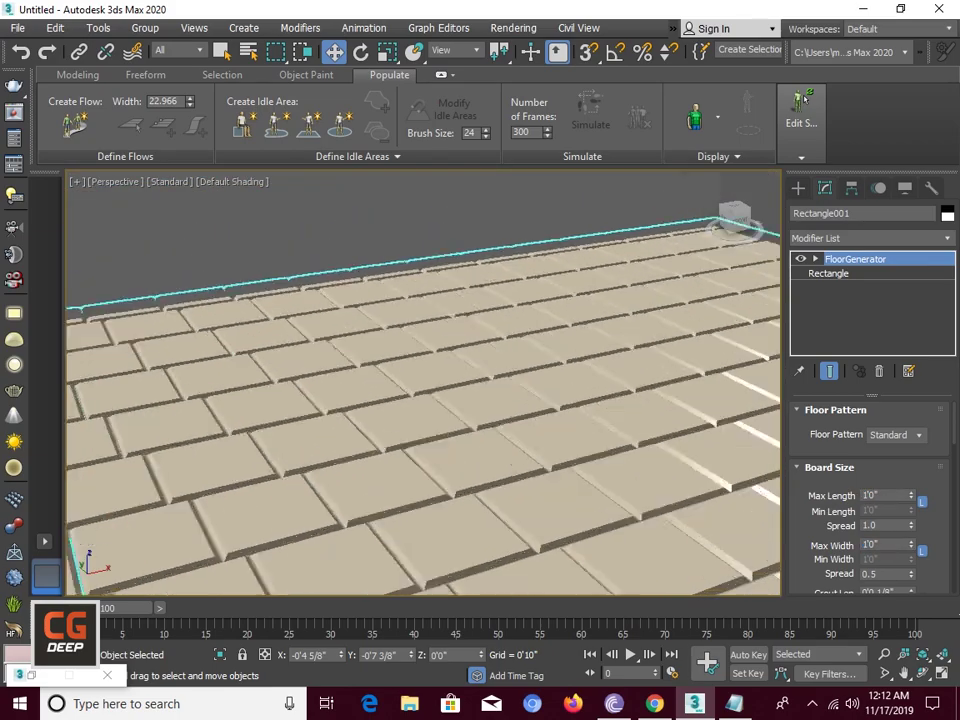
scroll(870, 480, down, 2)
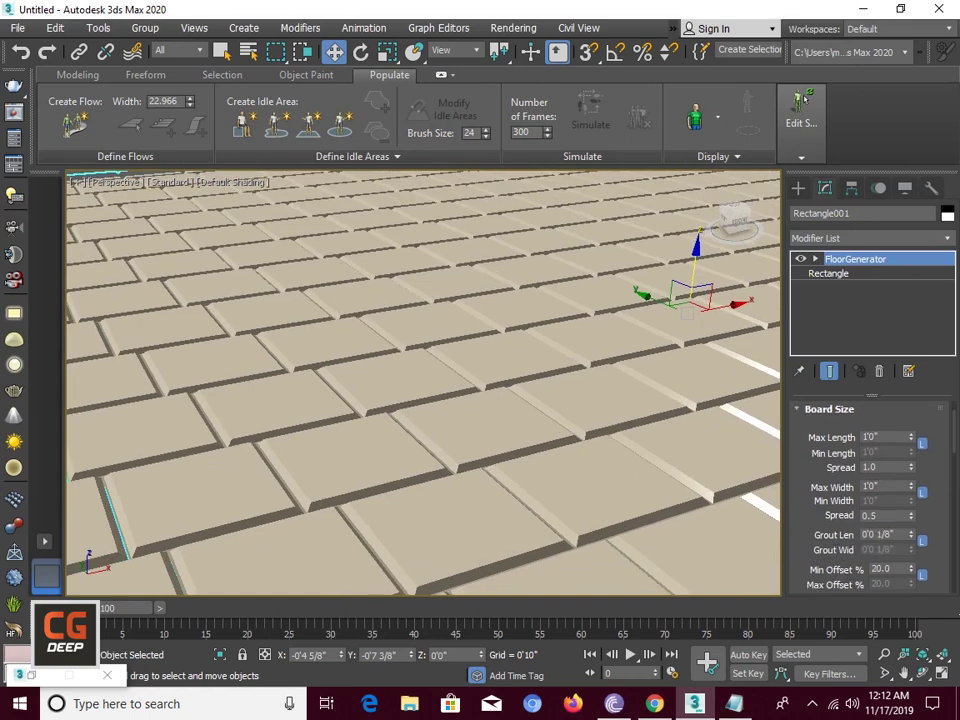
scroll(870, 480, down, 2)
scroll(870, 480, down, 2)
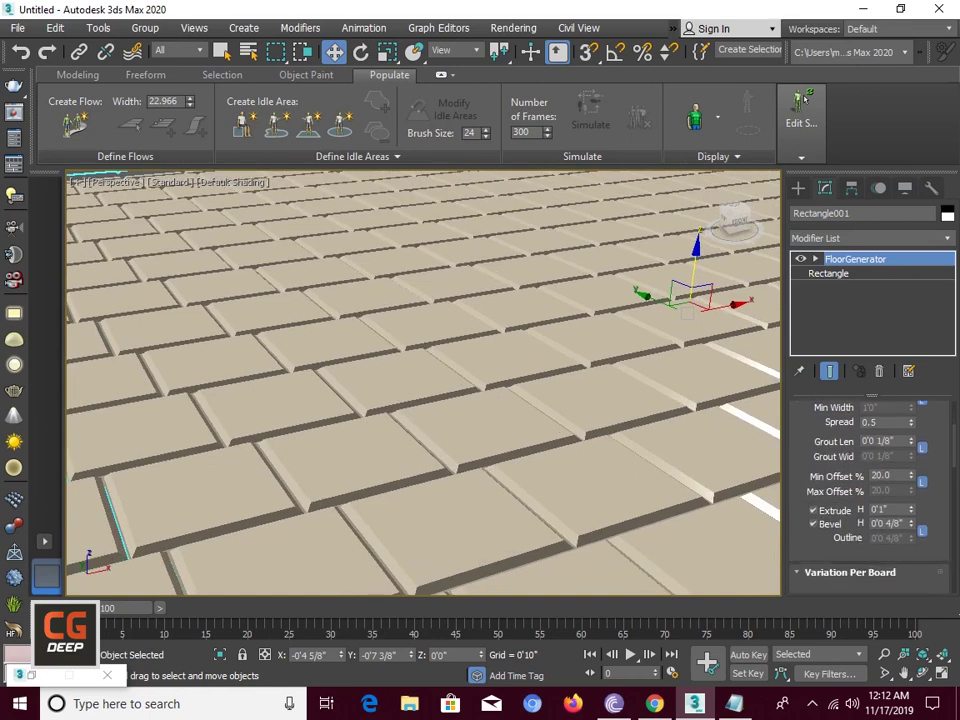
click(911, 480)
scroll(870, 480, down, 1)
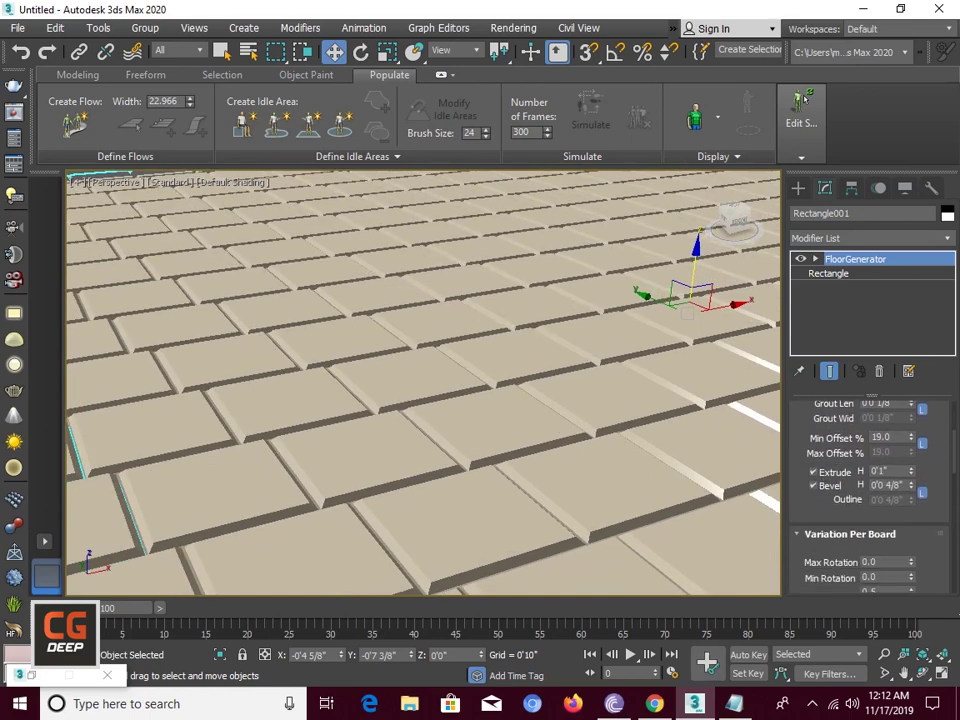
scroll(870, 480, down, 2)
click(813, 417)
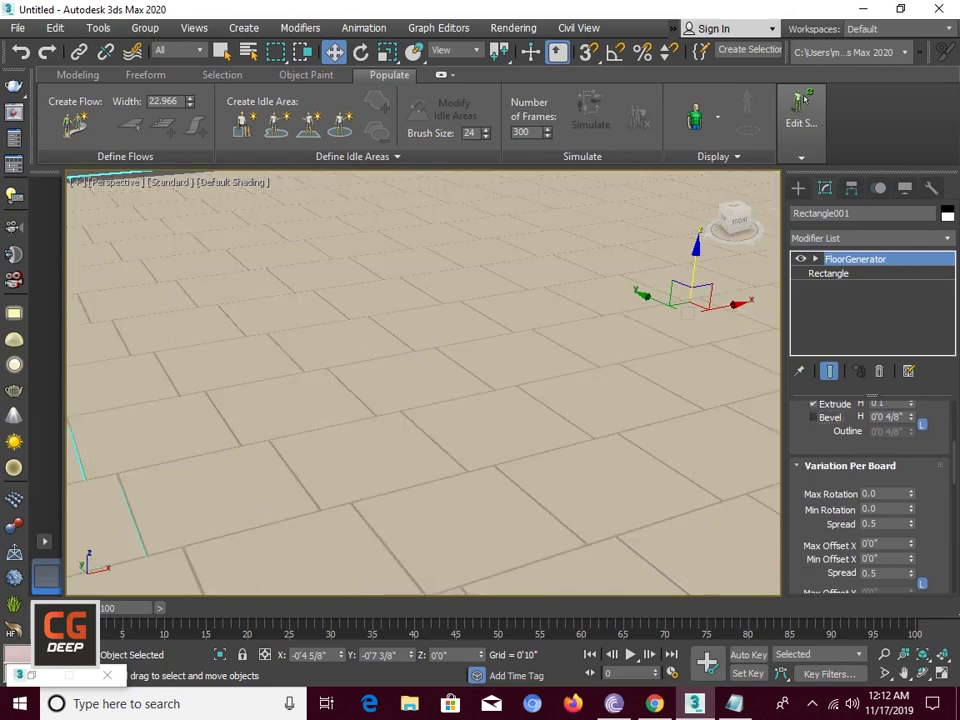
click(813, 417)
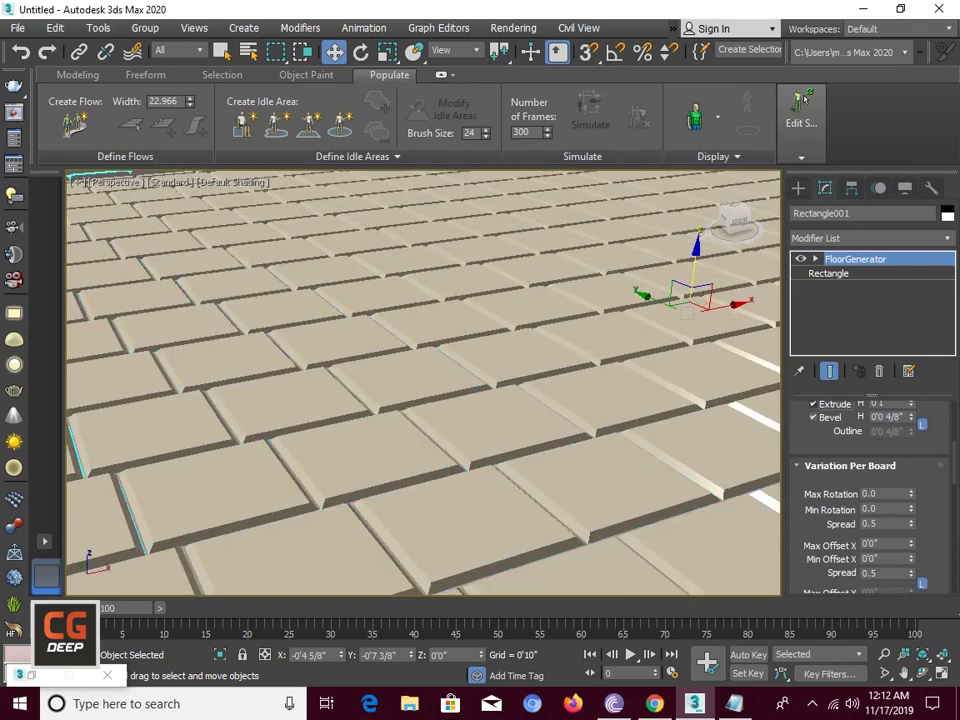
Raise the FloorGenerator General Scale to 192% and frame the whole floor
scroll(870, 495, down, 1)
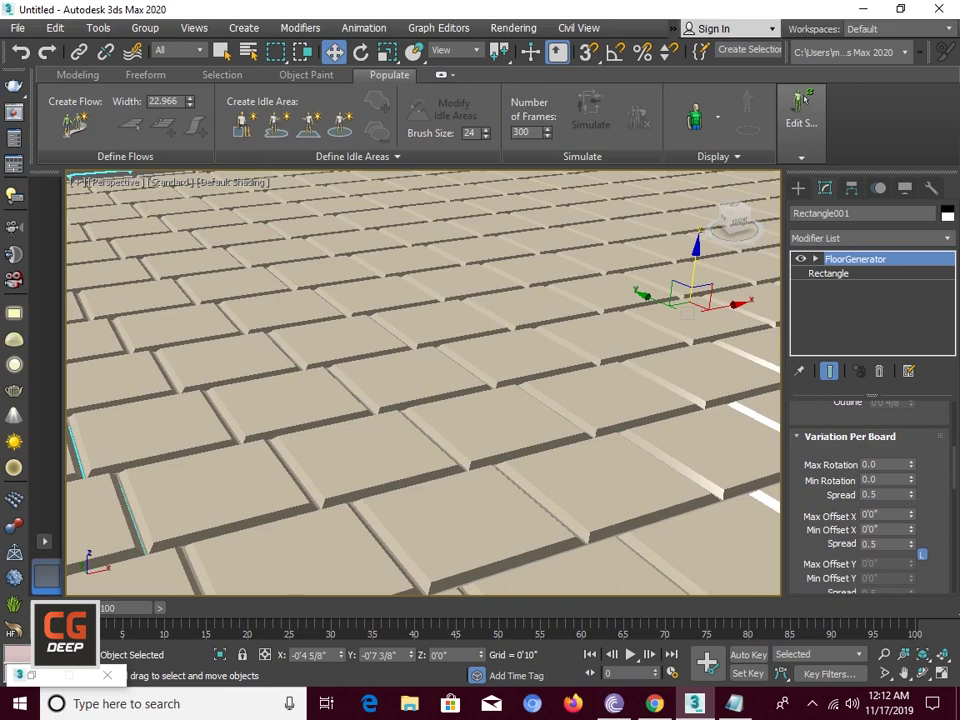
scroll(870, 495, down, 3)
scroll(870, 495, down, 3)
scroll(870, 495, down, 2)
scroll(870, 495, down, 1)
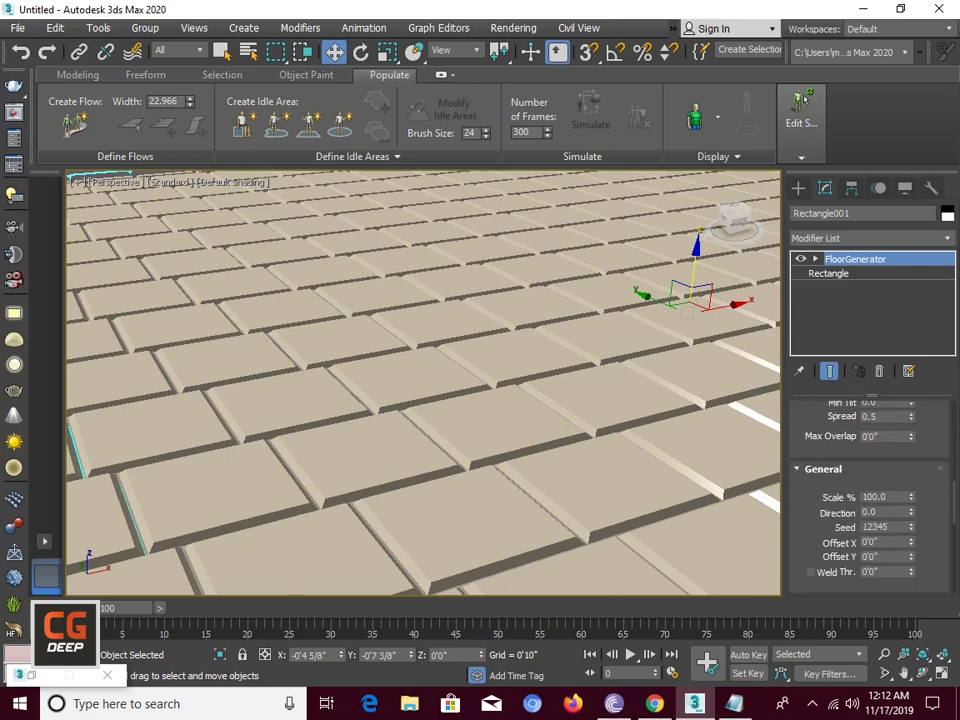
mouse_move(910, 497)
mouse_down()
mouse_move(910, 560)
mouse_move(910, 420)
mouse_up()
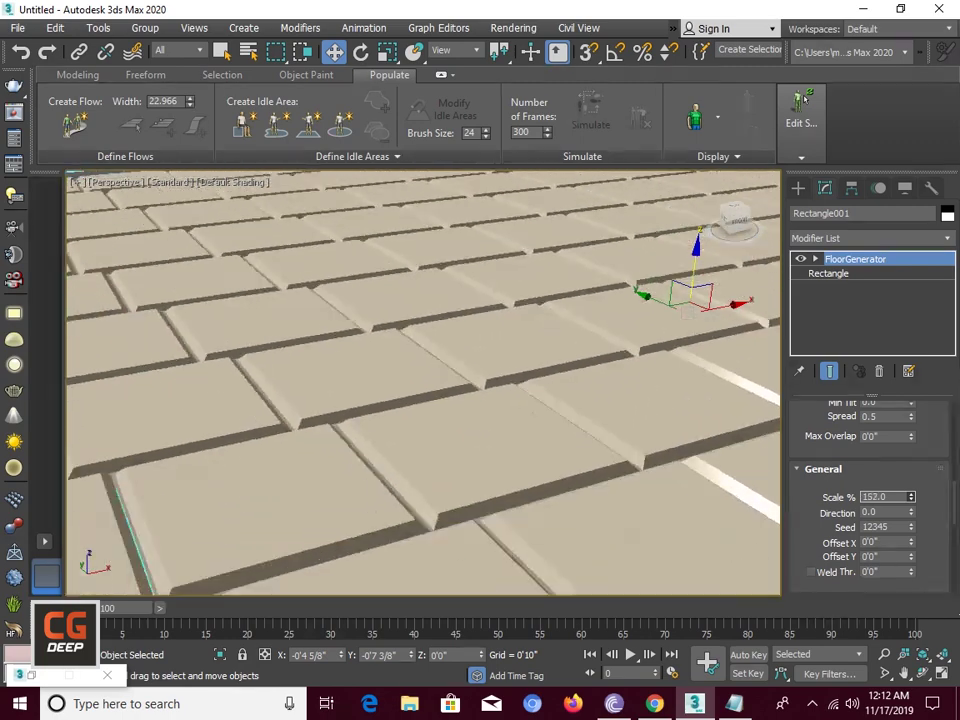
key(z)
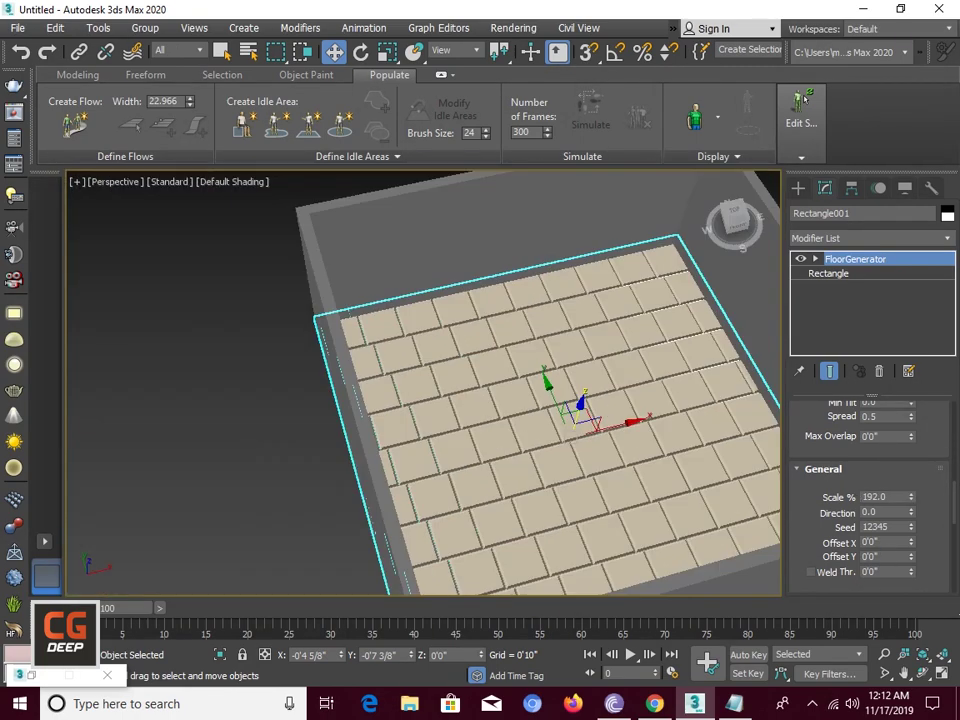
scroll(870, 490, up, 3)
scroll(870, 490, up, 3)
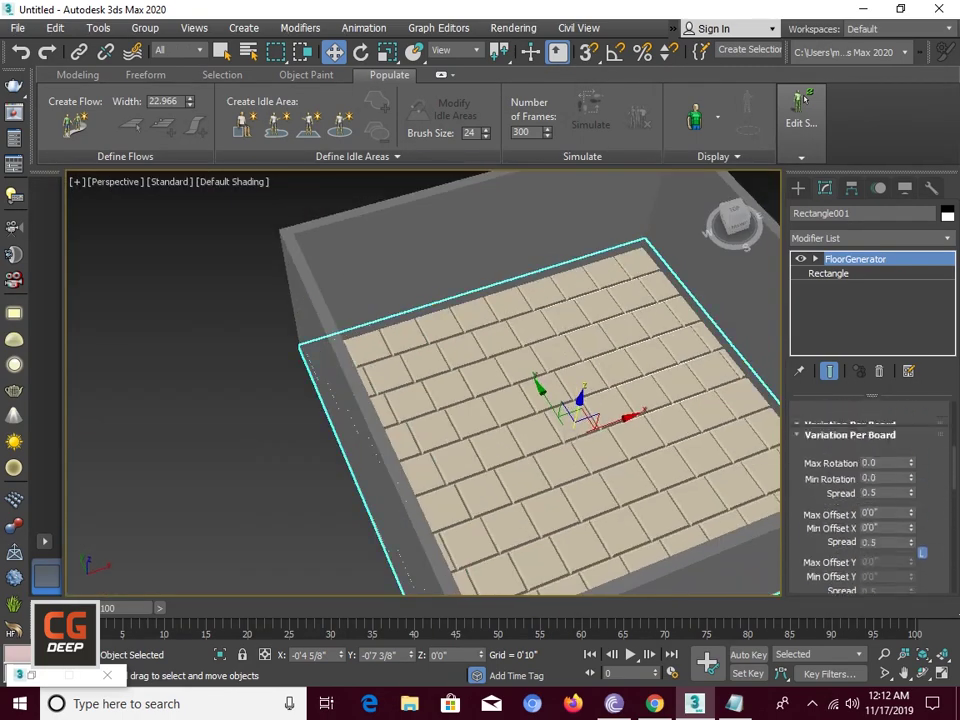
scroll(870, 490, up, 2)
scroll(870, 490, up, 3)
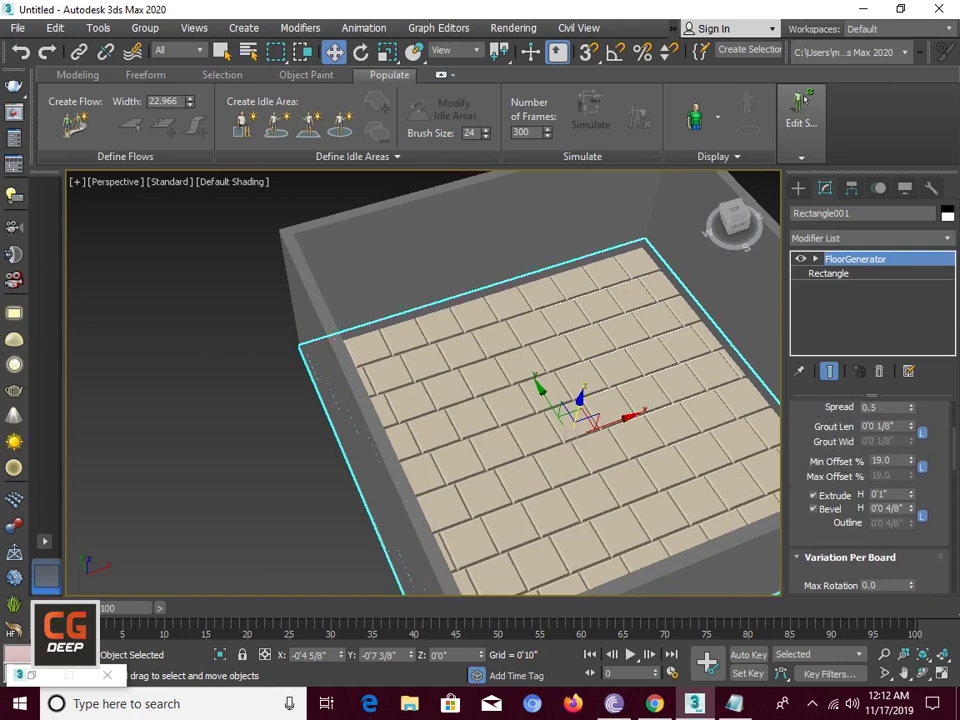
scroll(870, 490, up, 3)
Switch the FloorGenerator floor pattern to Herringbone
click(893, 434)
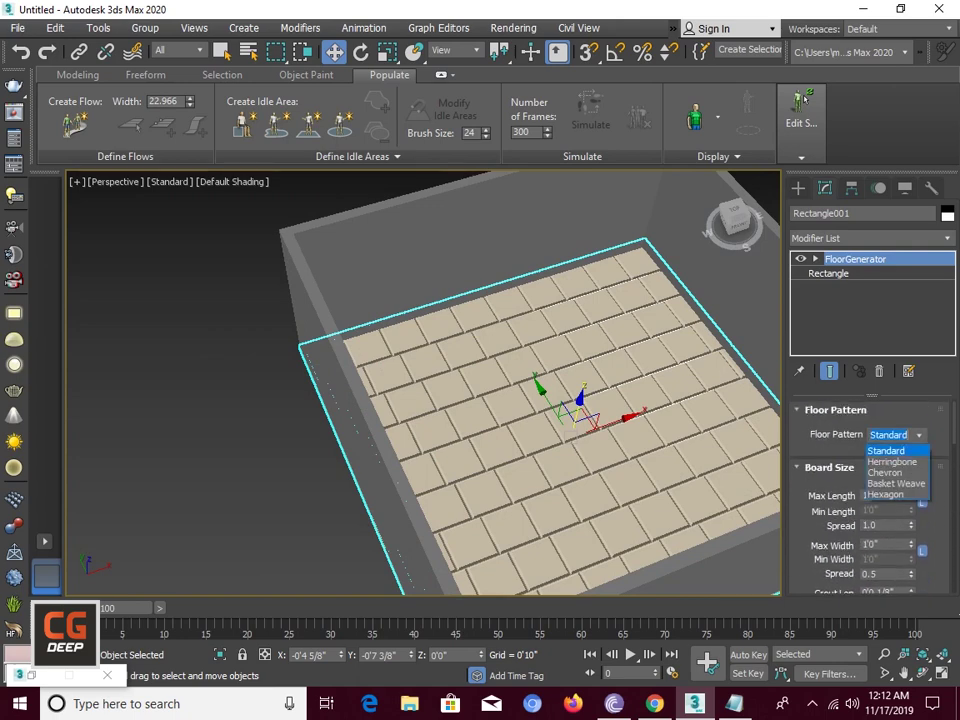
click(892, 461)
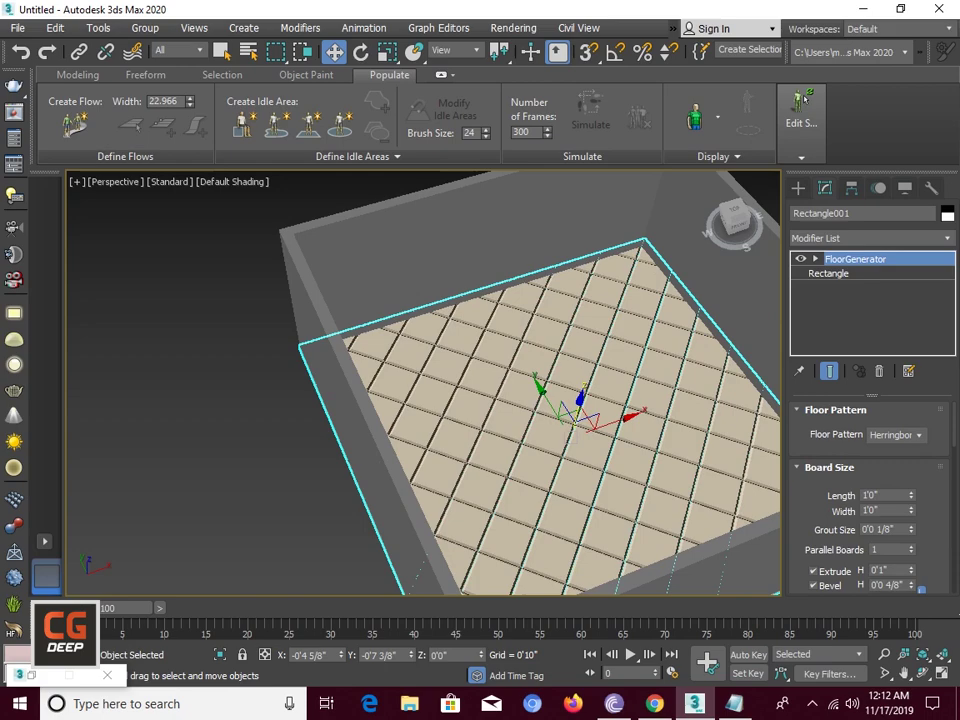
scroll(567, 322, up, 3)
scroll(567, 322, up, 3)
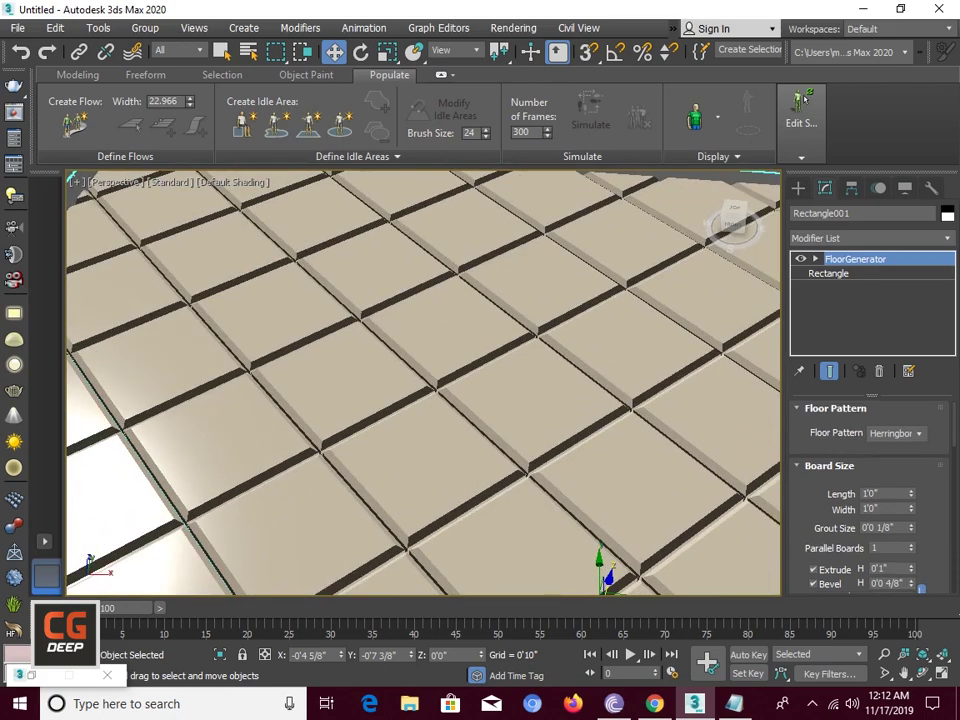
Set the board length and width both to 2'0"
text(2)
key(Tab)
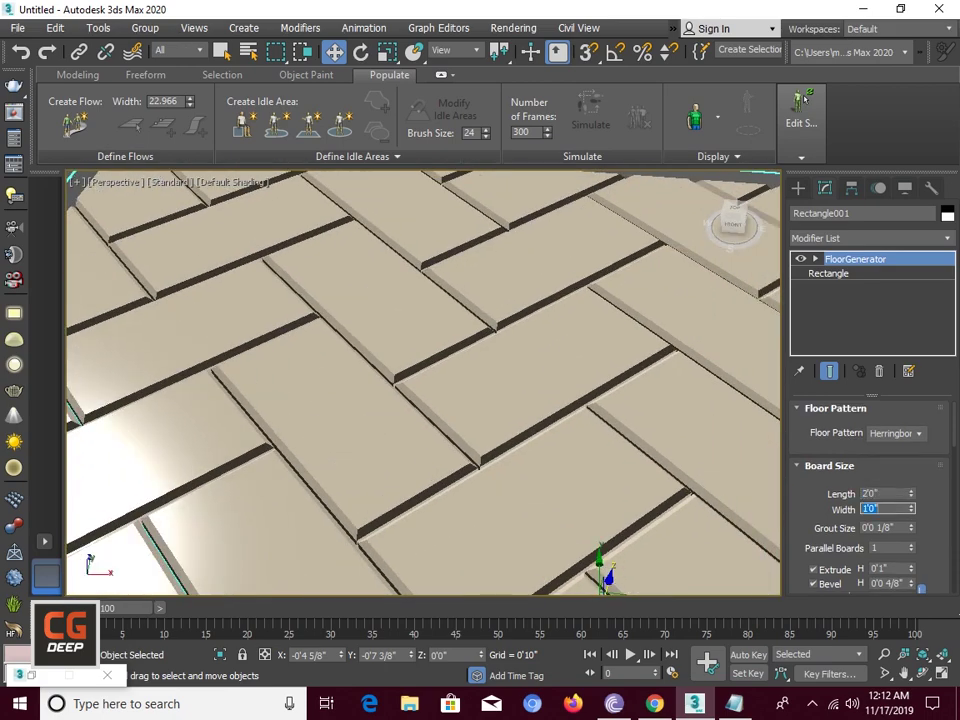
text(2)
key(Tab)
scroll(424, 382, down, 3)
scroll(424, 382, down, 3)
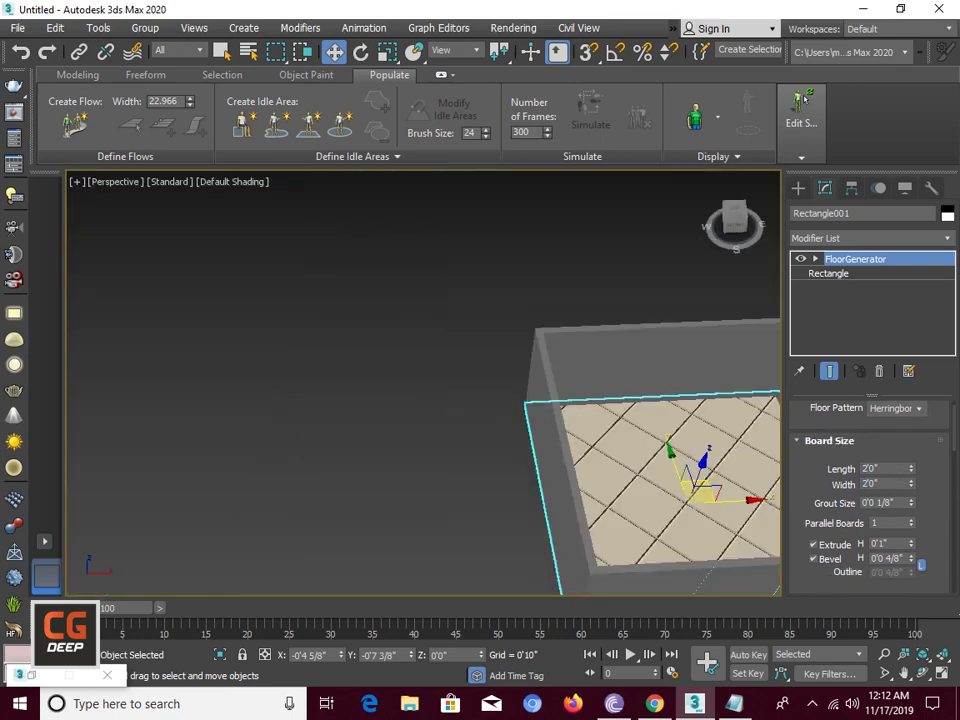
scroll(424, 382, down, 2)
scroll(424, 382, down, 1)
scroll(440, 390, up, 8)
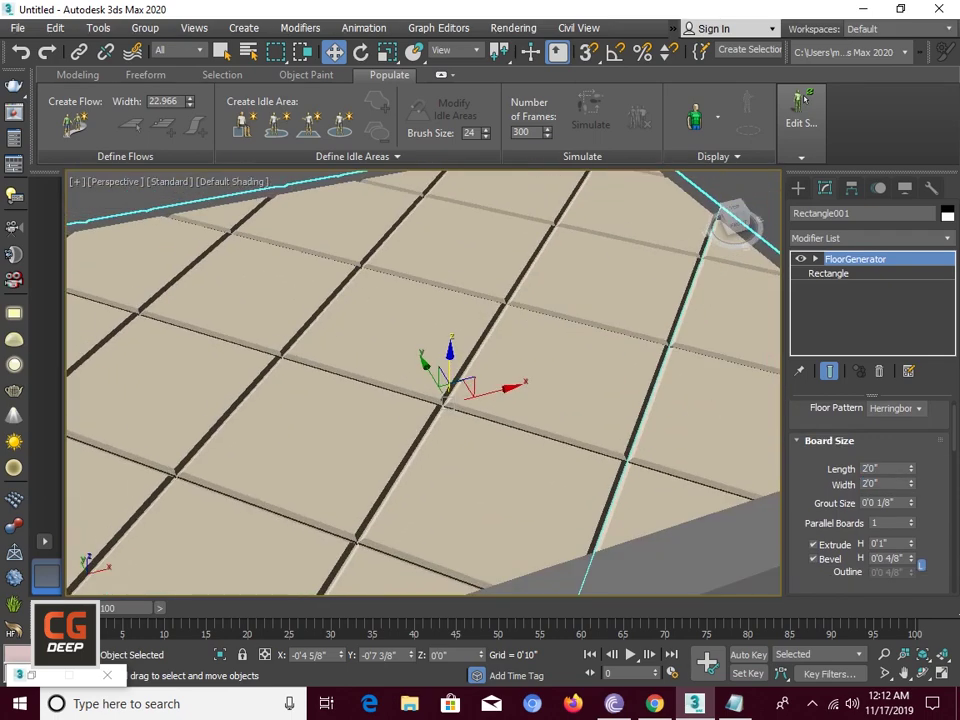
scroll(870, 500, down, 5)
scroll(870, 500, down, 3)
scroll(870, 500, down, 2)
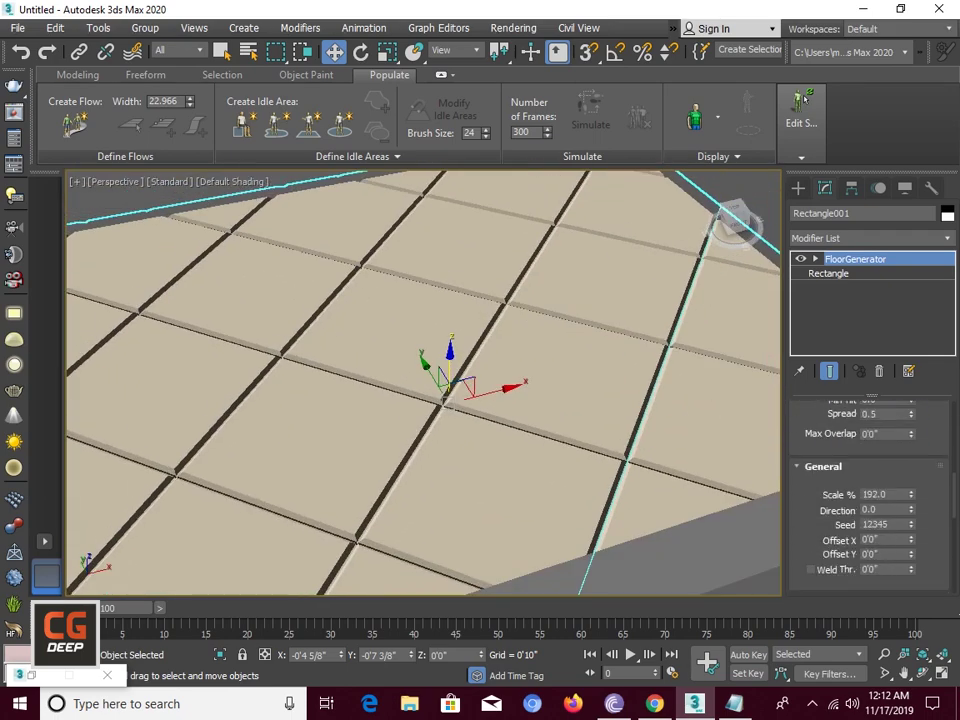
scroll(870, 500, down, 2)
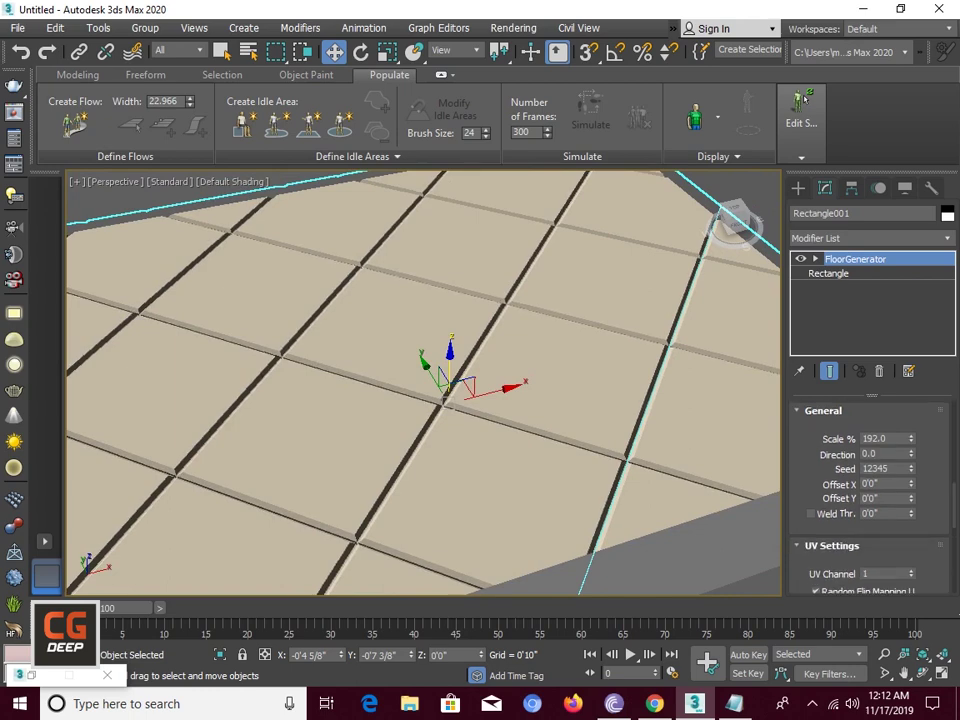
Try Scale % values of 10.1 and 8.4, dismissing the too-many-boards warning
double_click(875, 438)
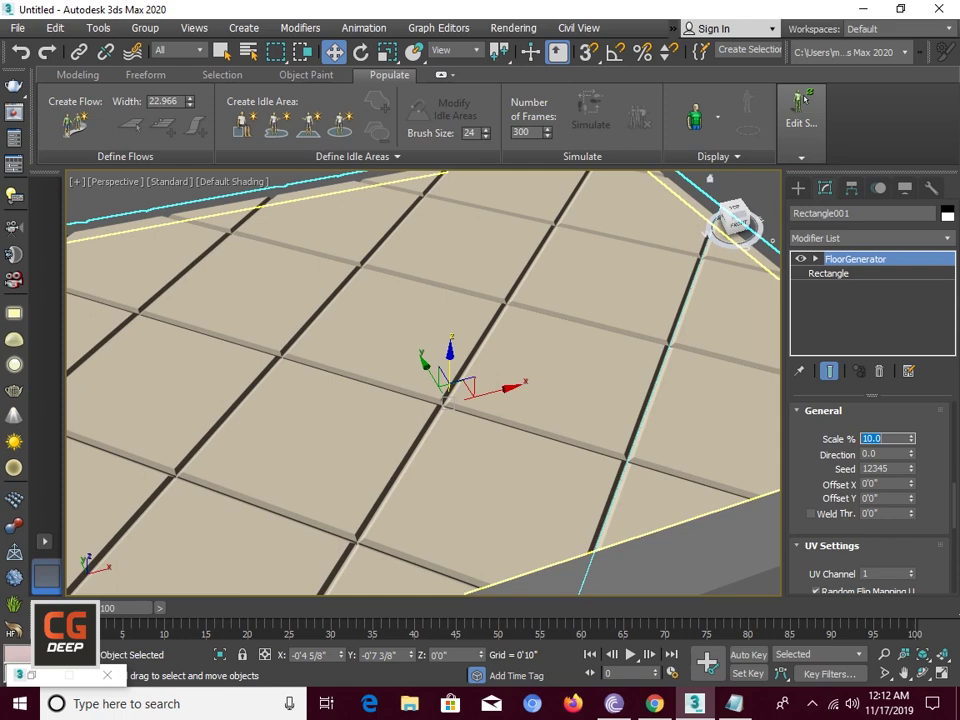
text(10.1)
key(Return)
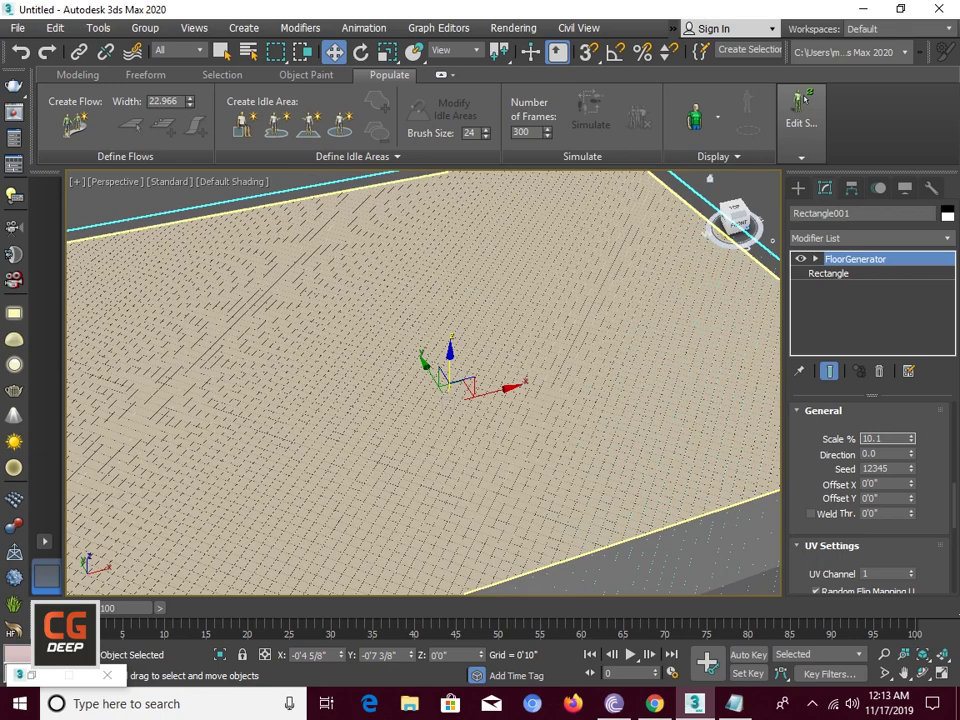
text(8.4)
key(Return)
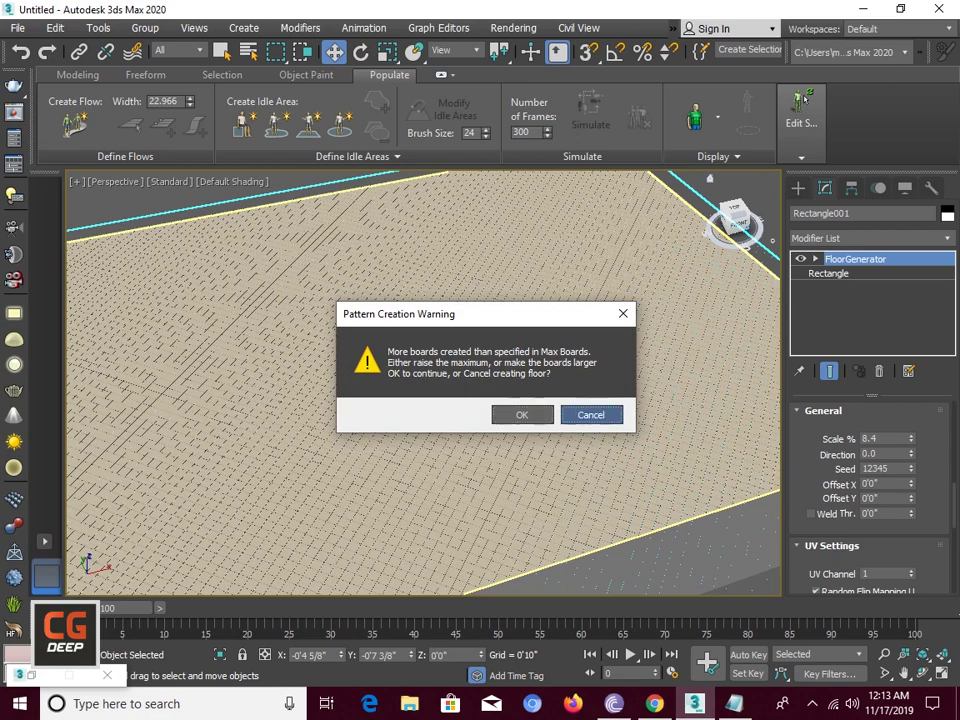
key(Return)
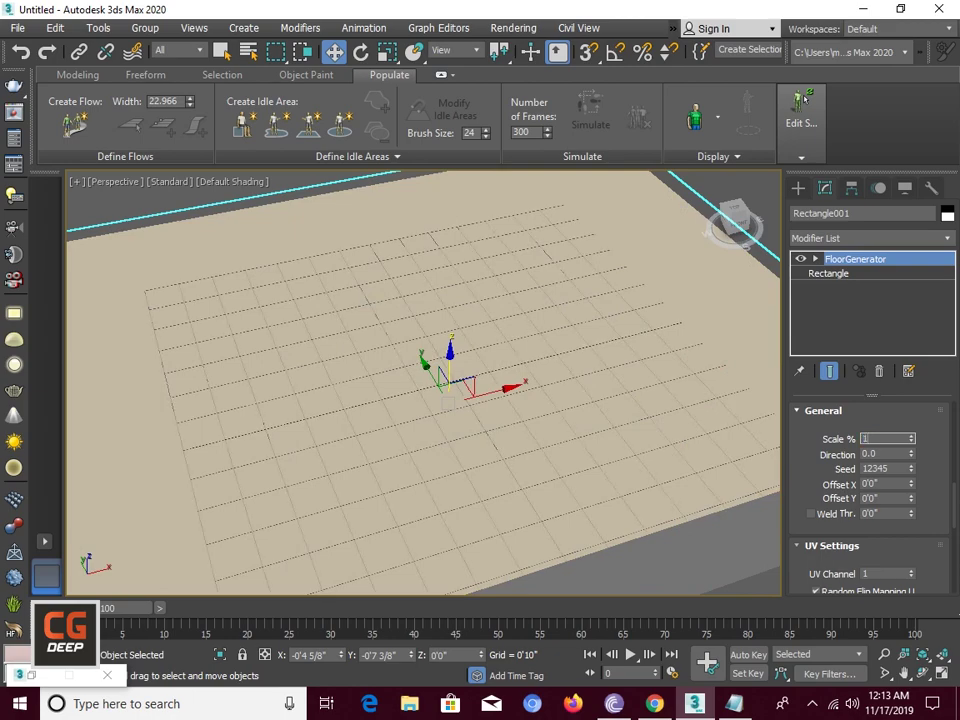
Reset Scale % to 100, then set it to 50%
key(Return)
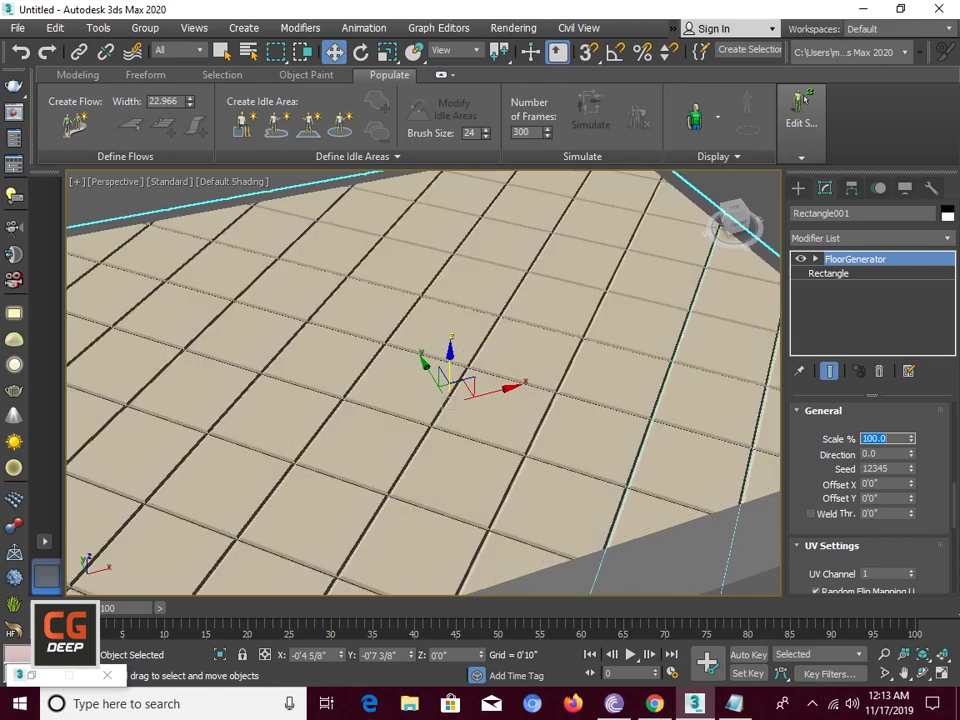
text(50)
key(Return)
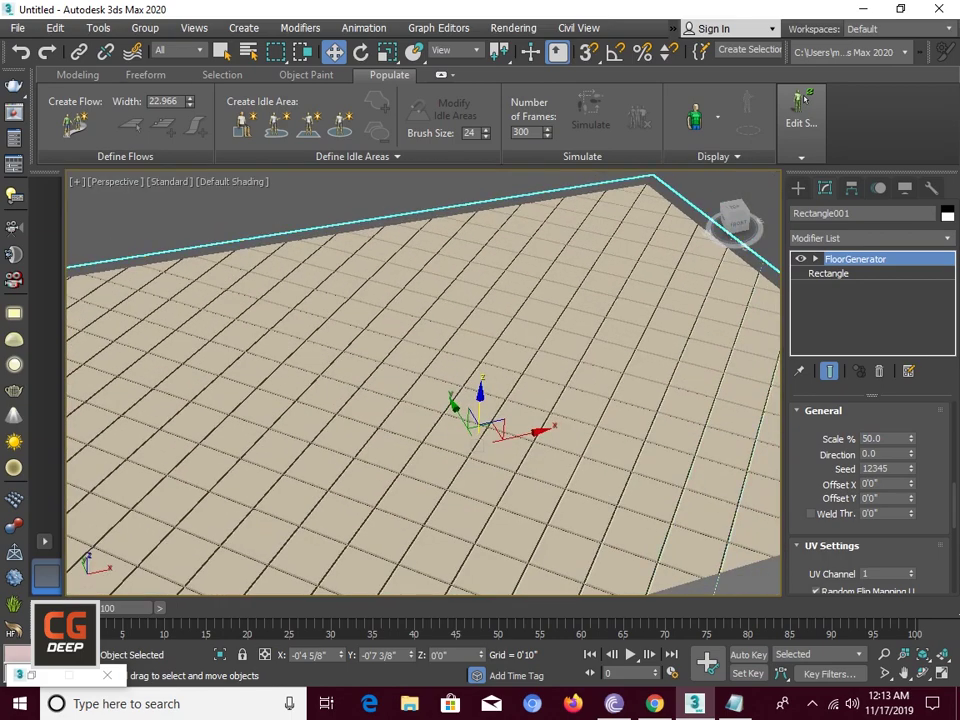
scroll(870, 500, up, 3)
scroll(870, 500, up, 3)
scroll(870, 500, up, 3)
scroll(870, 500, up, 2)
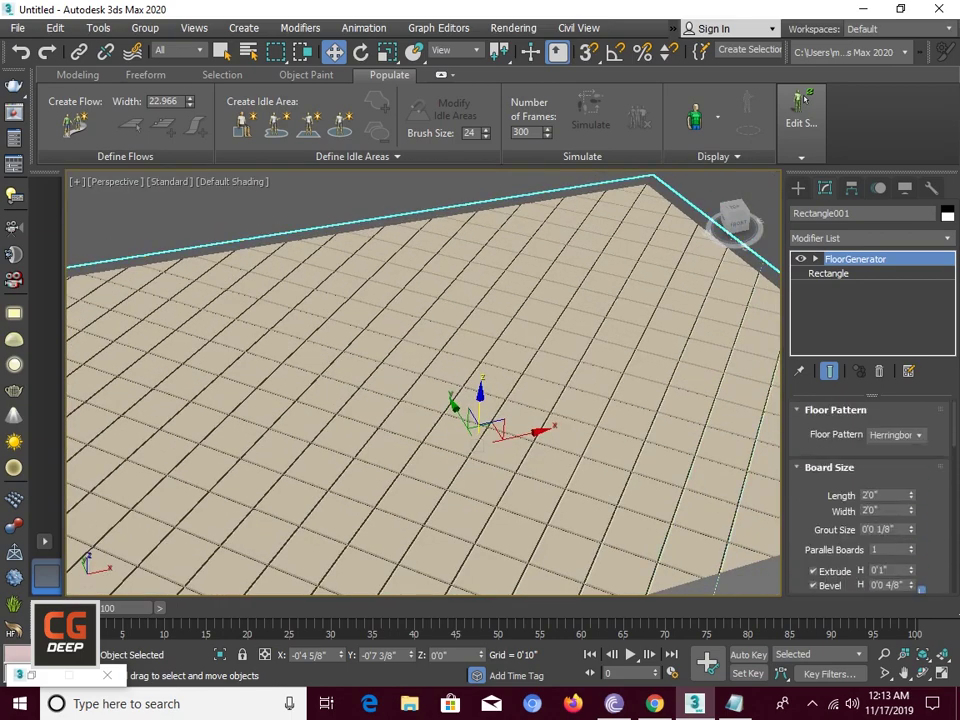
Try the Chevron pattern, then set the floor pattern to Basket Weave
click(893, 434)
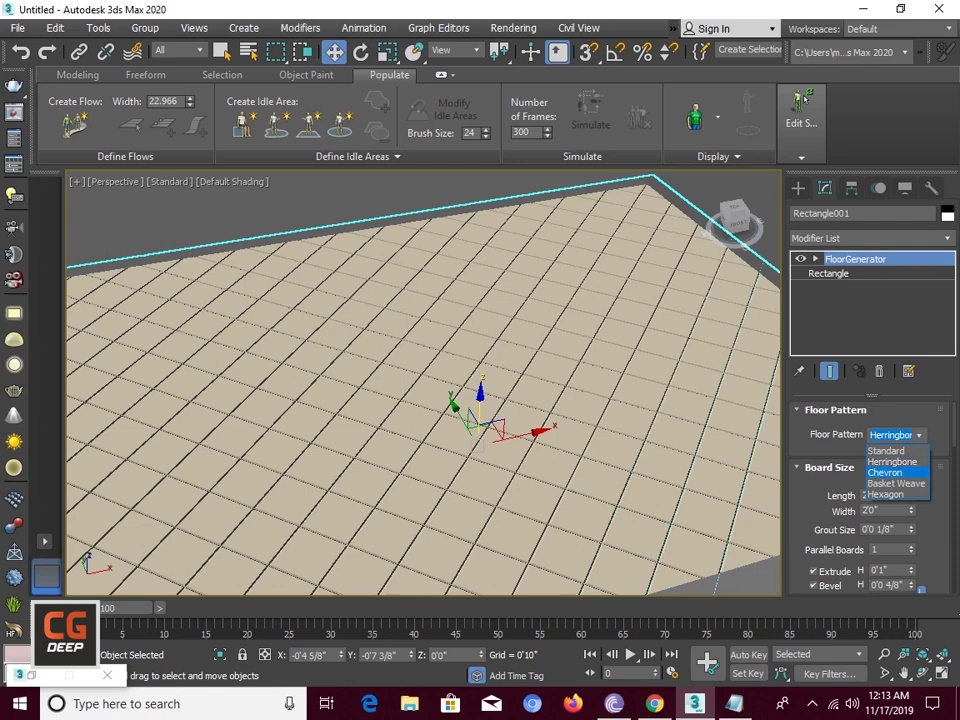
click(884, 472)
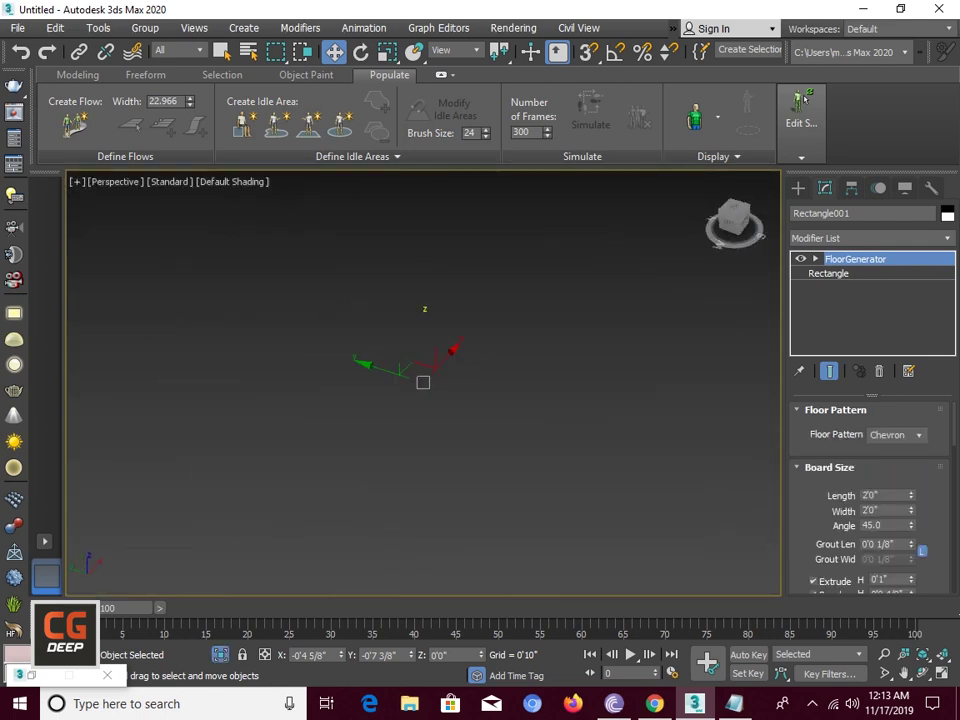
scroll(490, 385, up, 4)
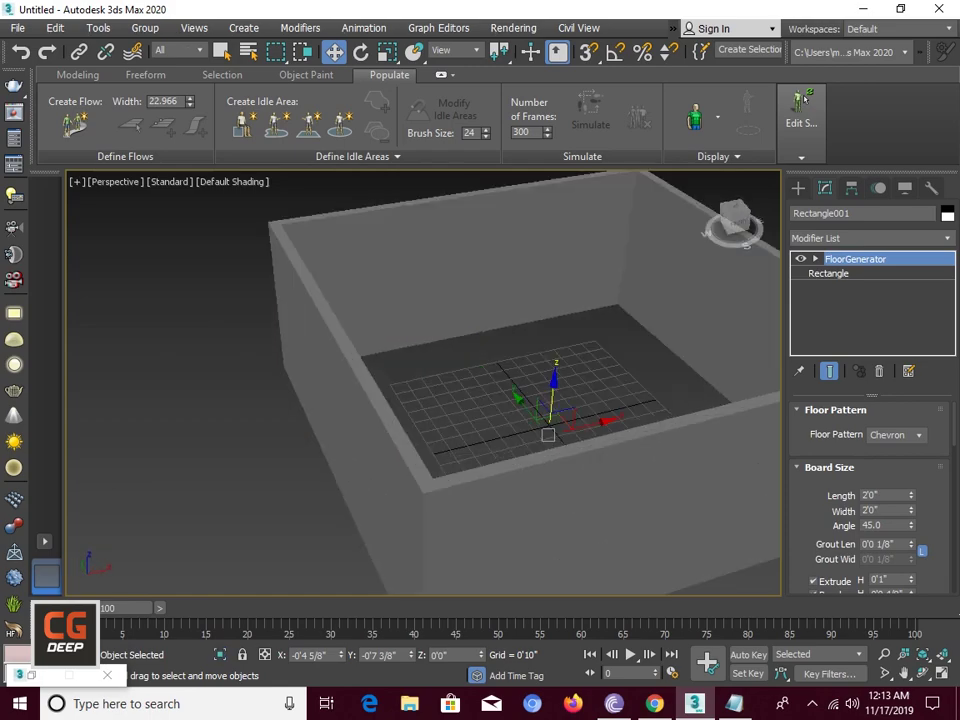
click(895, 434)
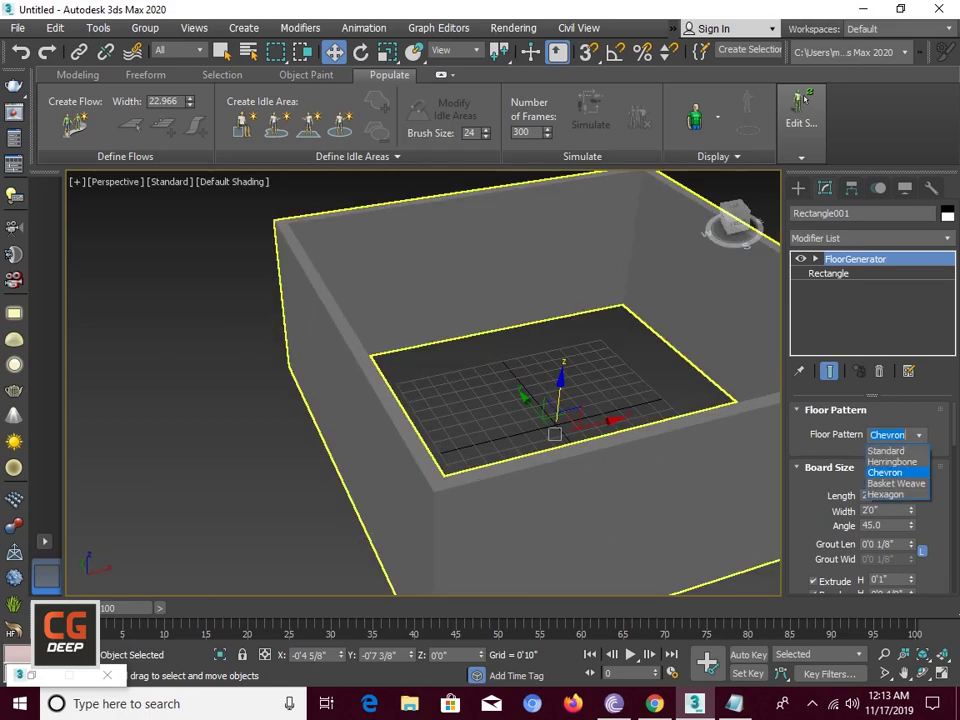
click(884, 471)
scroll(532, 365, up, 2)
scroll(532, 365, up, 3)
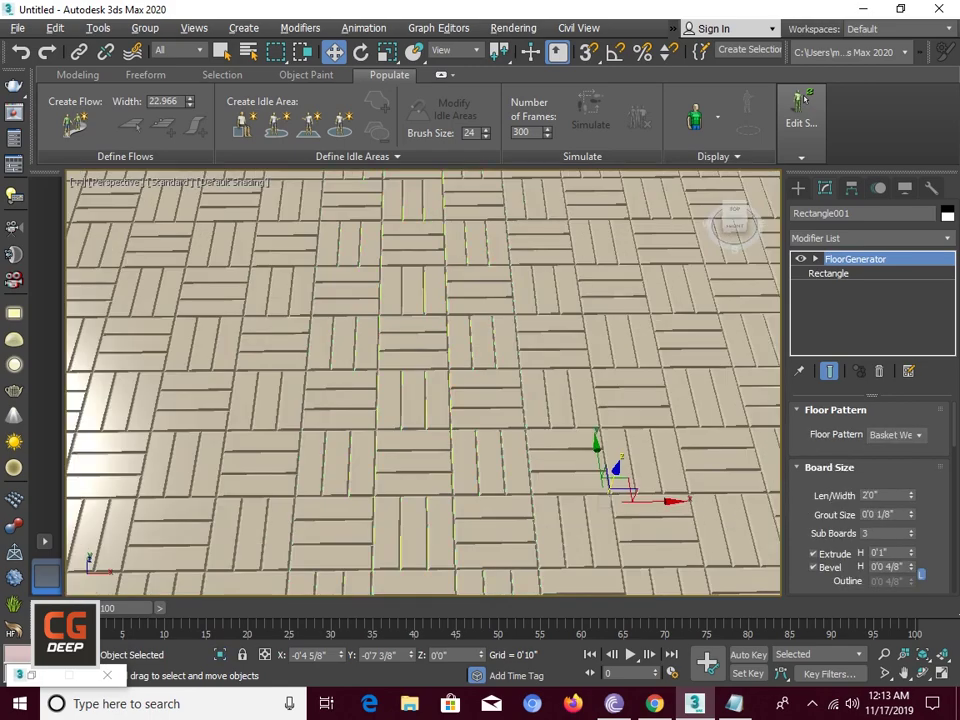
scroll(532, 365, up, 1)
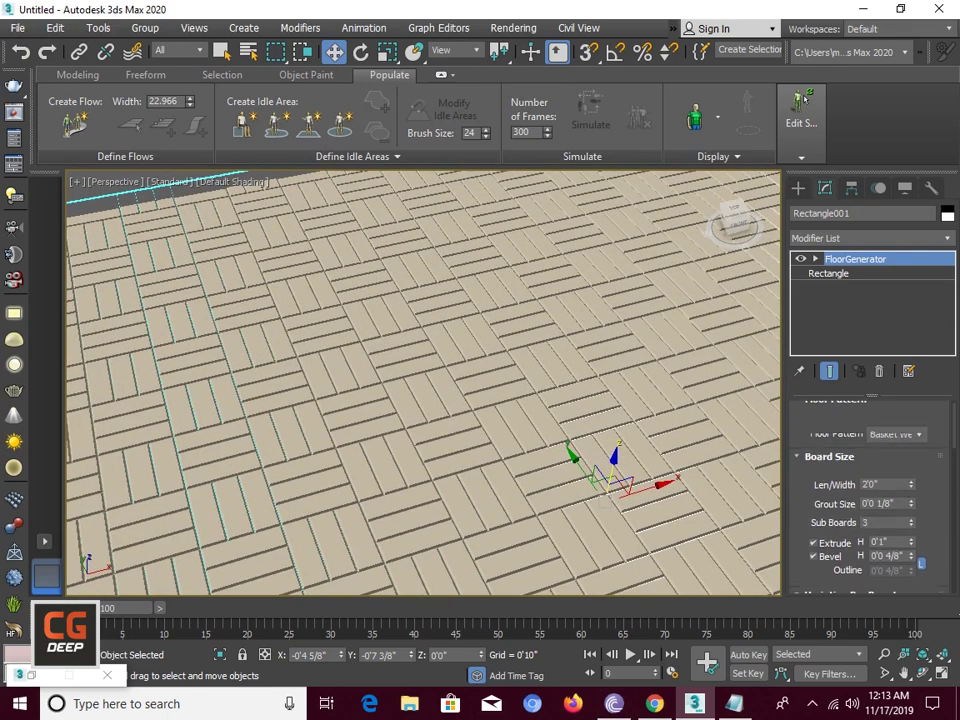
scroll(870, 480, down, 3)
Set the board length to 1'11", then lower it to 1'9 6/8"
text(1'11")
key(Return)
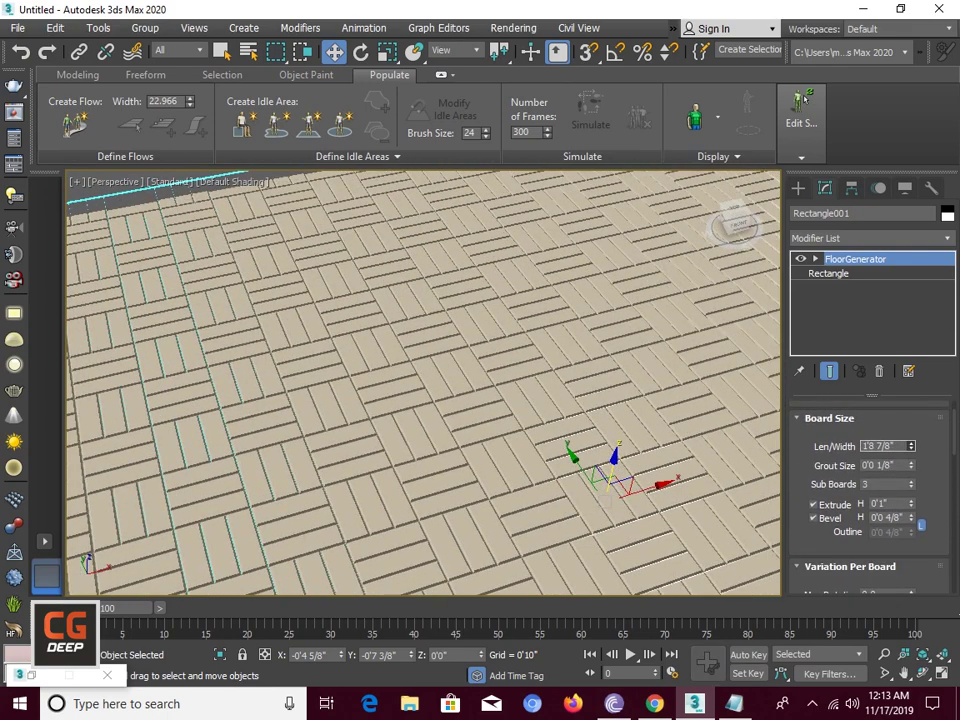
drag(910, 446, 910, 470)
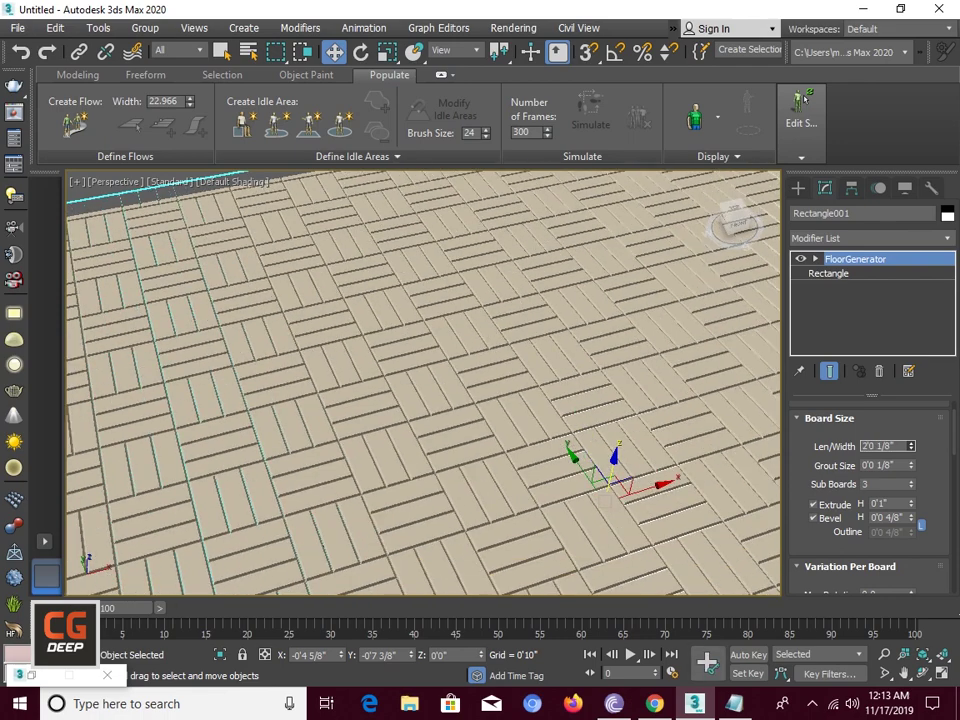
Raise the General Scale % from 50 to 69.5
scroll(870, 480, down, 1)
scroll(870, 480, down, 3)
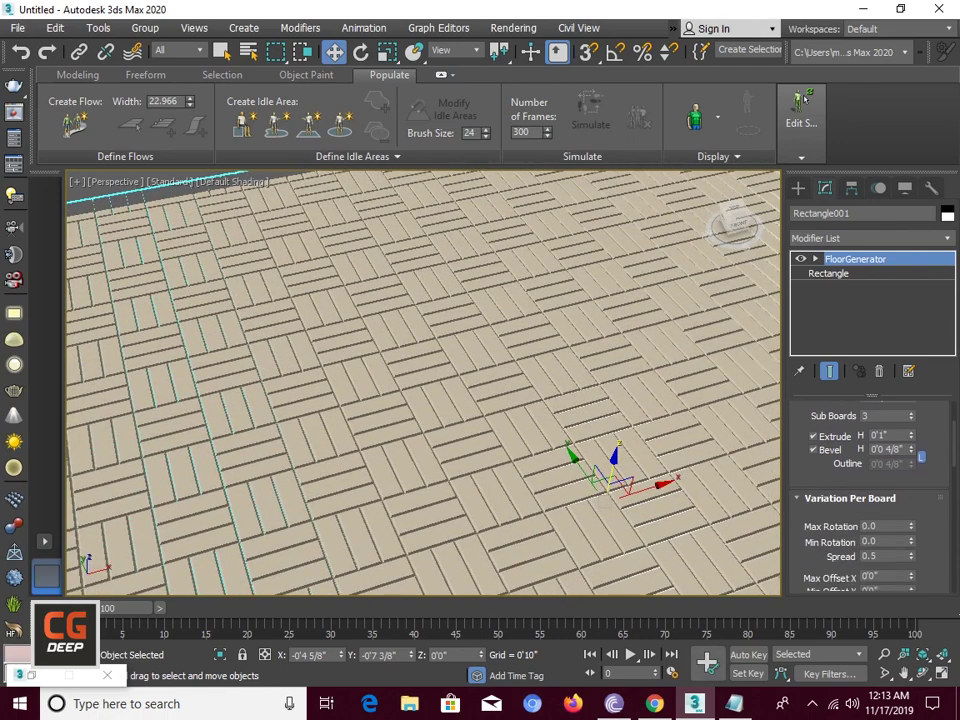
scroll(870, 480, down, 4)
scroll(870, 480, down, 2)
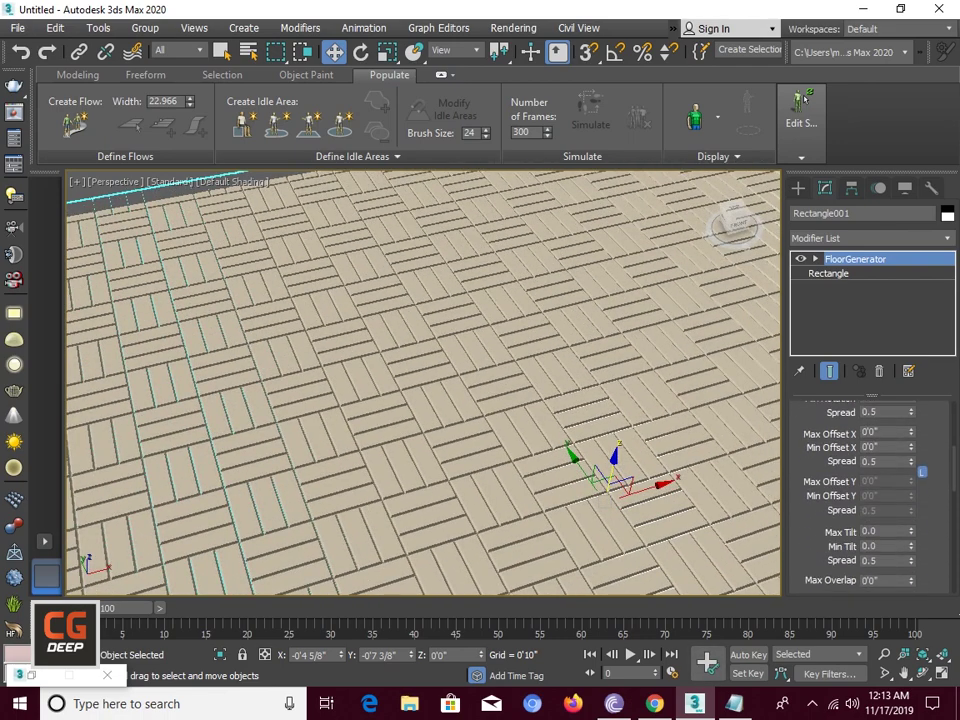
scroll(870, 480, down, 5)
scroll(870, 480, down, 1)
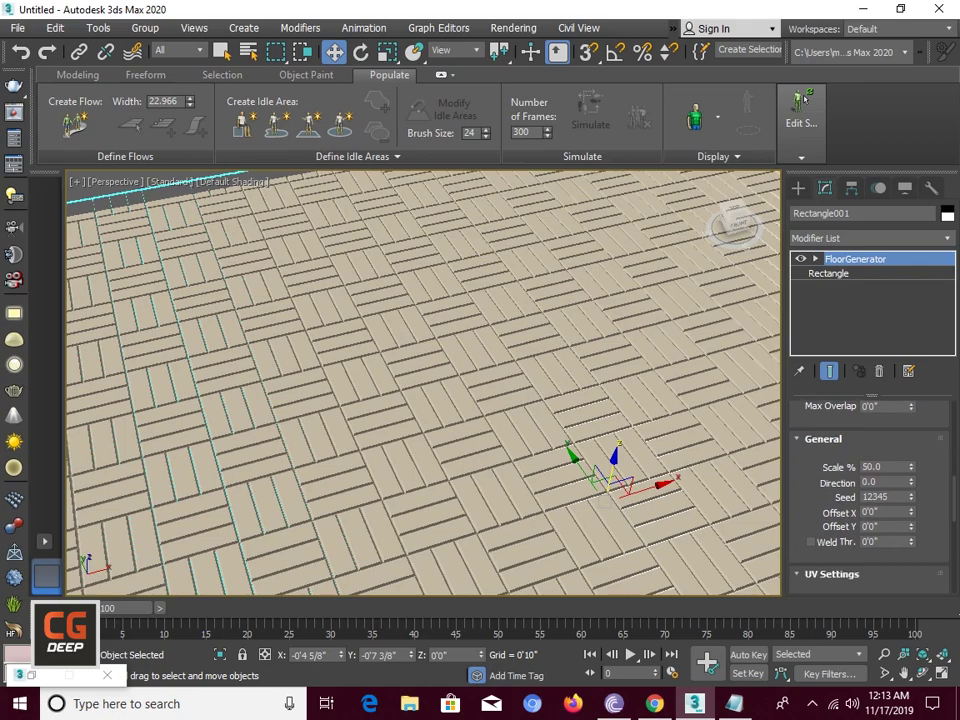
drag(911, 467, 911, 430)
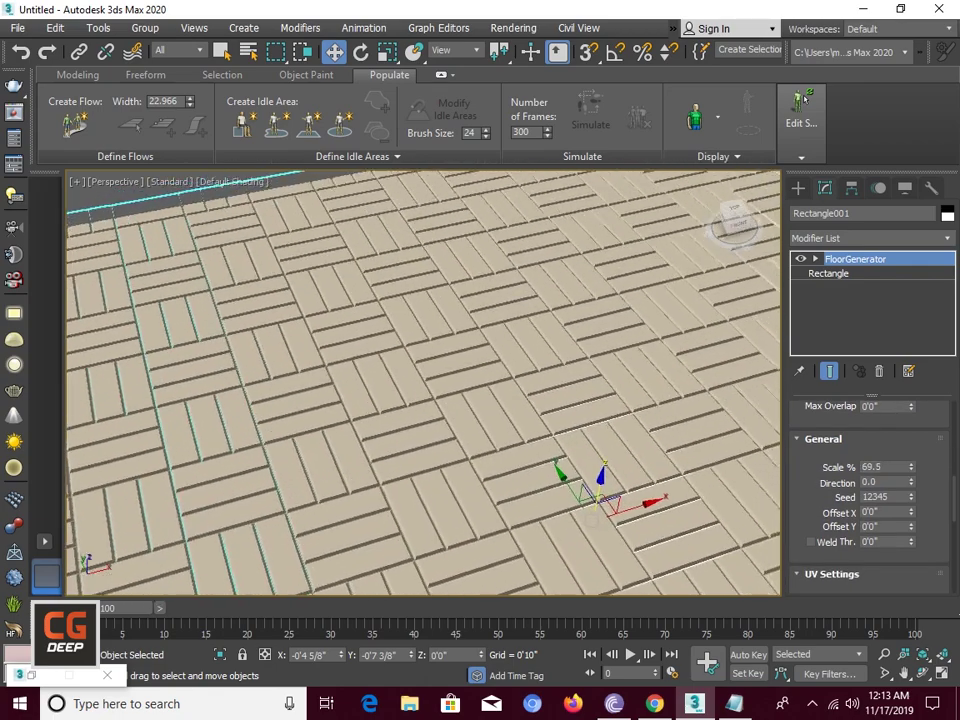
scroll(420, 380, down, 5)
Orbit to view the whole room and hide the walls, leaving only the floor
alt+middle_drag(420, 380, 480, 400)
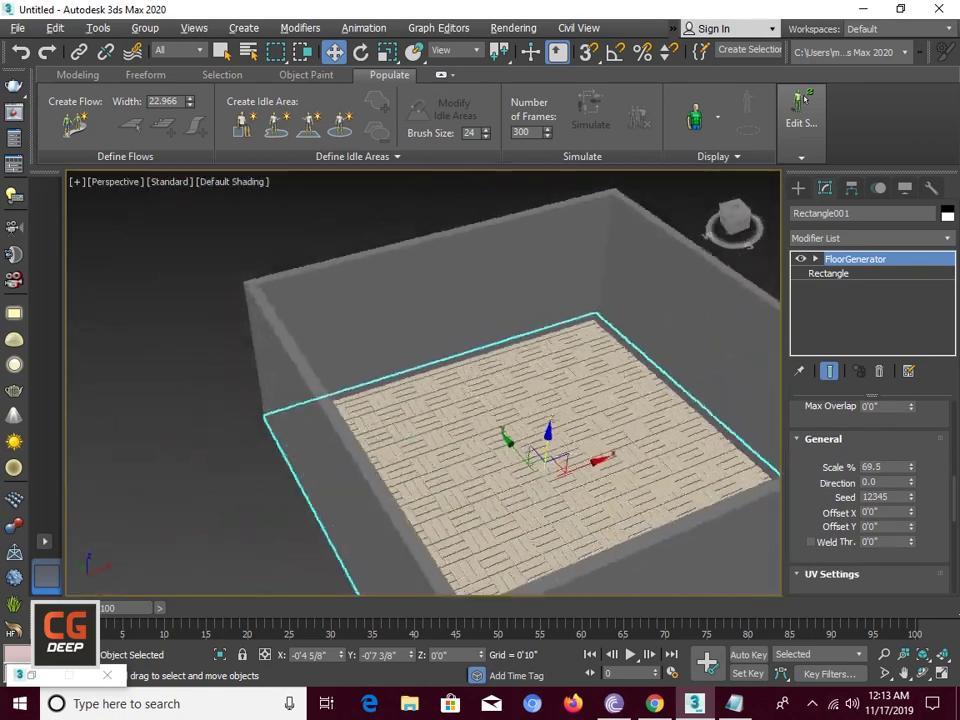
alt+middle_drag(420, 380, 490, 395)
key(ctrl+d)
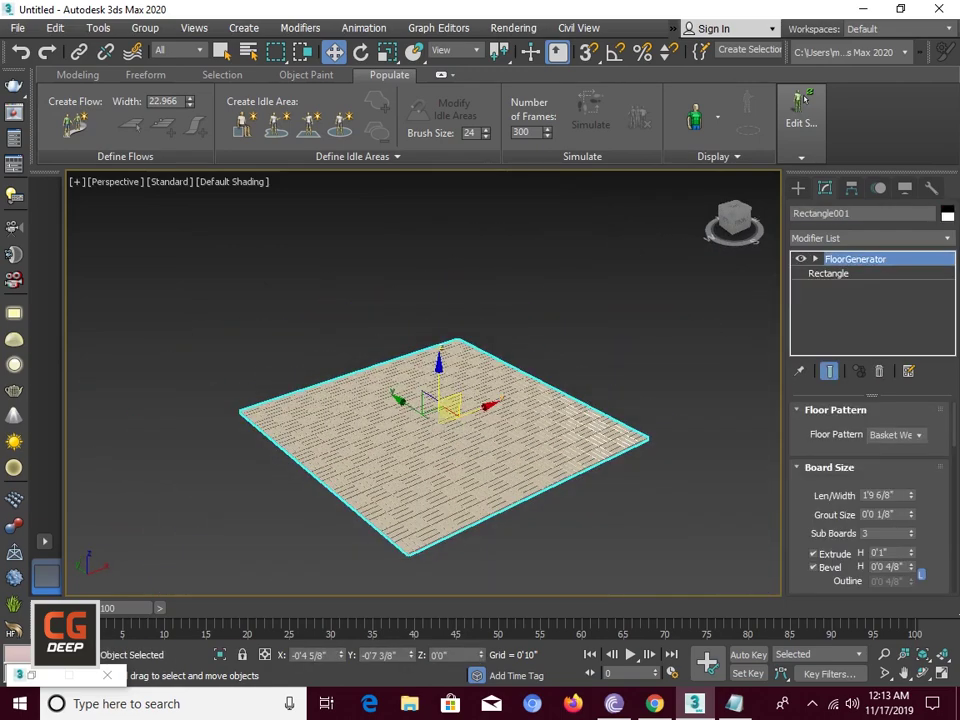
Clone the basket-weave floor to its right as an independent Copy
mouse_move(445, 405)
shift+mouse_down()
mouse_move(690, 274)
mouse_move(716, 293)
shift+mouse_up()
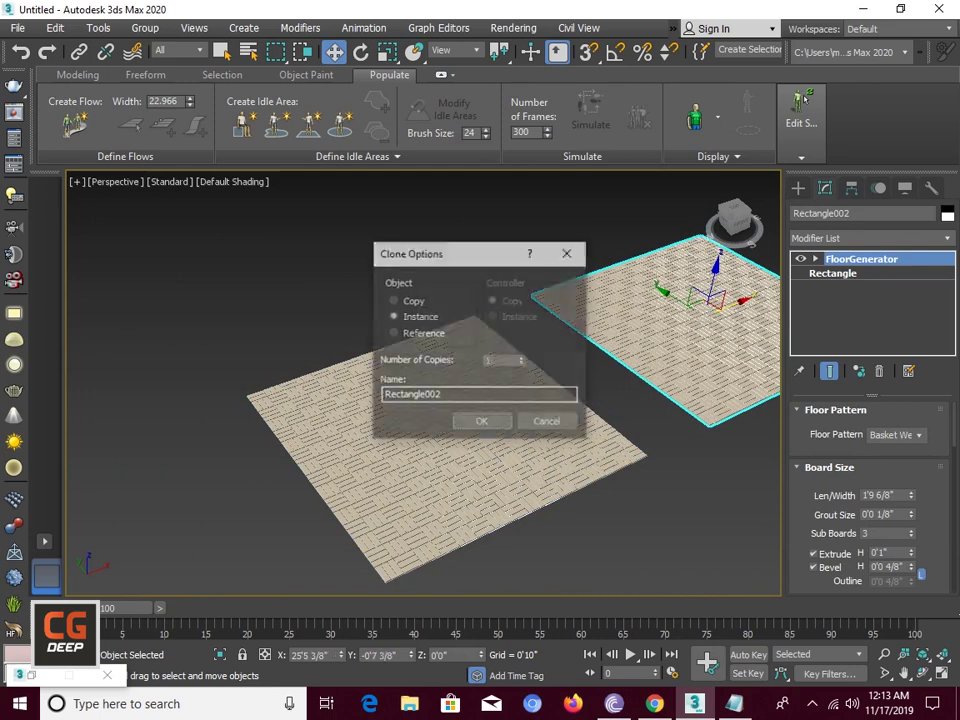
click(393, 300)
click(481, 420)
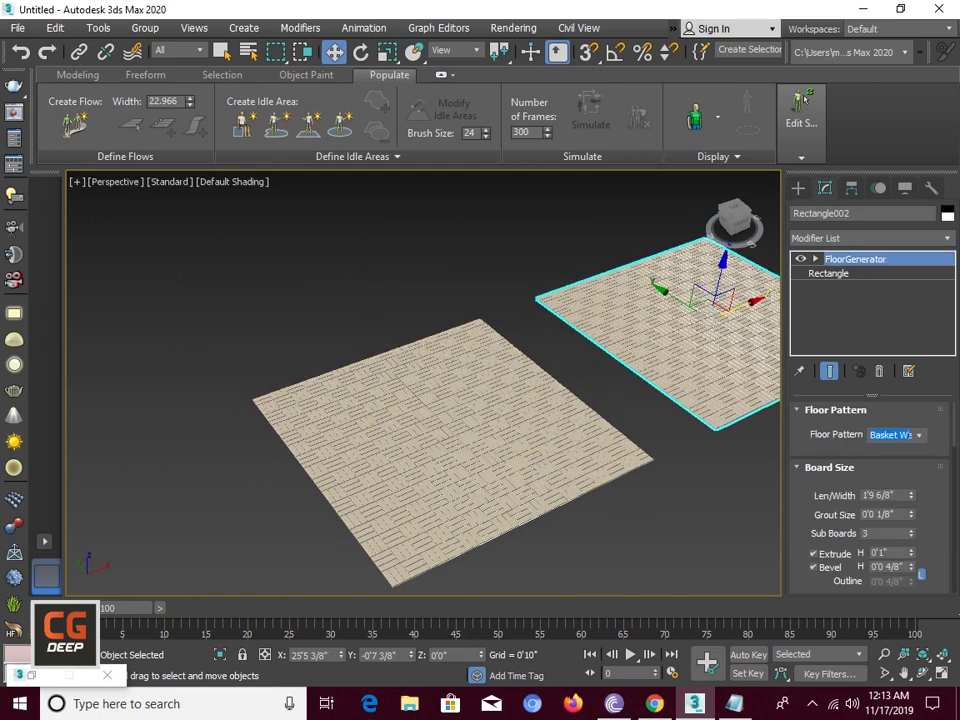
Set the copied floor's pattern to Standard
click(895, 434)
click(828, 450)
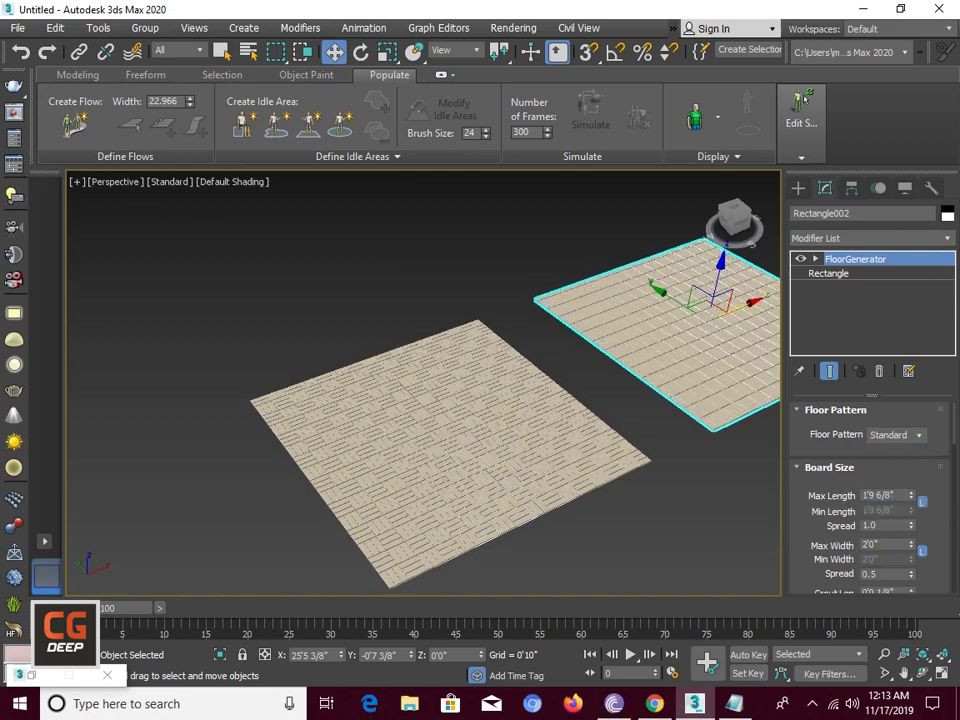
scroll(600, 350, up, 3)
Orbit to see both floors side by side with tile edges shown (F4)
alt+middle_drag(420, 380, 470, 360)
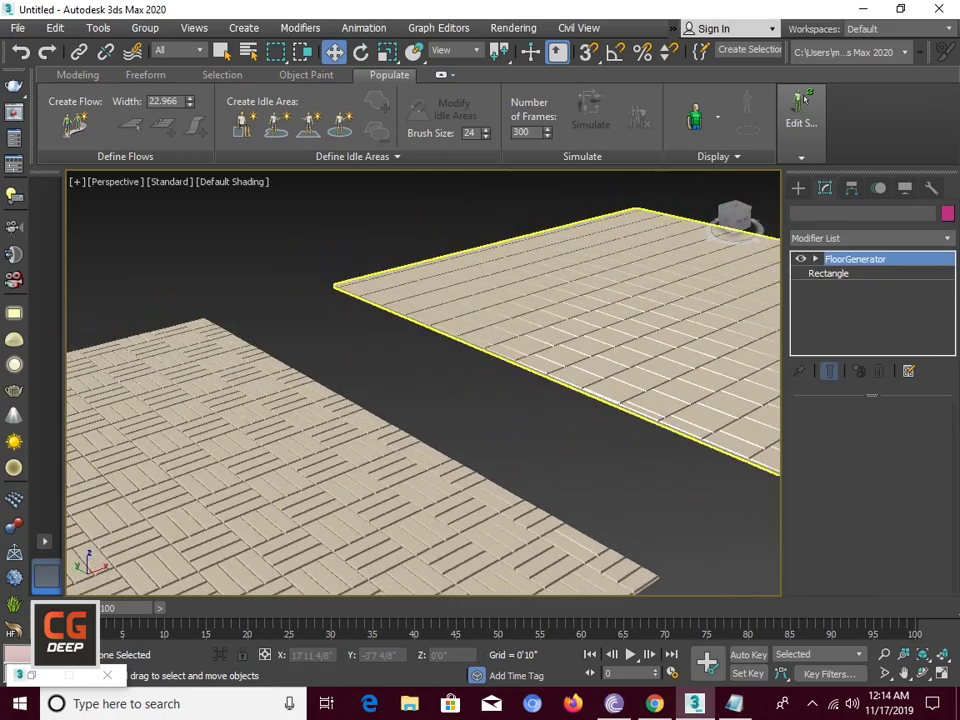
scroll(567, 396, down, 3)
alt+middle_drag(420, 380, 400, 380)
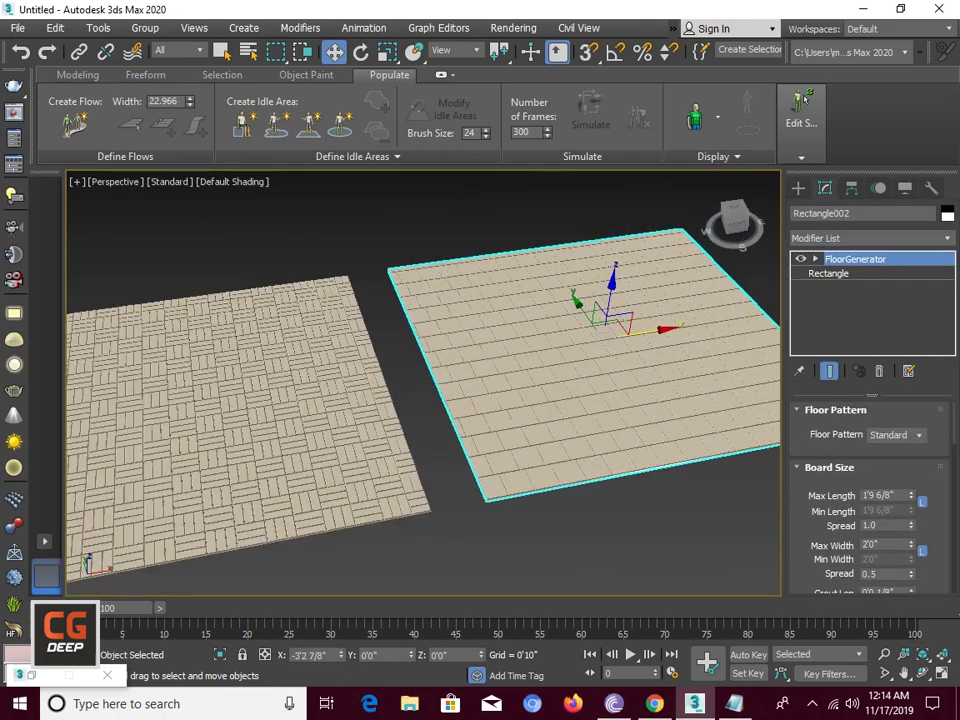
scroll(420, 380, up, 2)
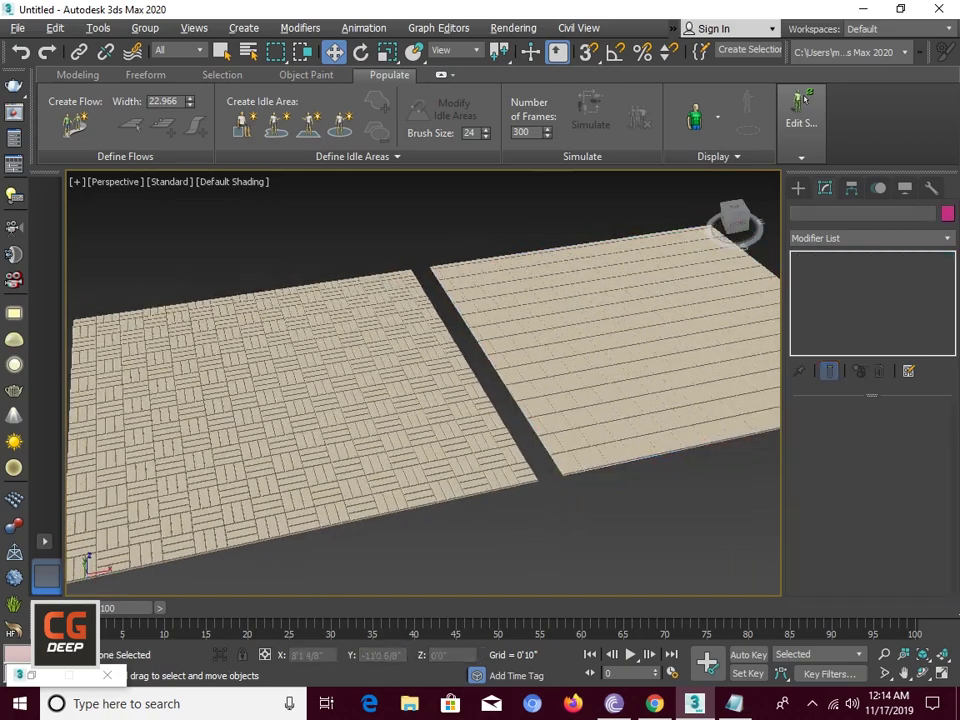
alt+middle_drag(420, 380, 400, 400)
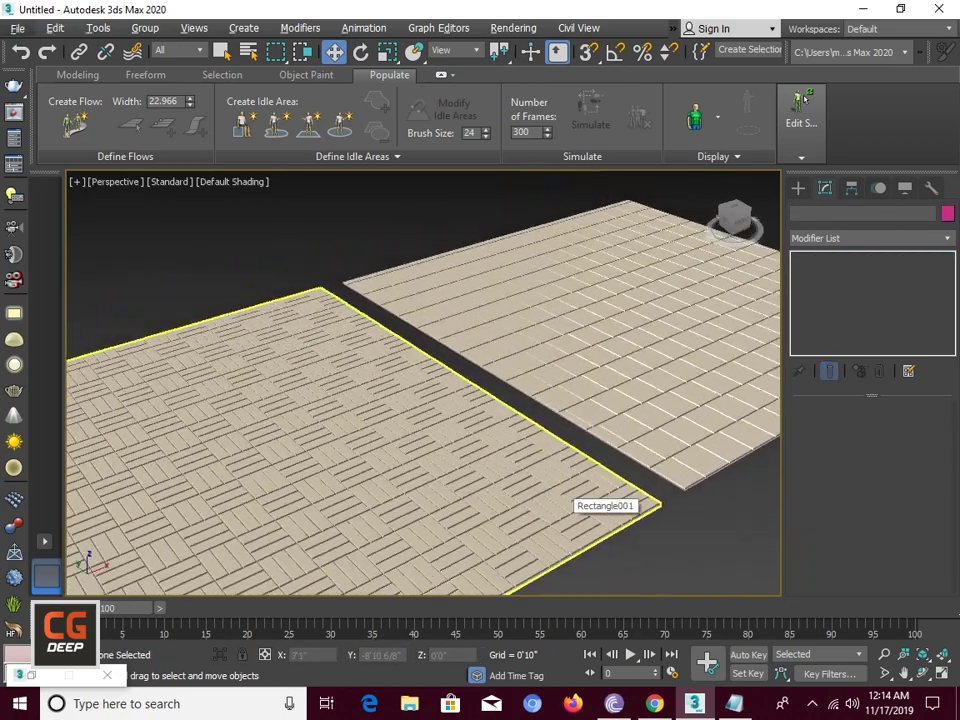
alt+middle_drag(568, 490, 568, 460)
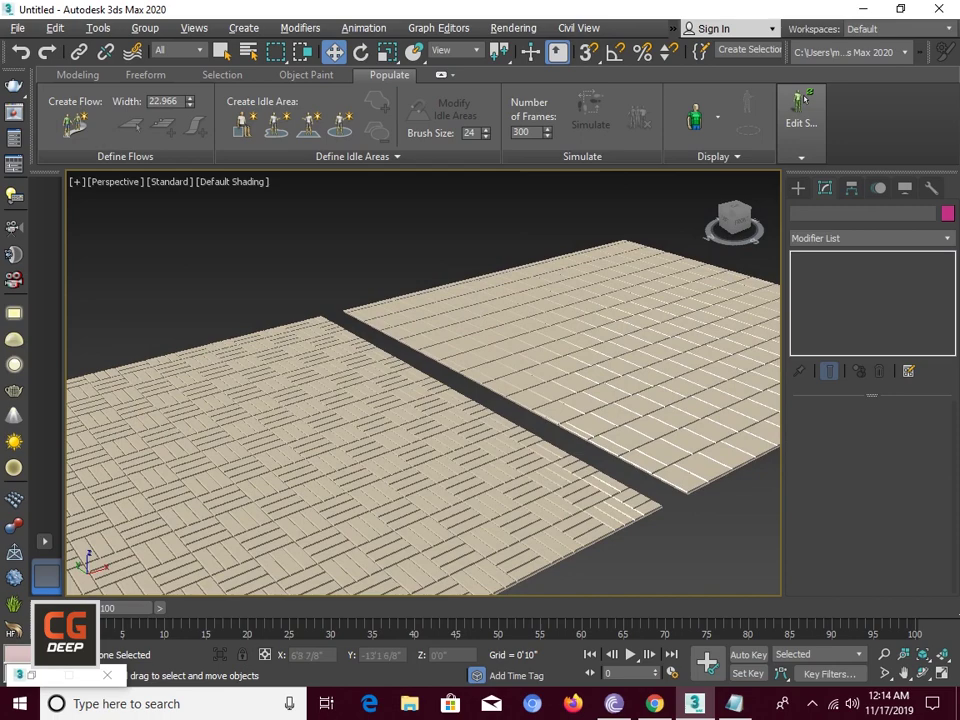
key(F4)
alt+middle_drag(420, 400, 420, 380)
Set the object colour of both floors to black, then deselect them
click(300, 460)
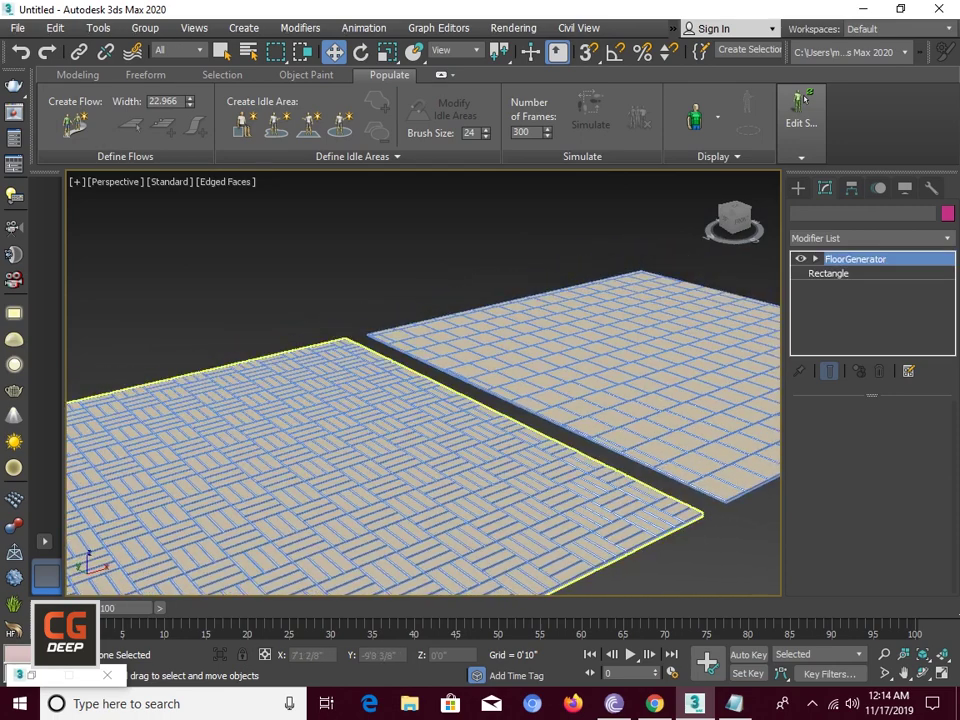
key(ctrl+a)
click(947, 214)
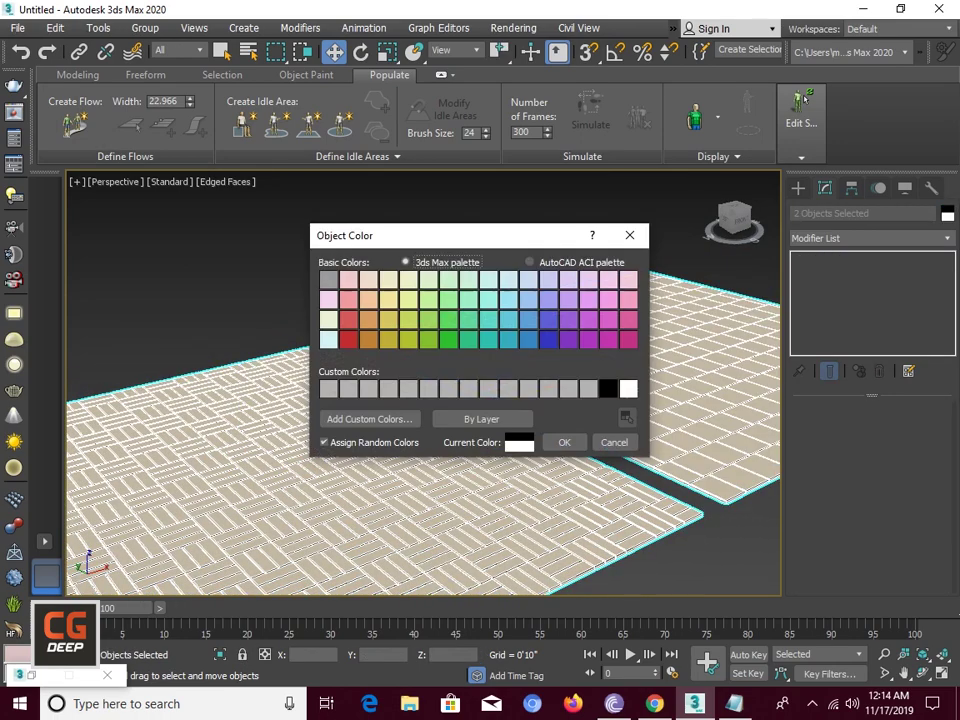
key(Return)
key(ctrl+d)
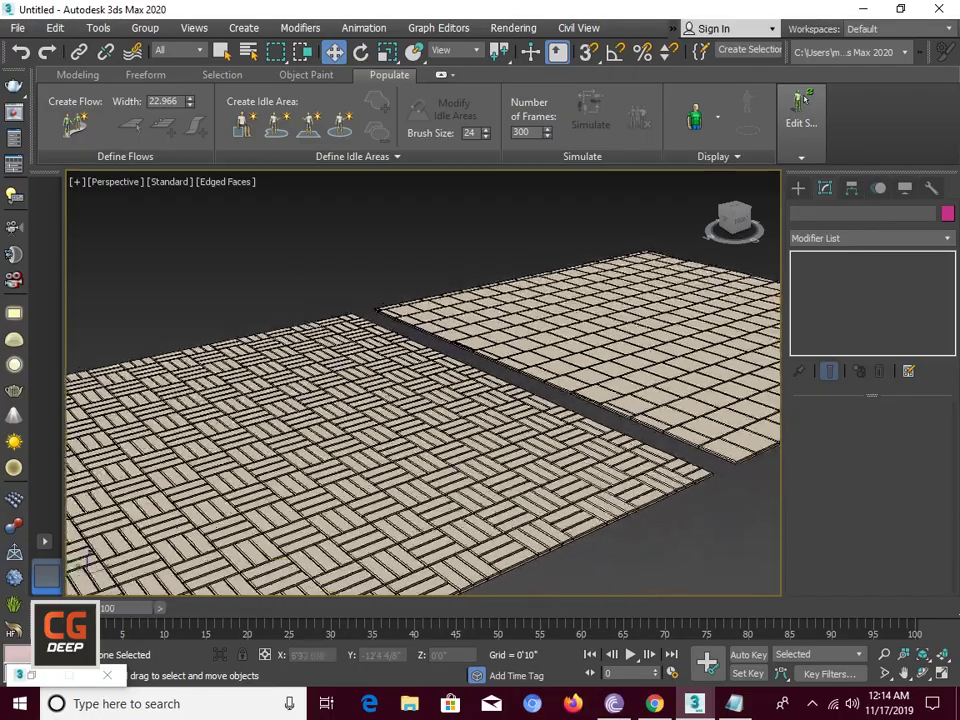
Pan the view and select the basket-weave floor on the left
mouse_move(420, 420)
middle_down()
mouse_move(410, 400)
mouse_move(700, 521)
mouse_move(680, 495)
middle_up()
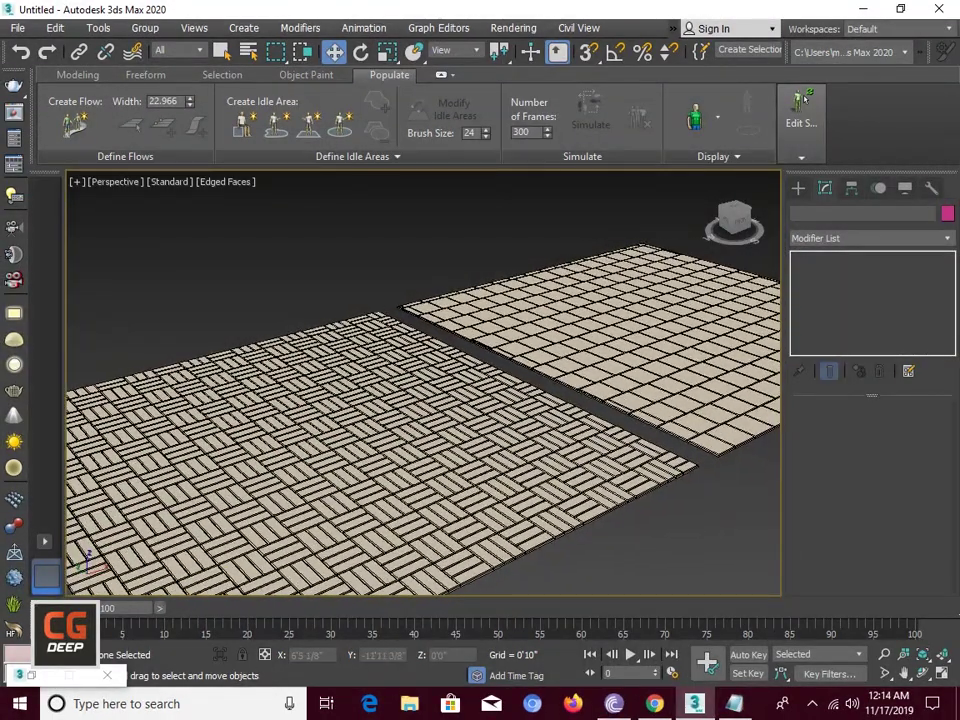
click(560, 500)
scroll(870, 480, down, 5)
scroll(870, 480, down, 5)
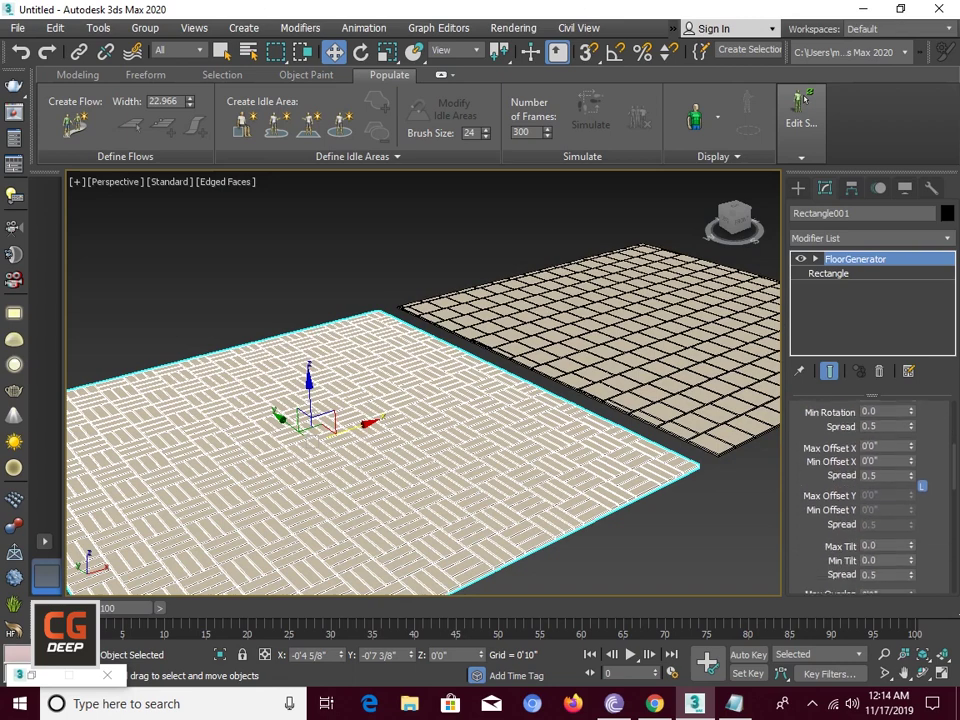
scroll(870, 480, up, 10)
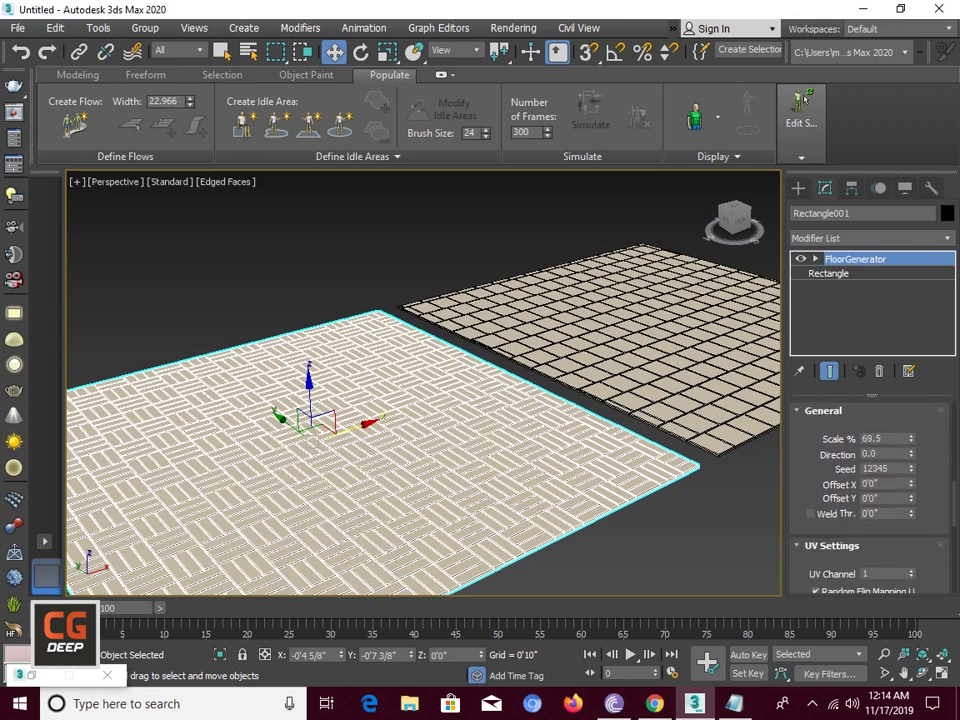
click(880, 438)
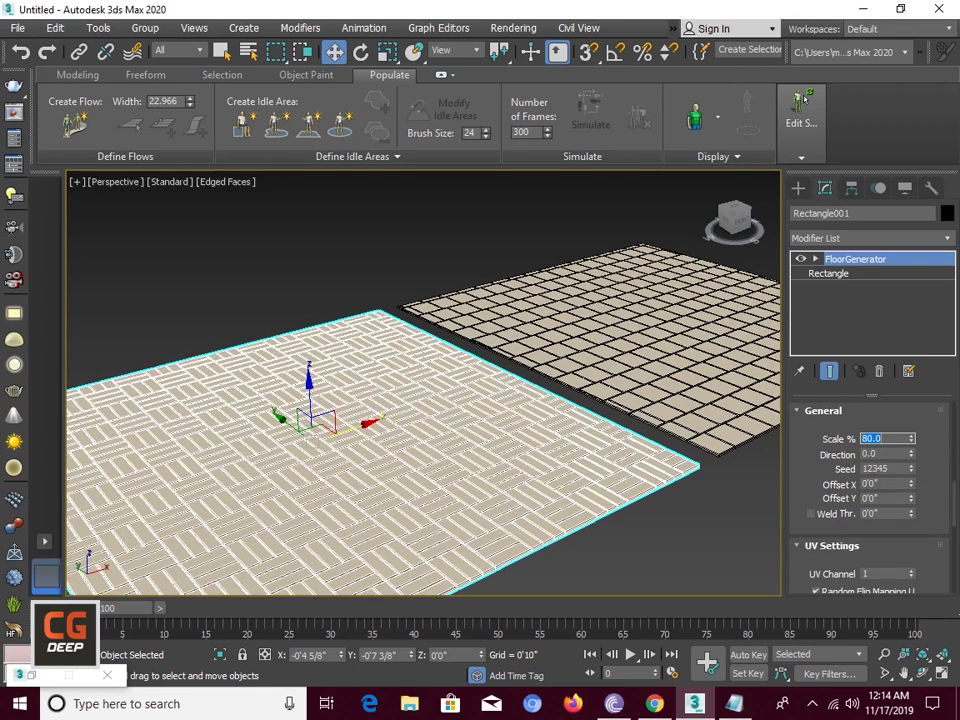
text(90)
key(Return)
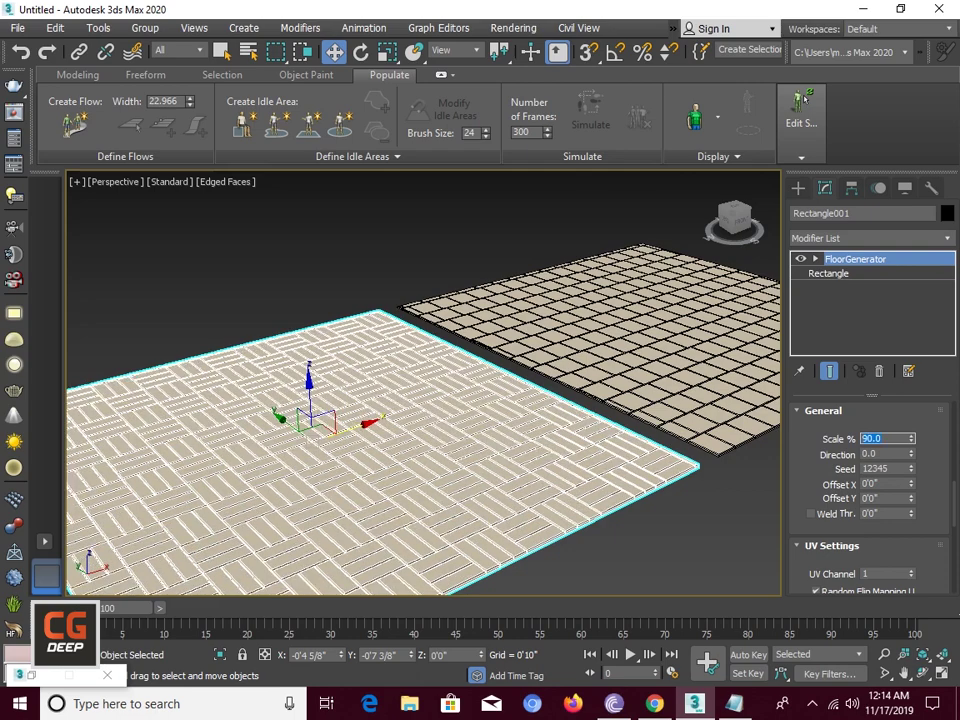
key(ctrl+d)
key(F4)
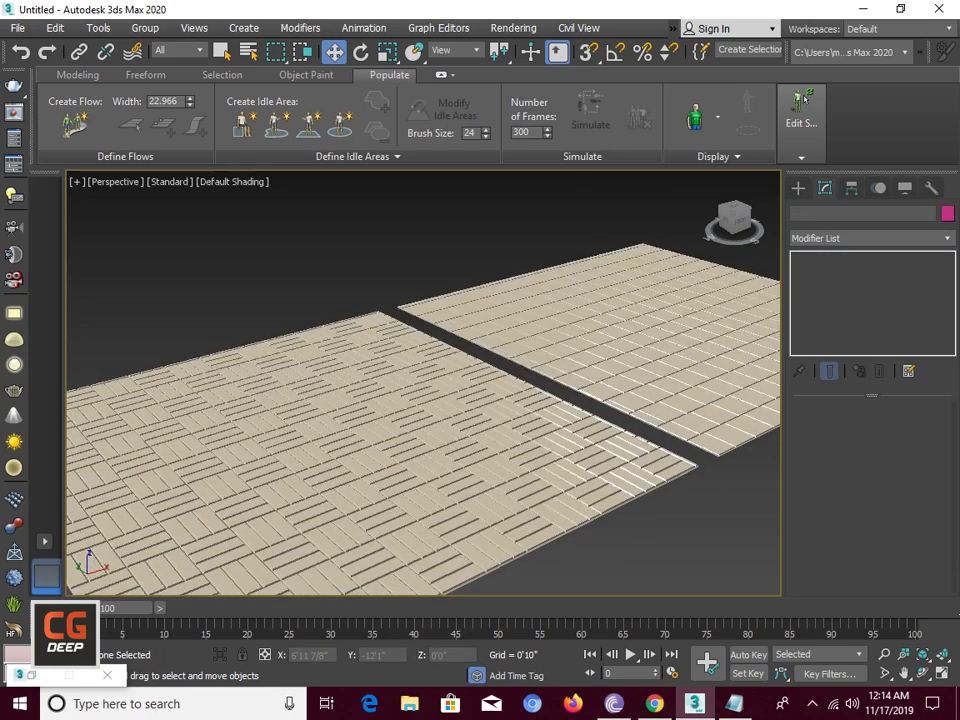
key(F4)
key(shift+z)
key(ctrl+z)
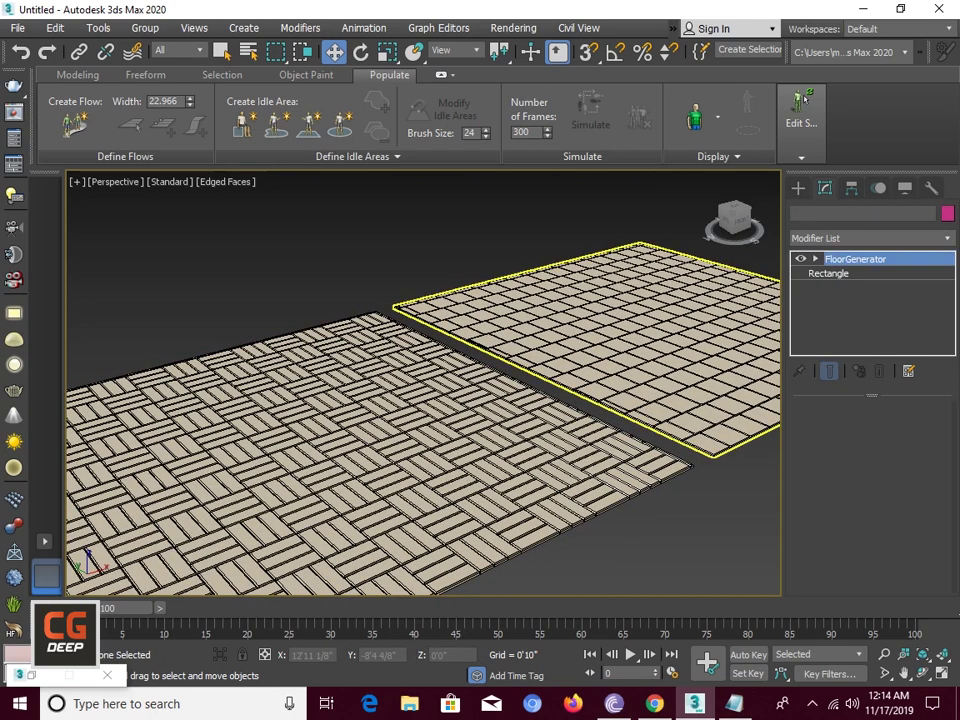
key(z)
key(bracketleft)
key(bracketleft)
key(bracketleft)
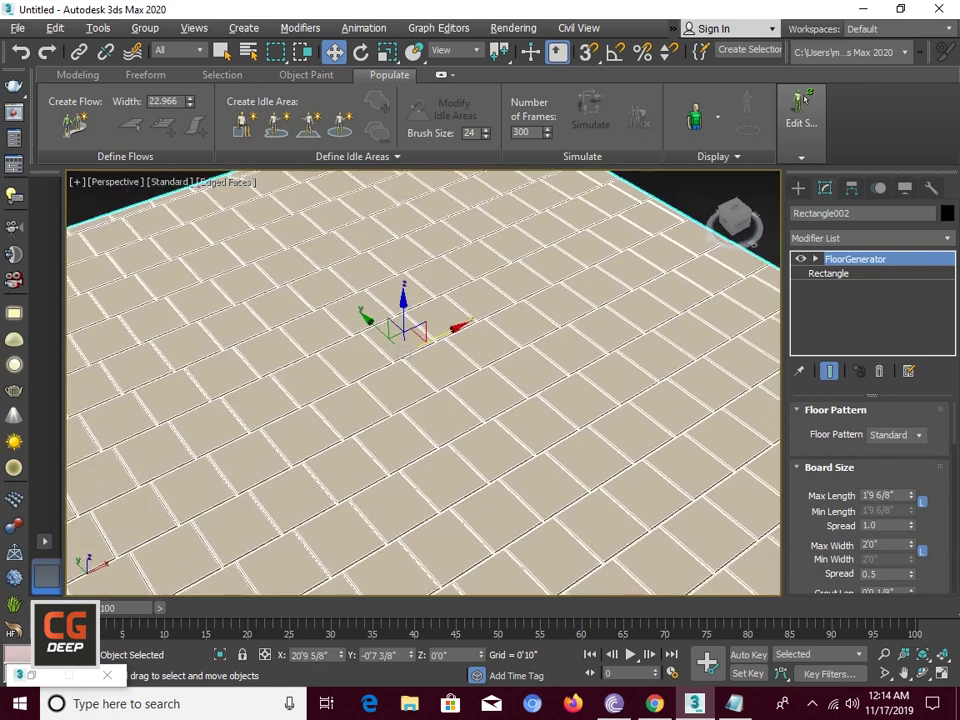
scroll(870, 500, down, 5)
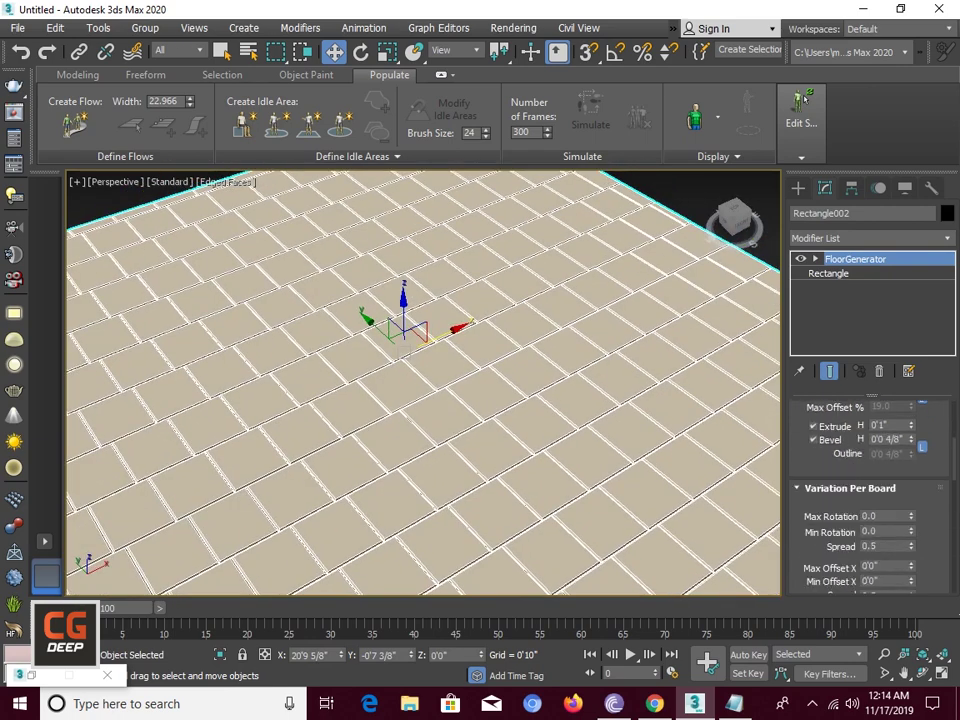
scroll(870, 500, down, 3)
scroll(870, 500, down, 2)
scroll(870, 500, down, 1)
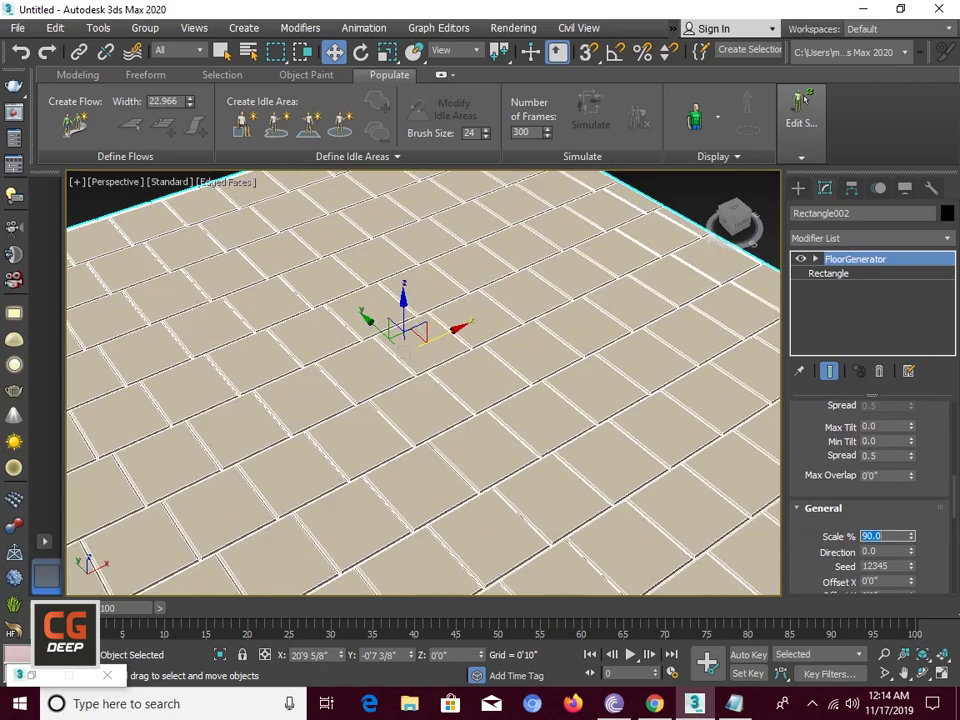
key(bracketright)
key(bracketright)
key(bracketright)
key(ctrl+d)
key(bracketleft)
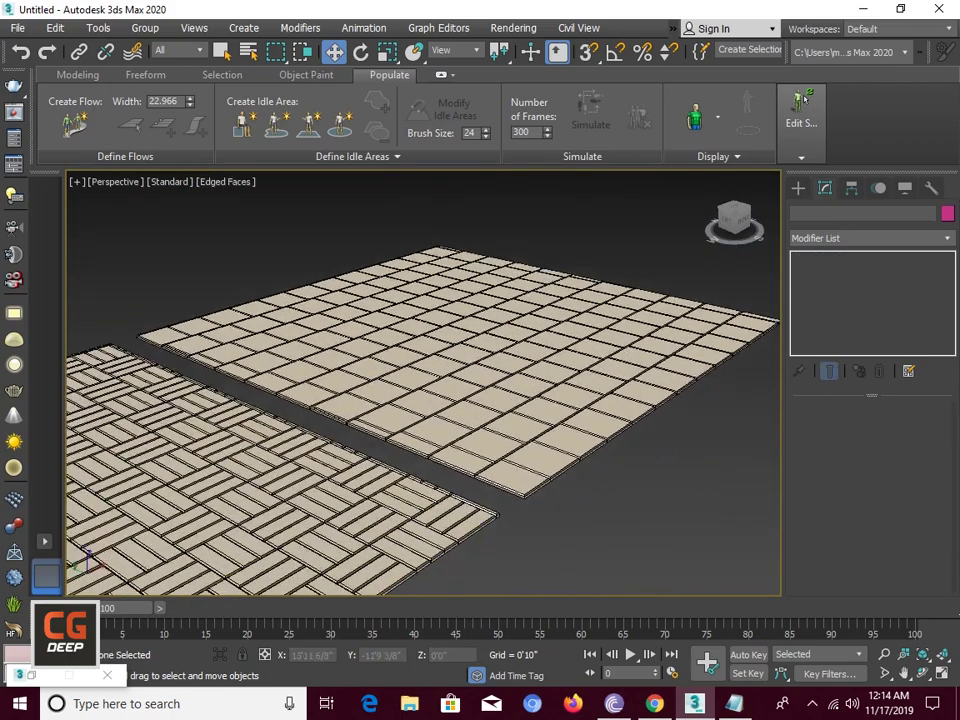
key(bracketleft)
key(bracketleft)
key(bracketleft)
key(bracketright)
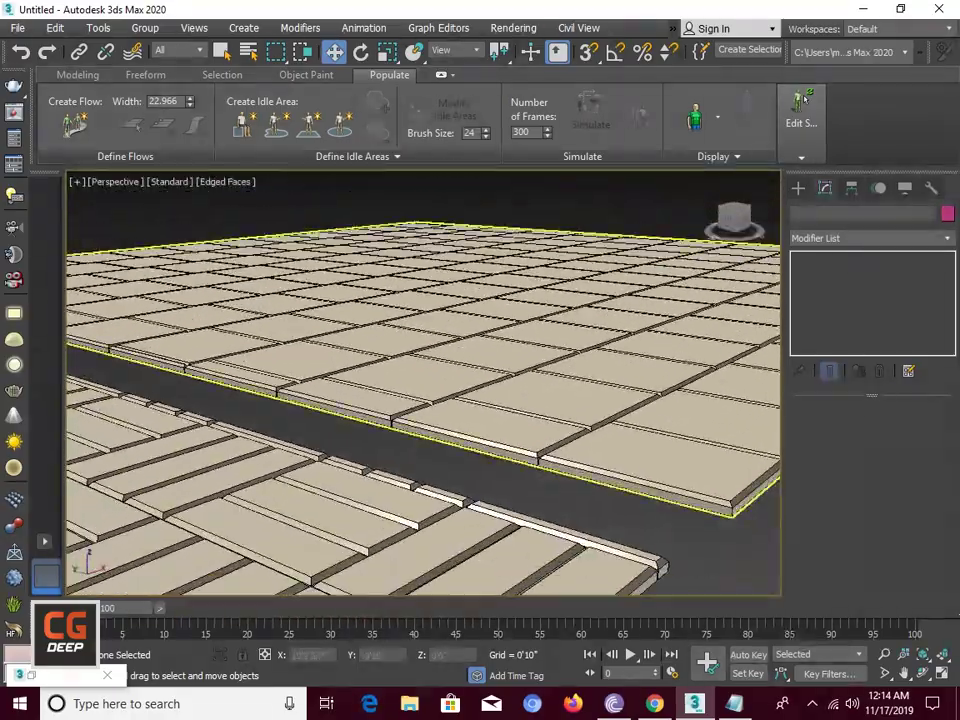
key(bracketright)
key(bracketright)
key(bracketright)
key(bracketleft)
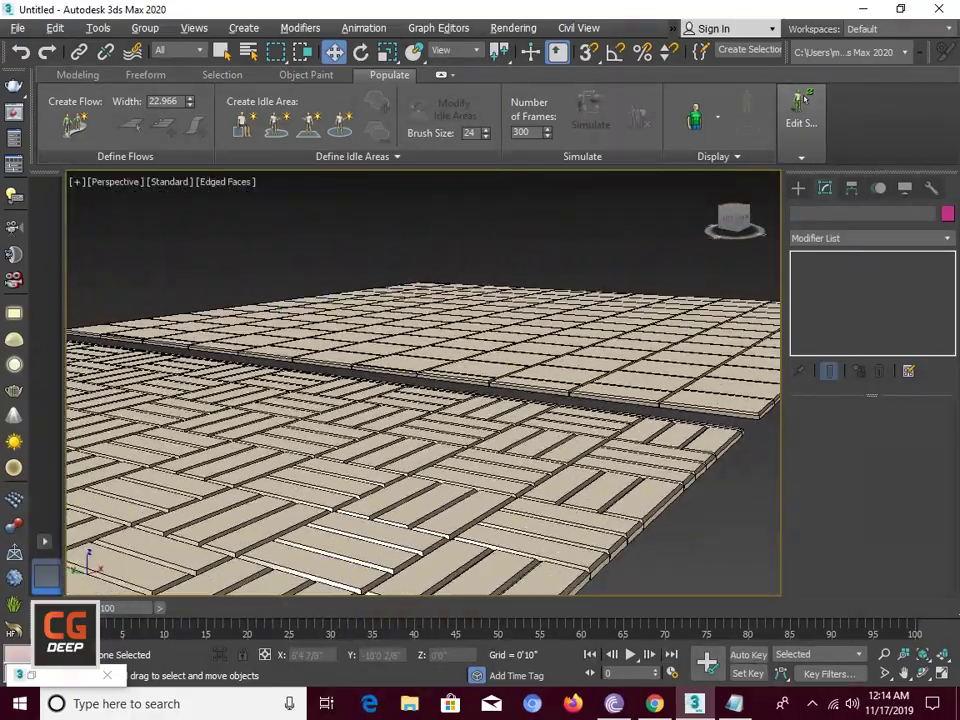
key(bracketleft)
key(bracketleft)
key(bracketleft)
key(bracketleft)
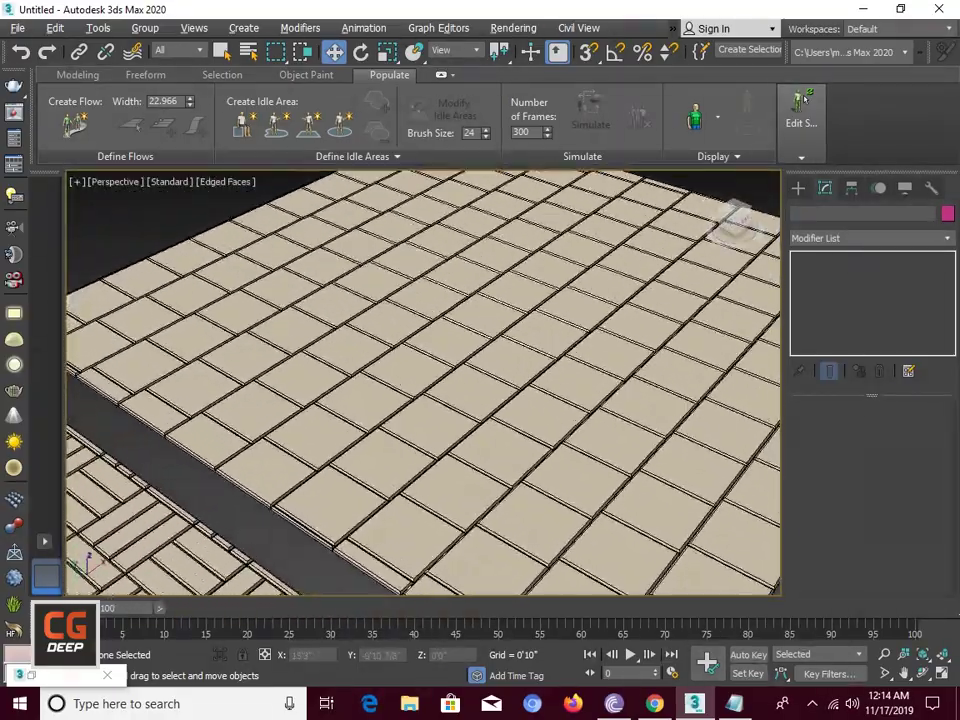
key(bracketright)
key(bracketright)
key(bracketright)
key(bracketleft)
key(bracketleft)
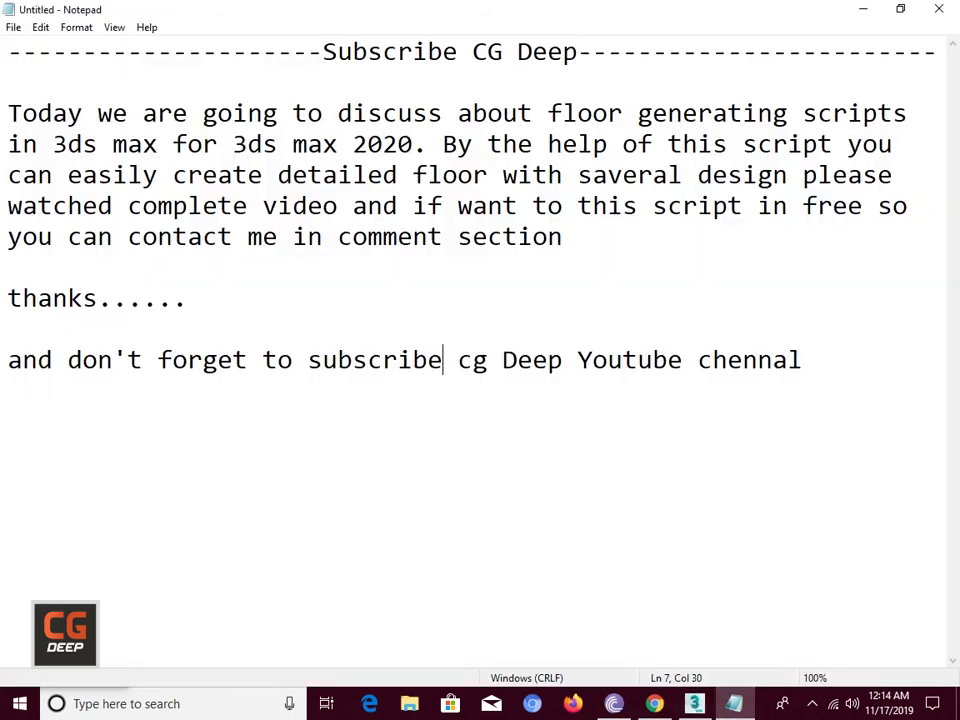
Add blank lines after the thanks line and write 'how to install this script'
key(Return)
key(Return)
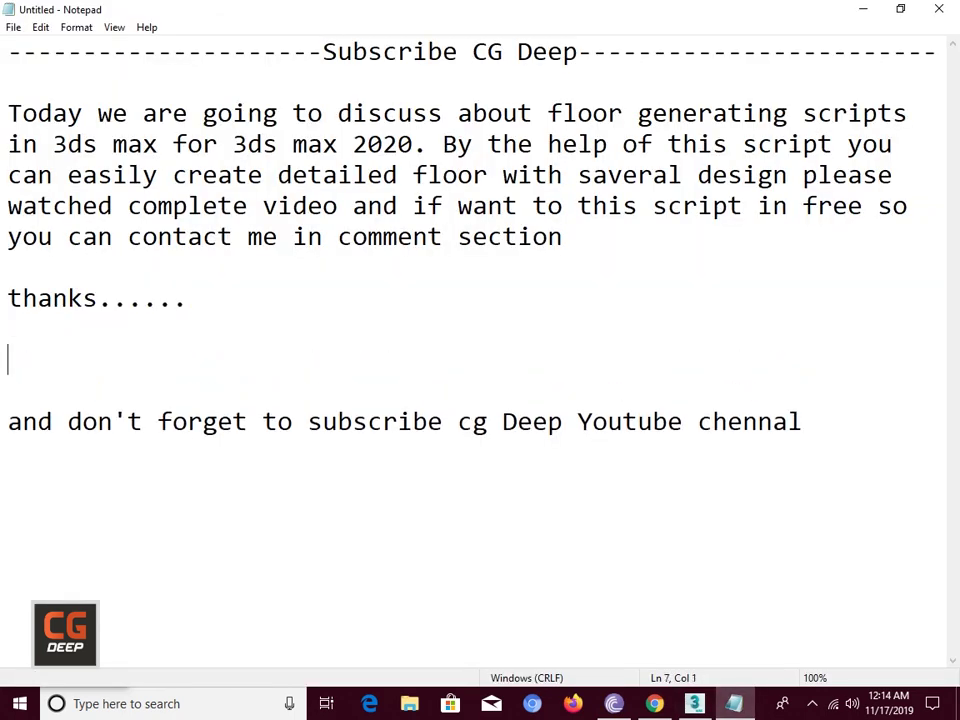
text(how to insta)
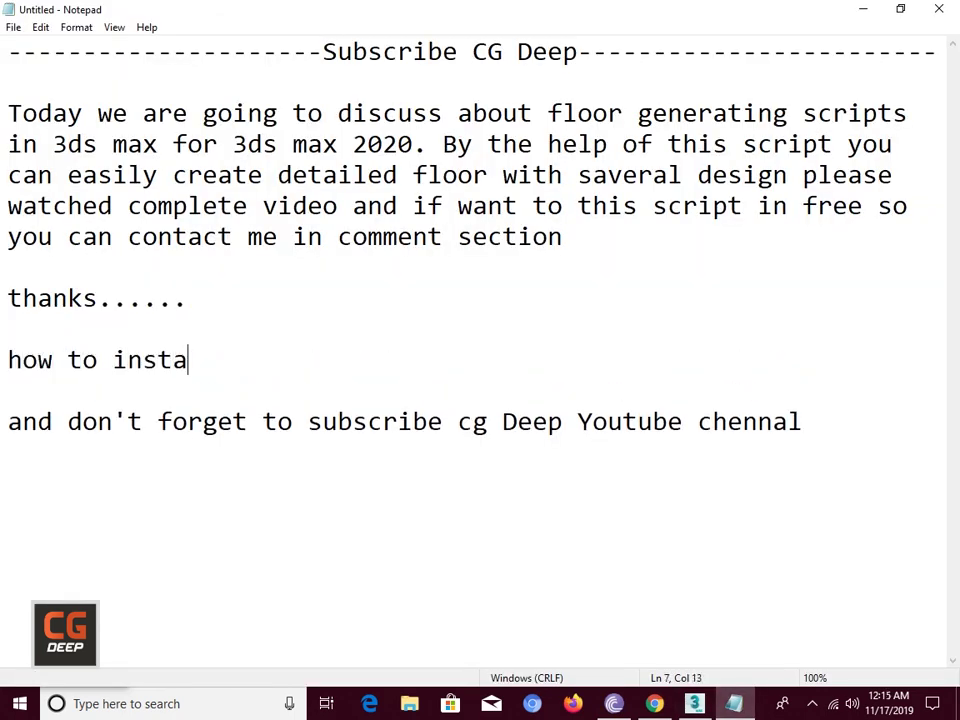
text(ll this )
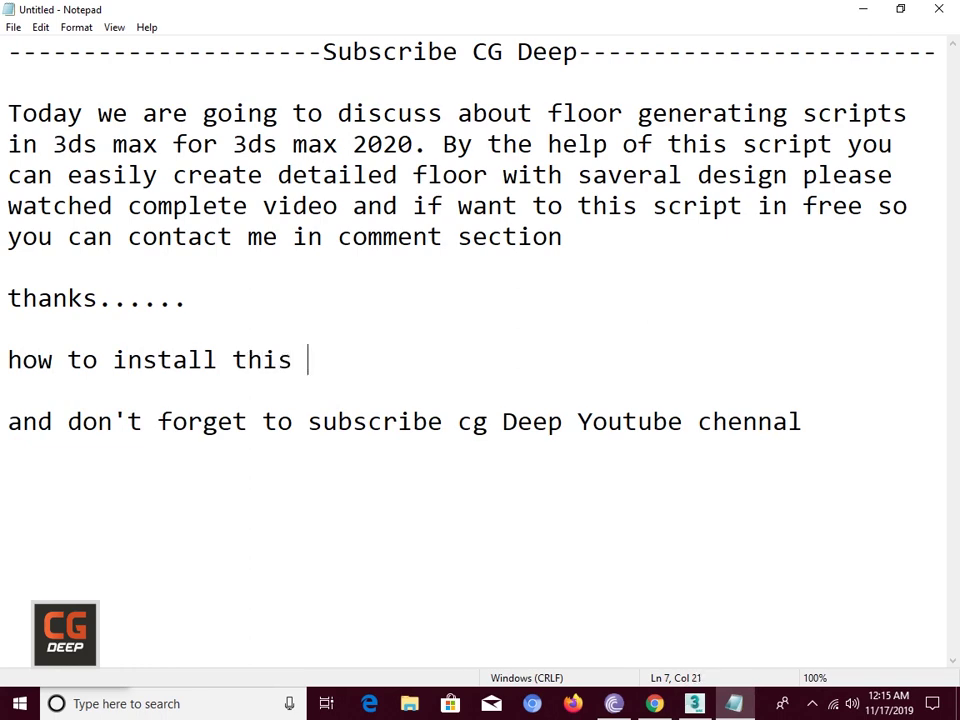
text(scrip)
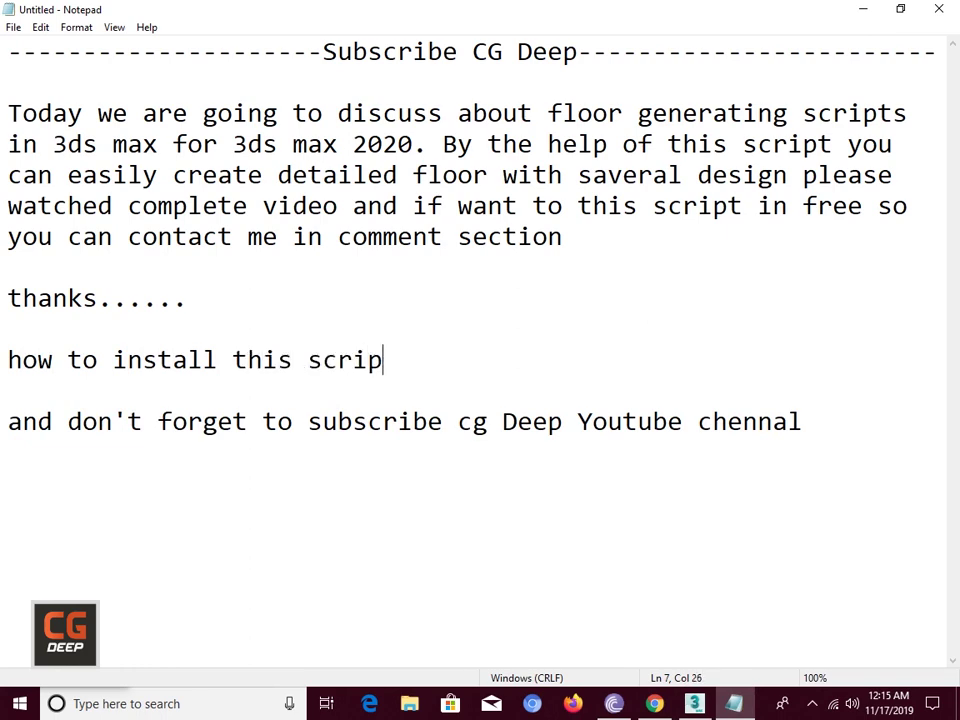
text(t)
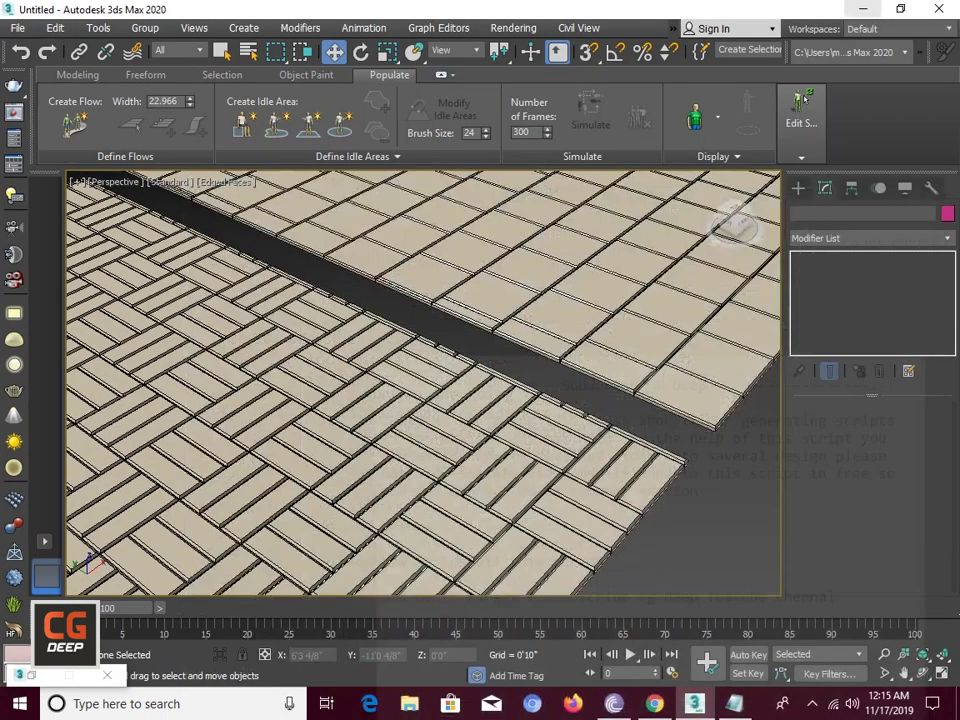
Copy FloorGenerator_max2020_64bit.dlm from the desktop Floor Generator folder
click(801, 115)
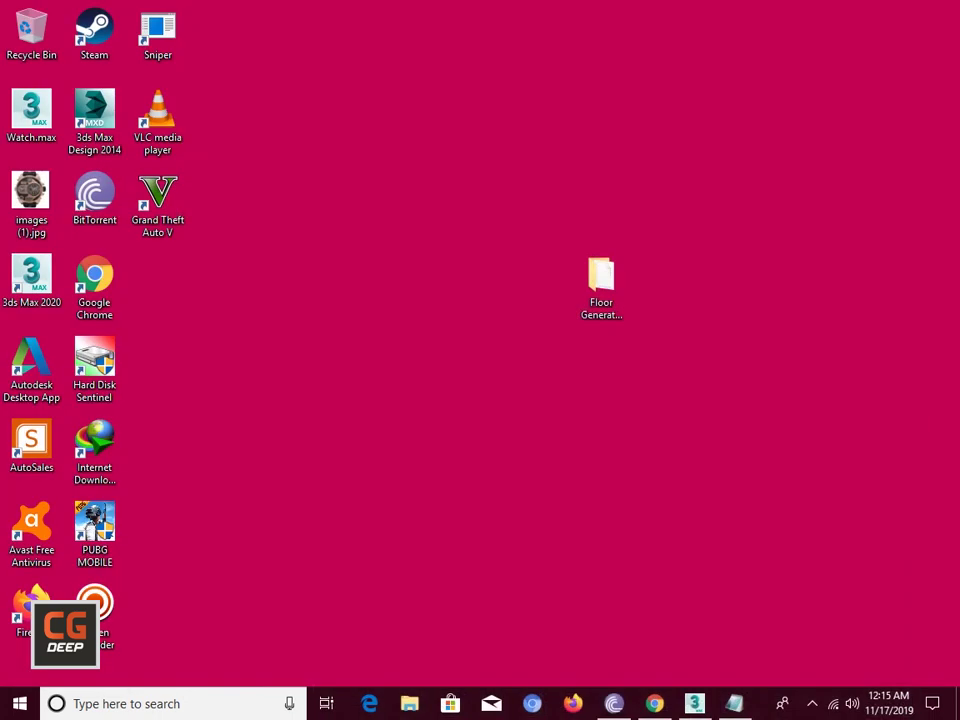
double_click(601, 288)
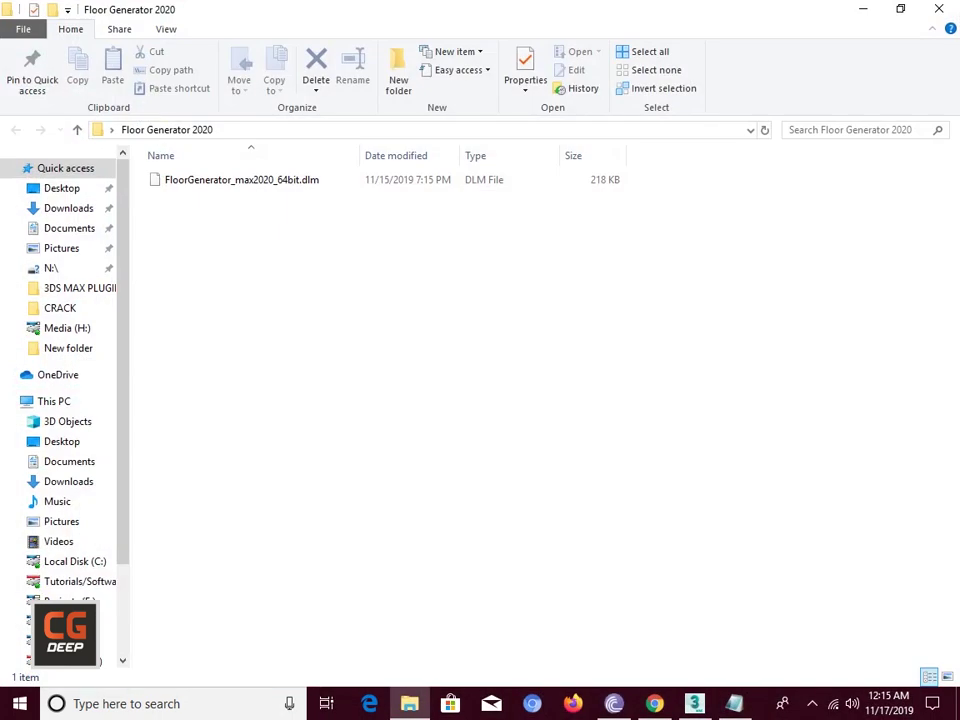
click(241, 179)
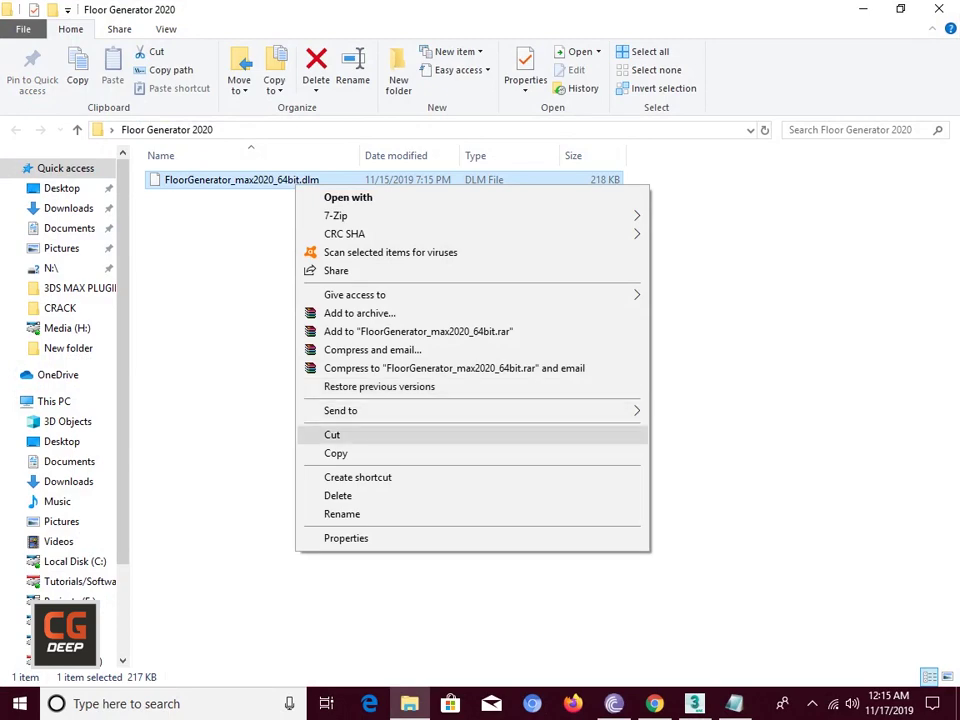
click(336, 453)
Browse to C:\Program Files\Autodesk\3ds Max 2020\Plugins
click(75, 561)
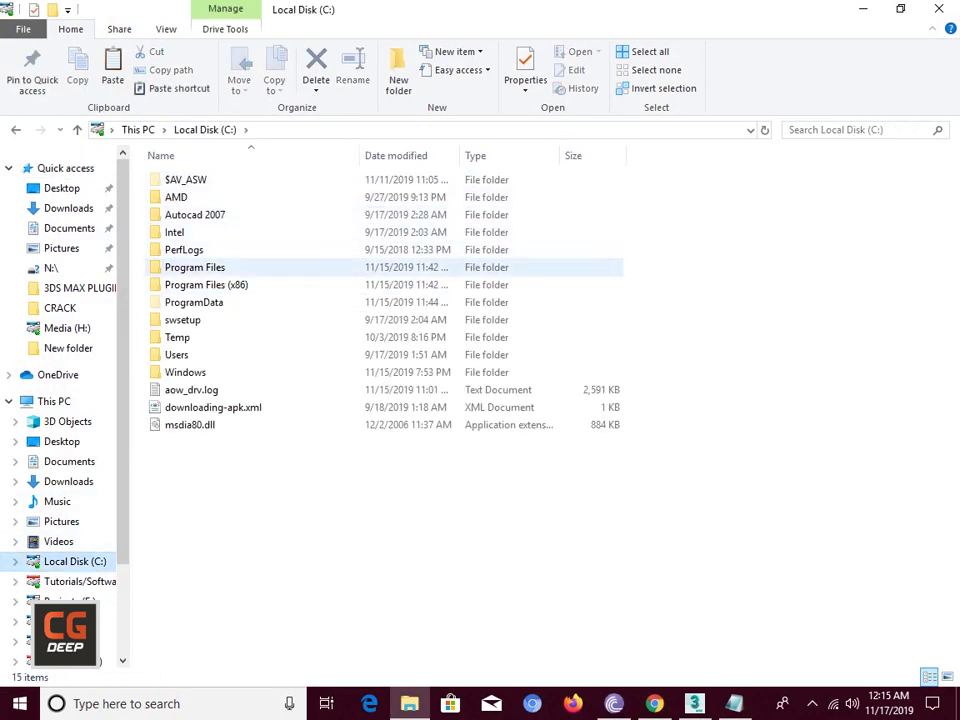
double_click(195, 267)
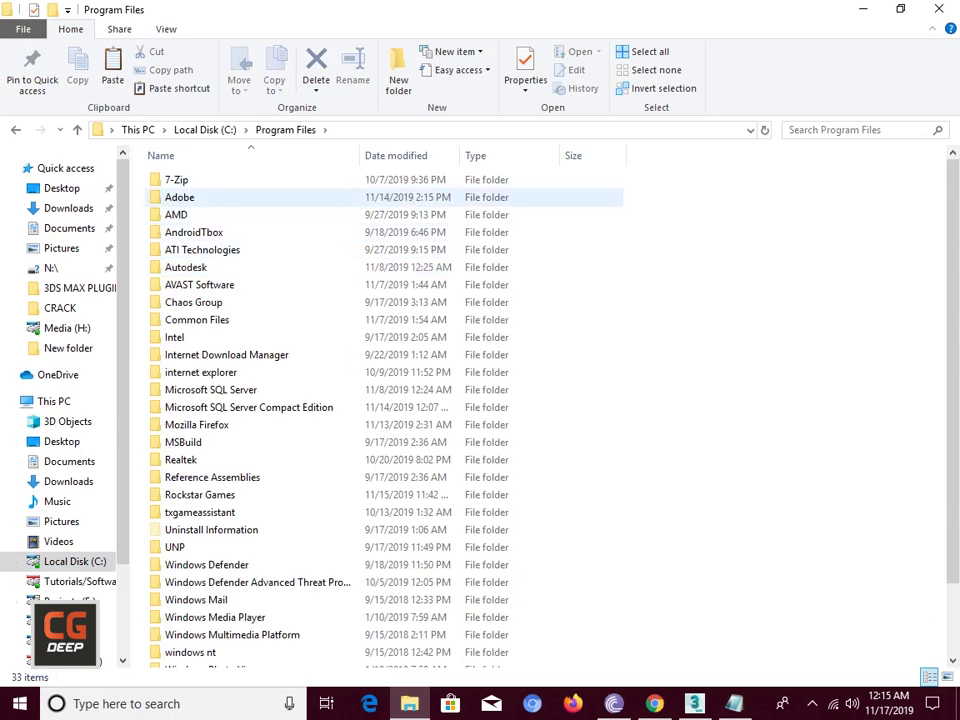
double_click(186, 267)
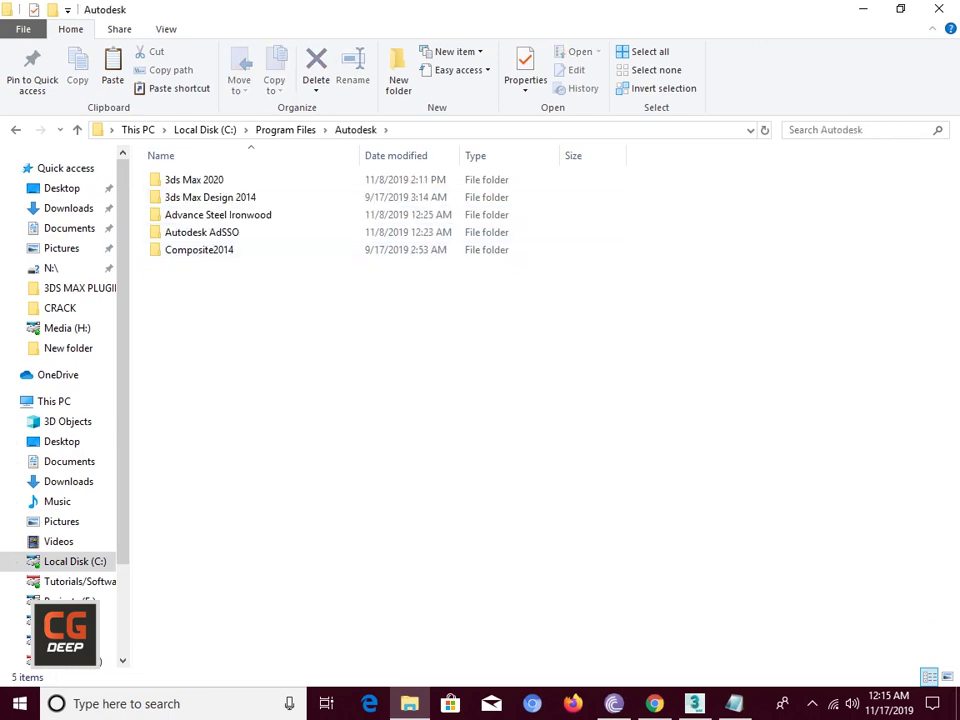
double_click(194, 179)
text(plug)
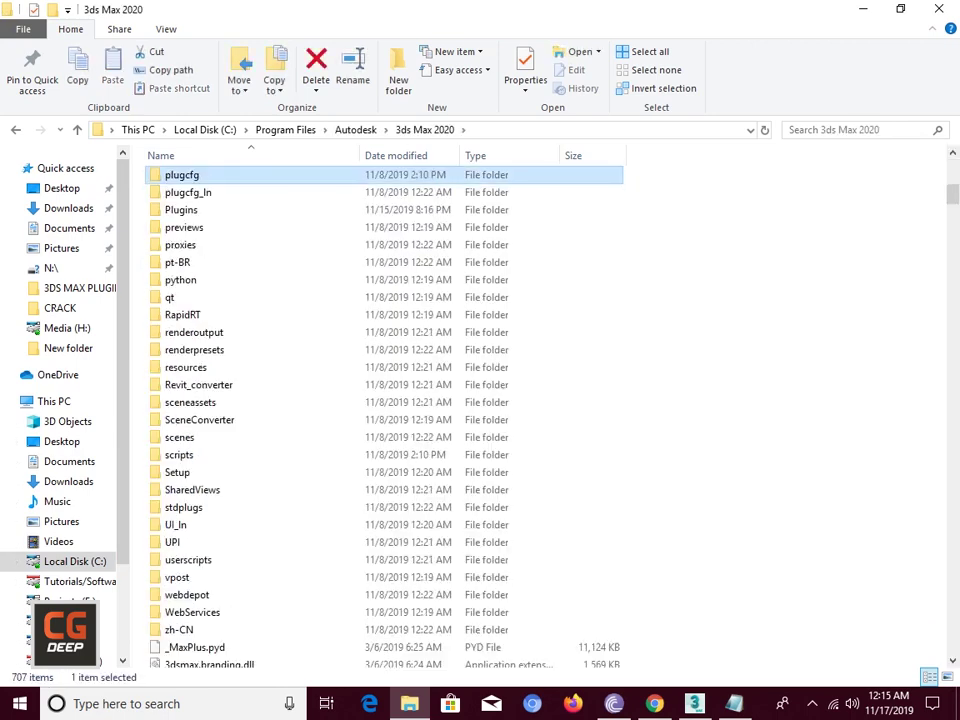
text(i)
key(Return)
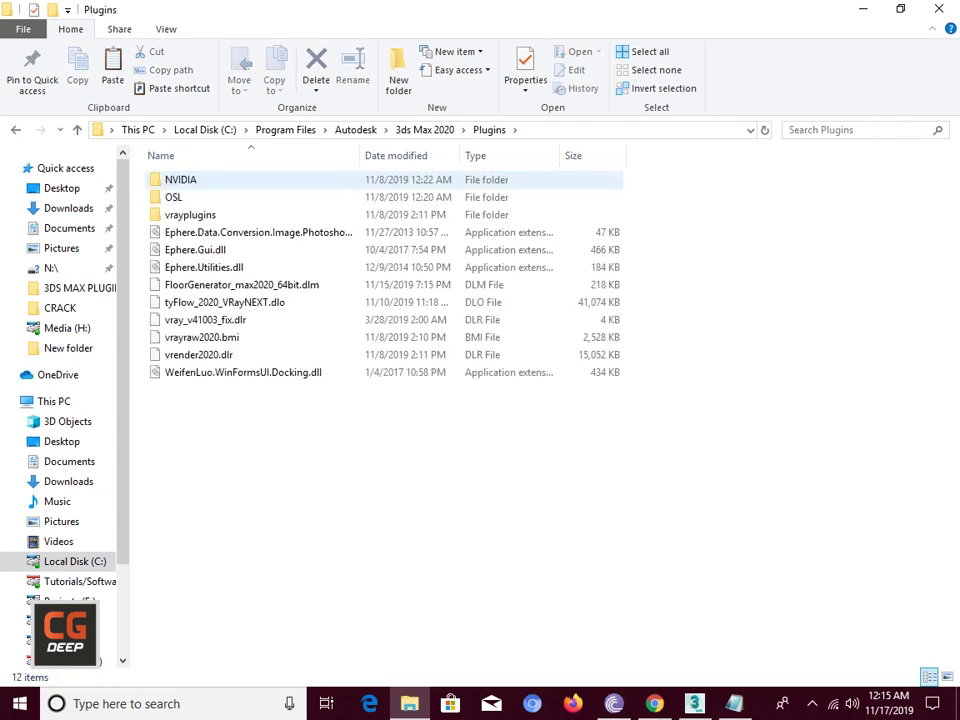
Bring up context menus on the existing plugin file and the folder, closing both without pasting
right_click(192, 285)
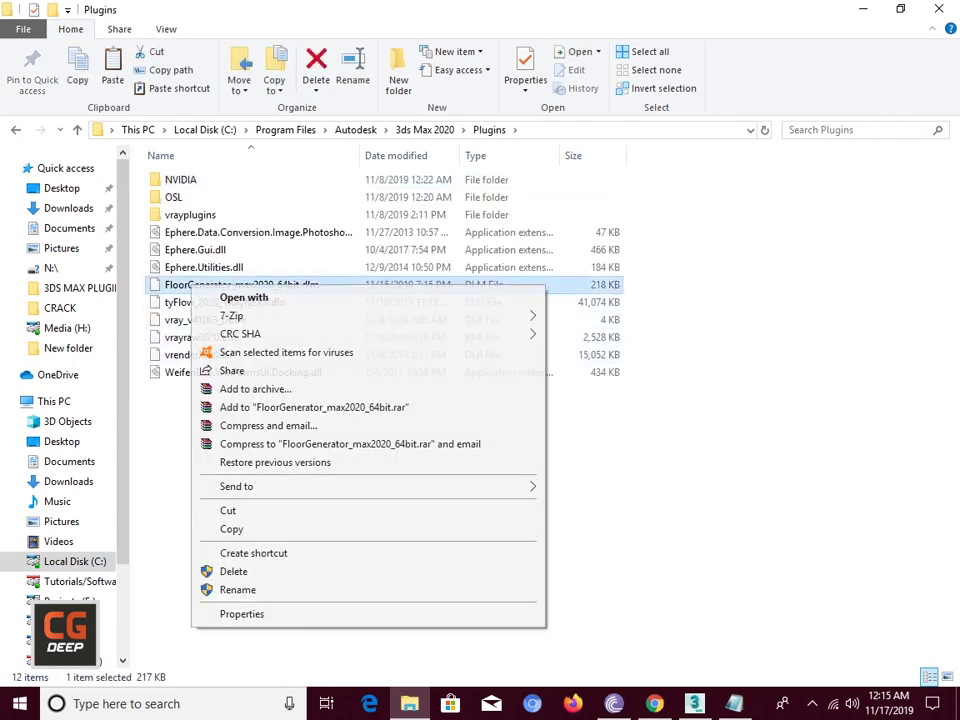
key(Escape)
right_click(182, 206)
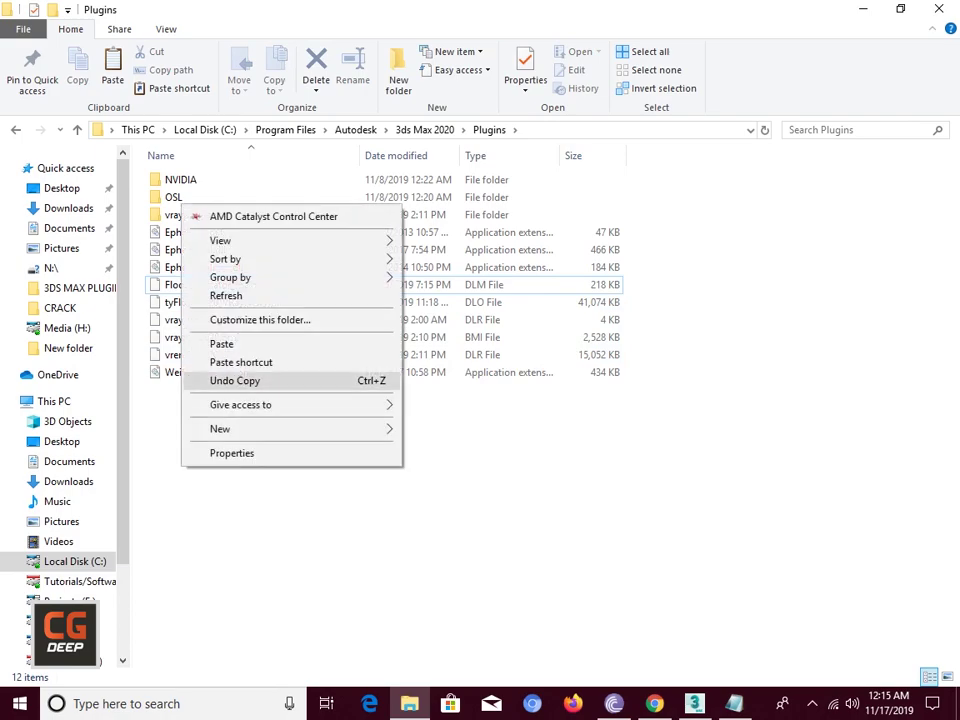
key(Escape)
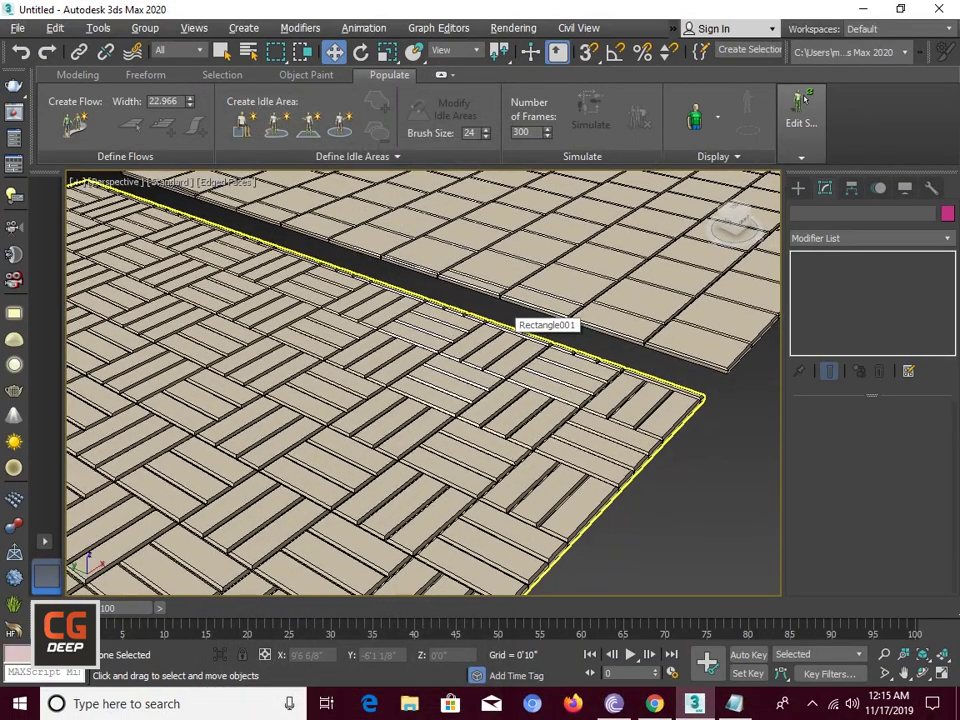
alt+middle_drag(546, 321, 560, 325)
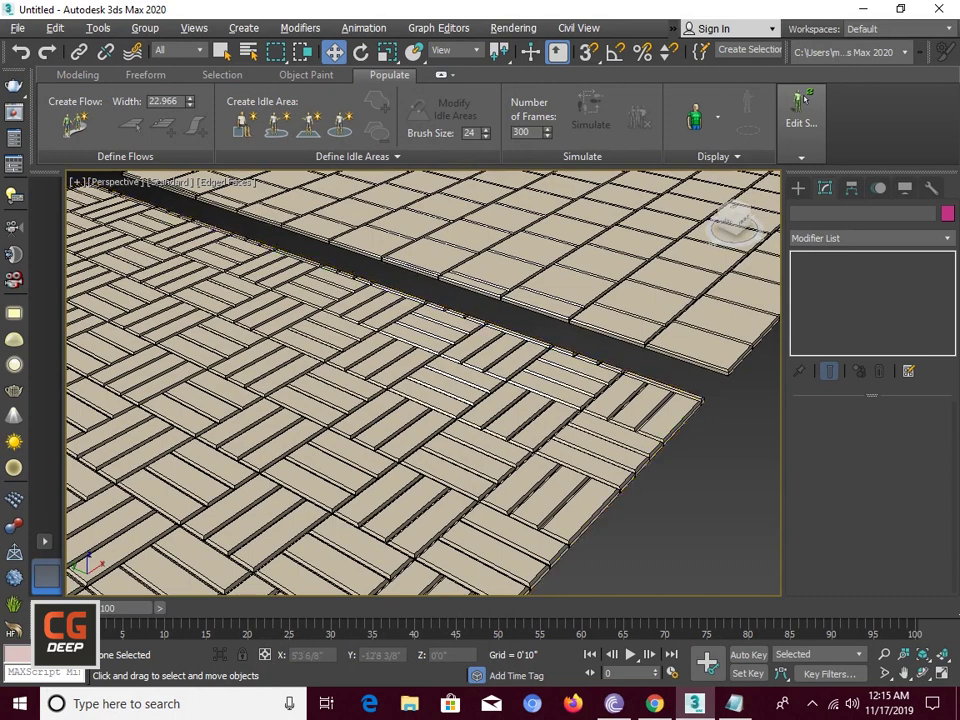
click(812, 703)
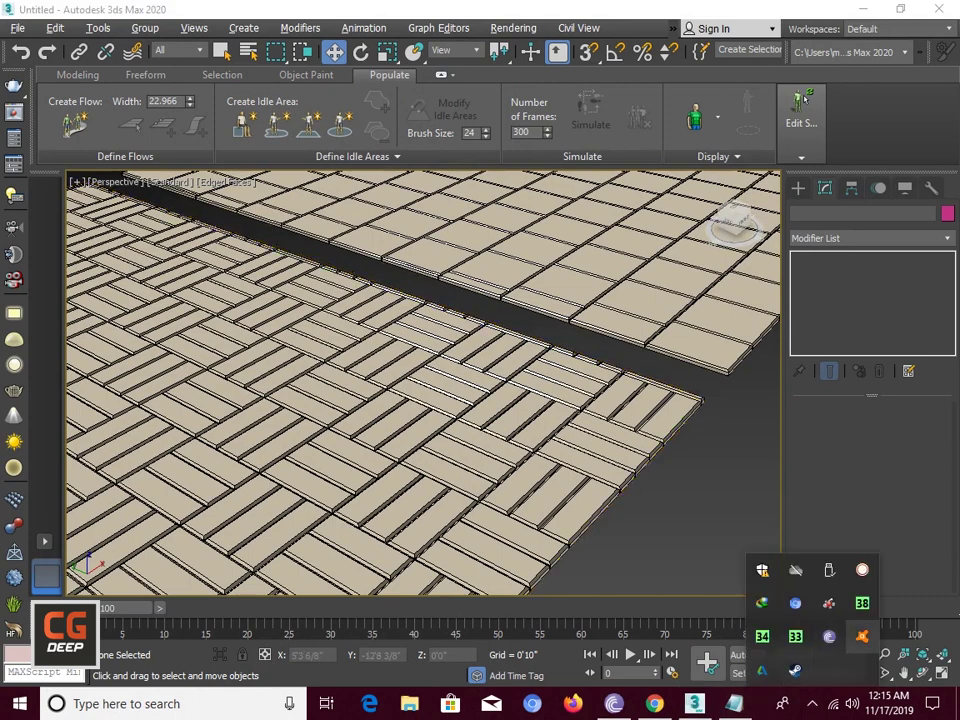
click(862, 569)
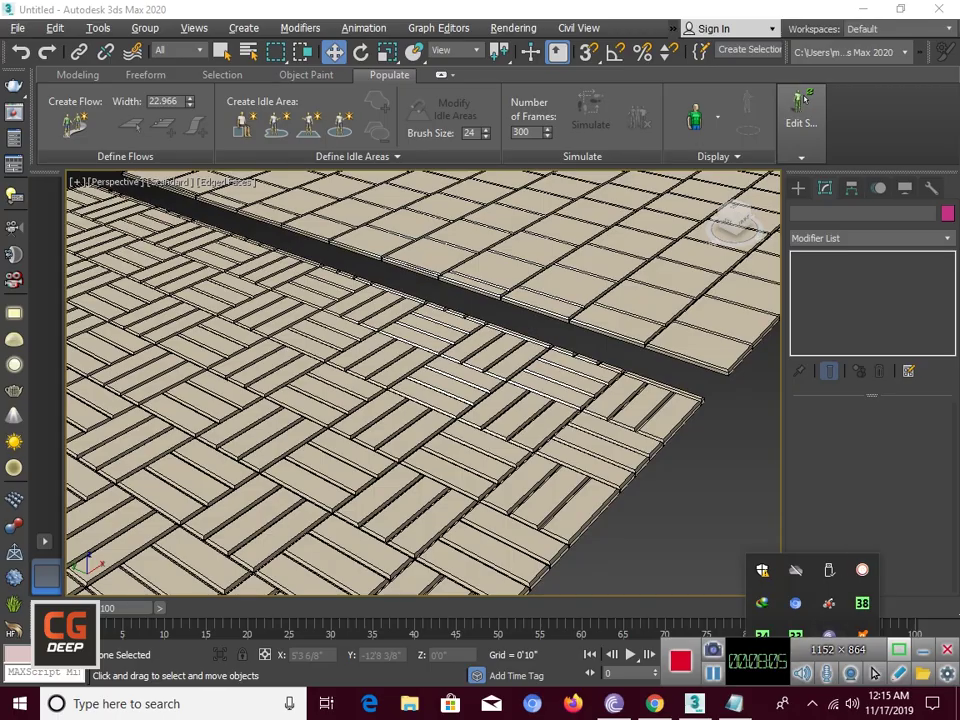